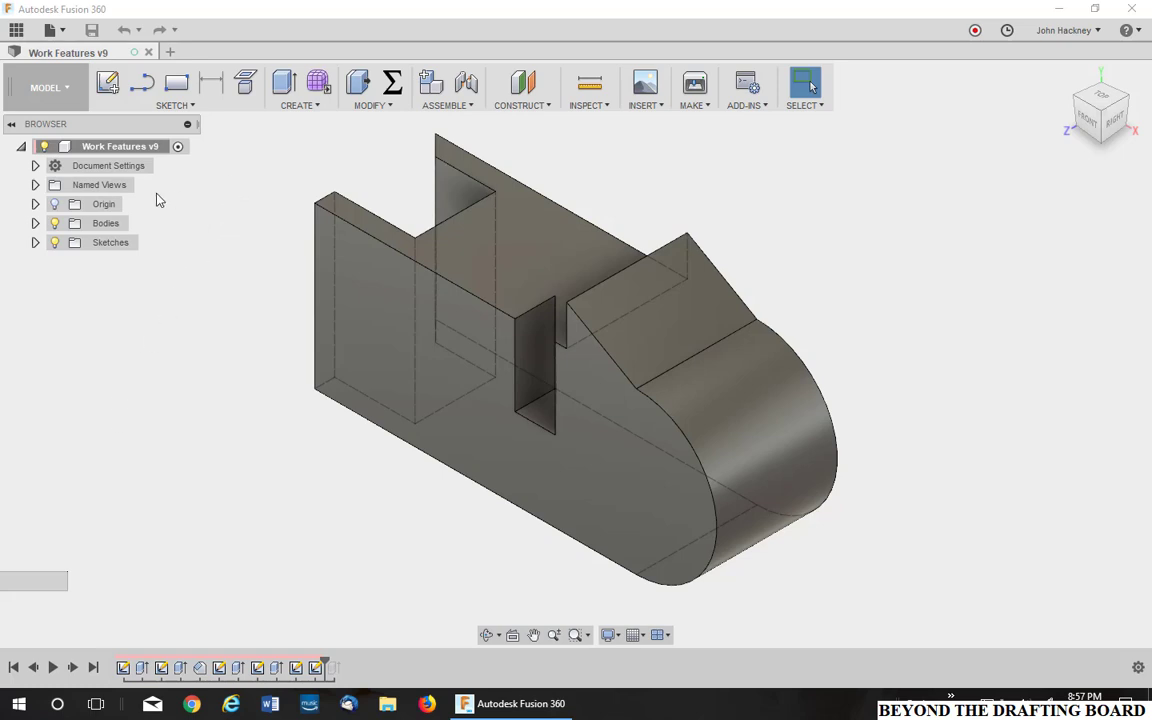
Toggle the origin planes and axes on and off, then browse the Construct menu.
left_click(54, 204)
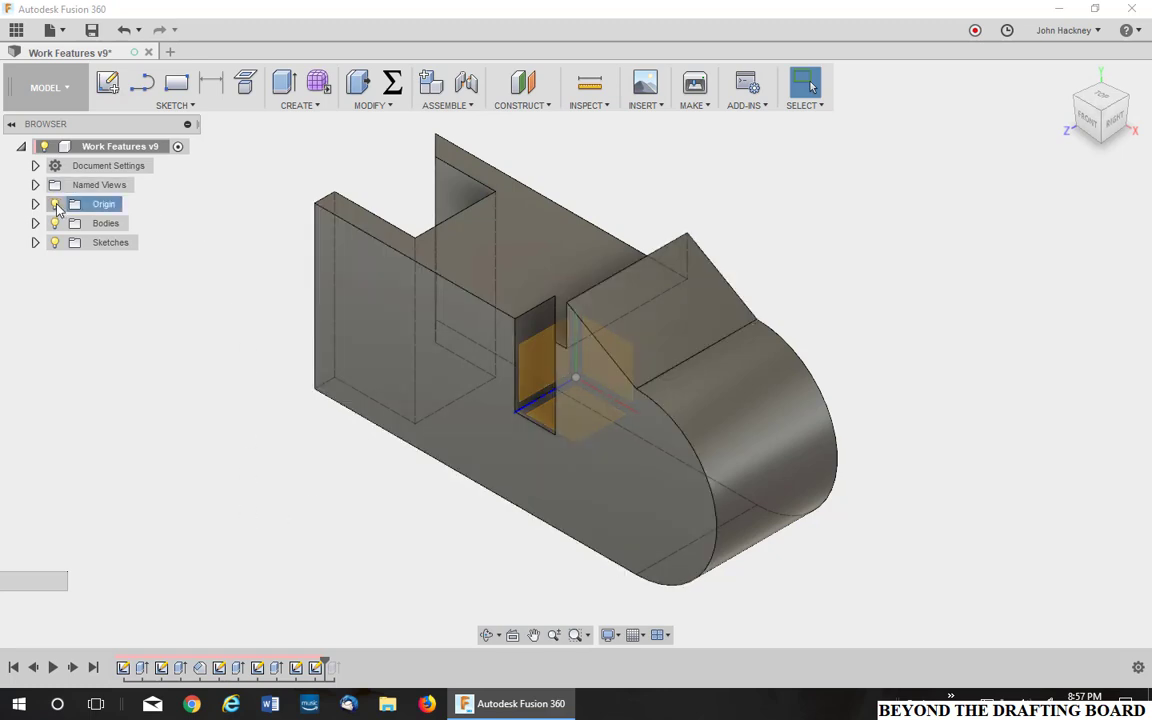
left_click(55, 204)
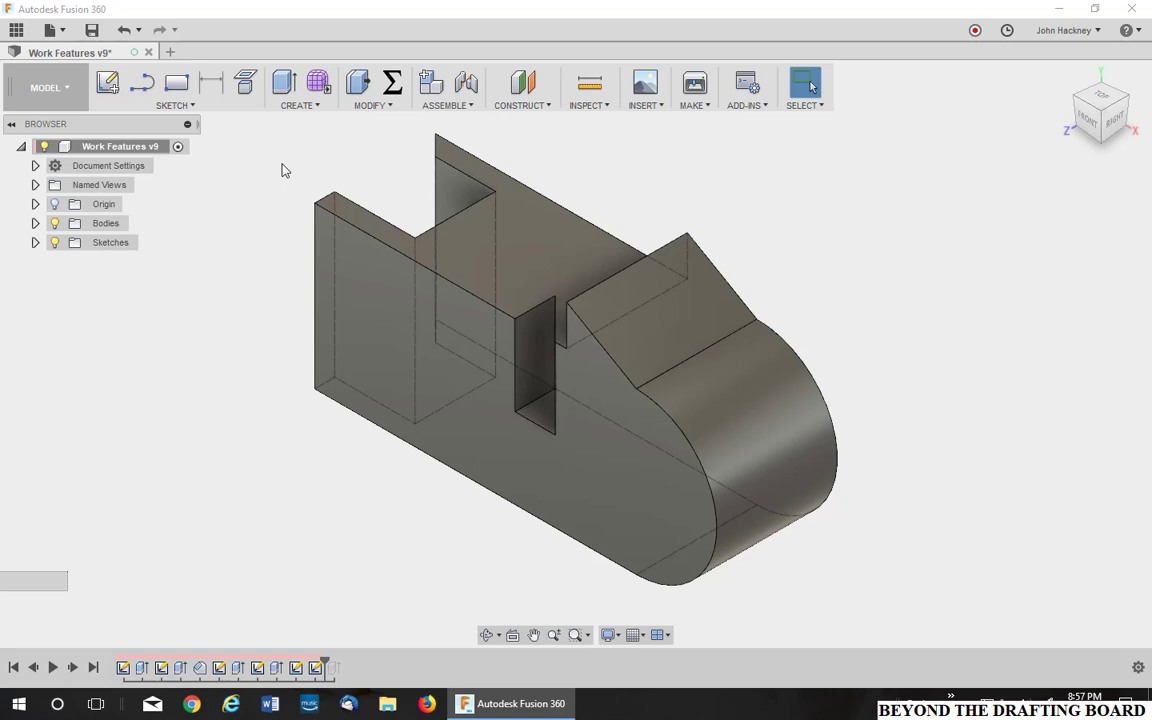
left_click(546, 106)
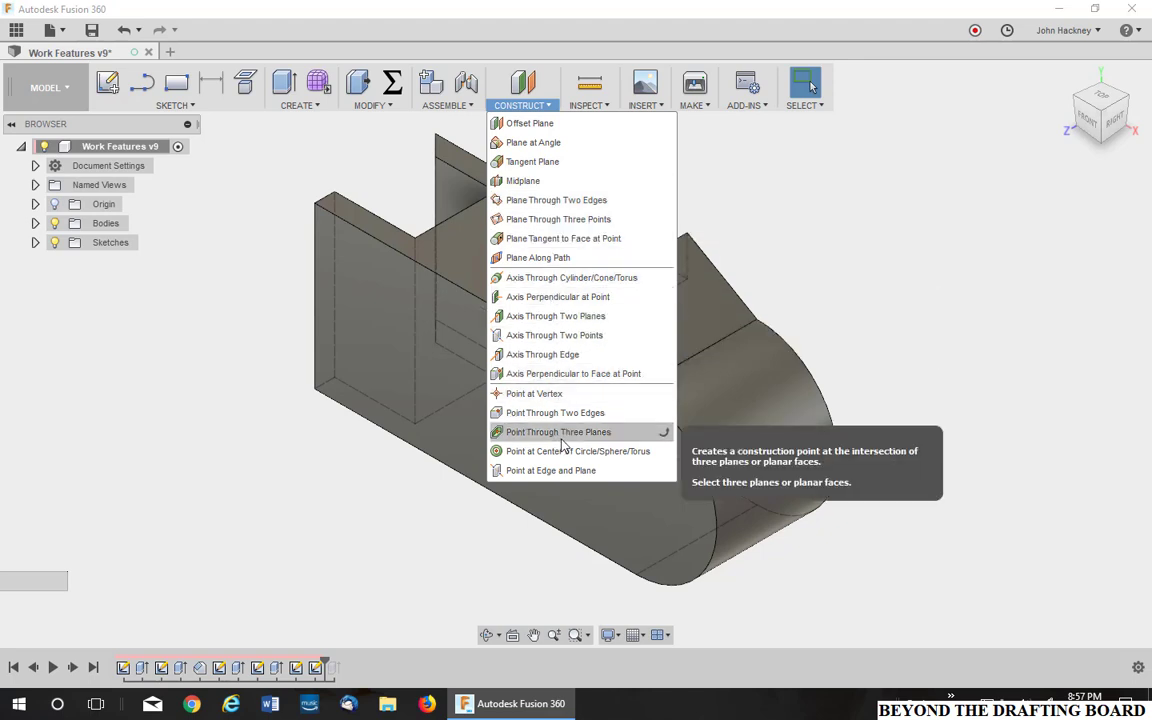
left_click(310, 163)
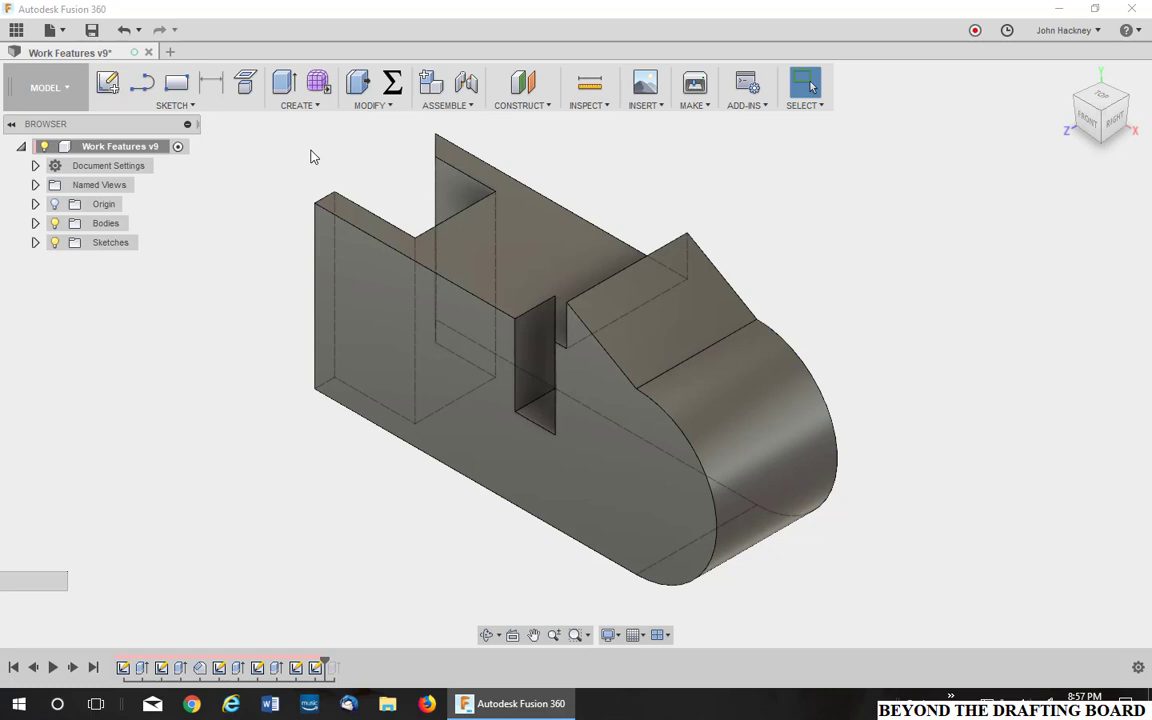
left_click(547, 108)
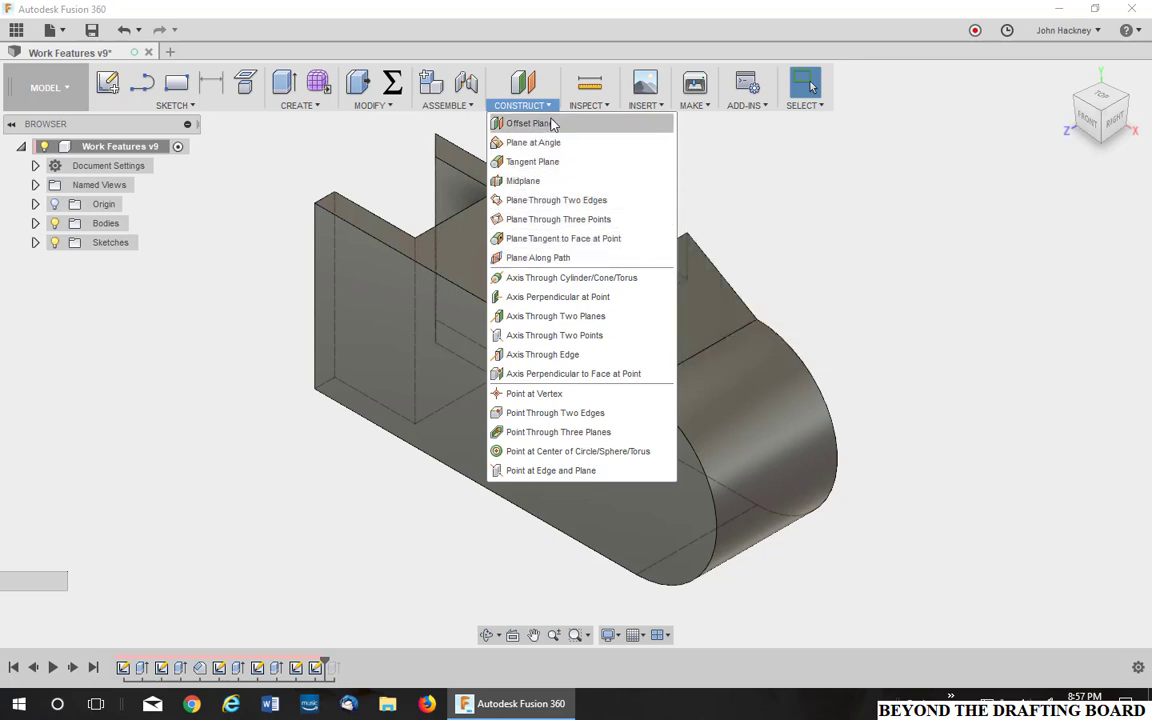
left_click(778, 175)
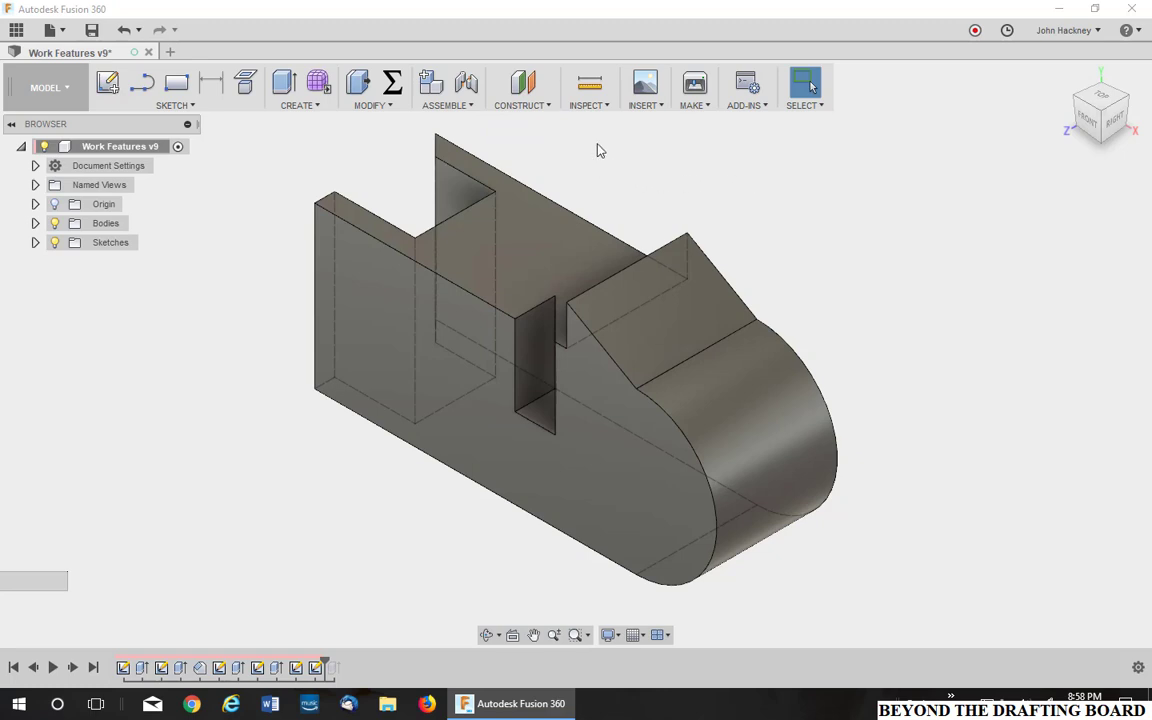
Start an offset plane from the top face, re-anchored to the front face at 1 in.
left_click(549, 107)
left_click(500, 119)
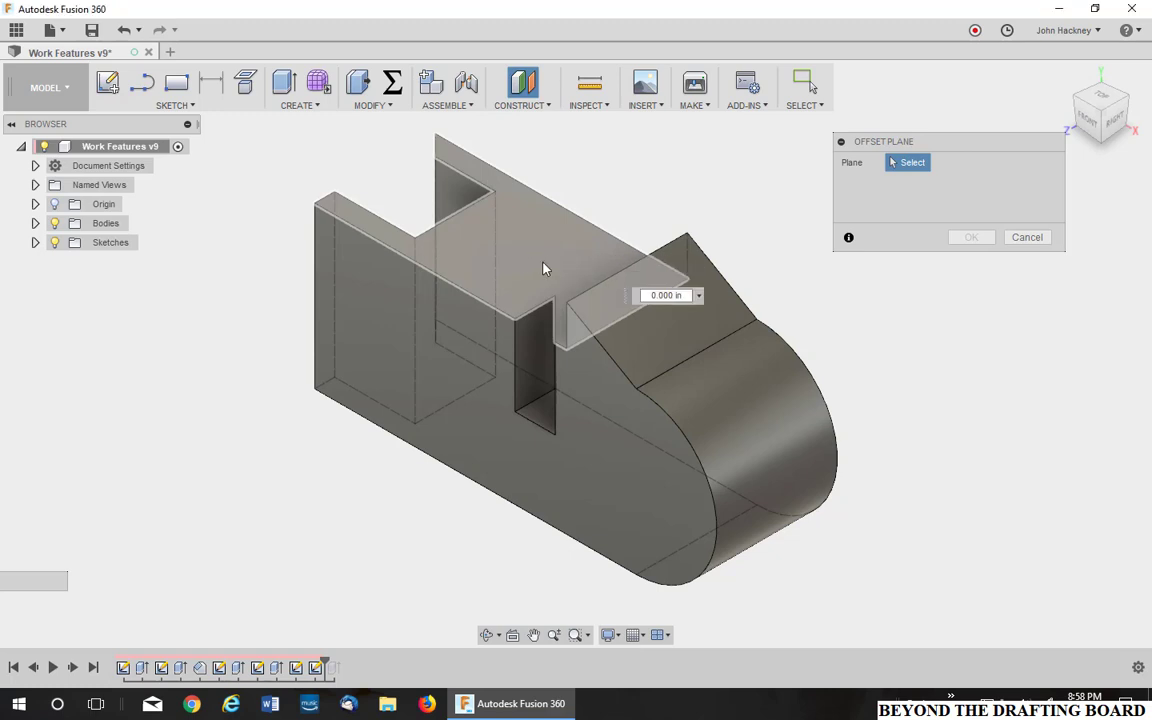
left_click(526, 242)
left_click_drag(528, 236, 527, 190)
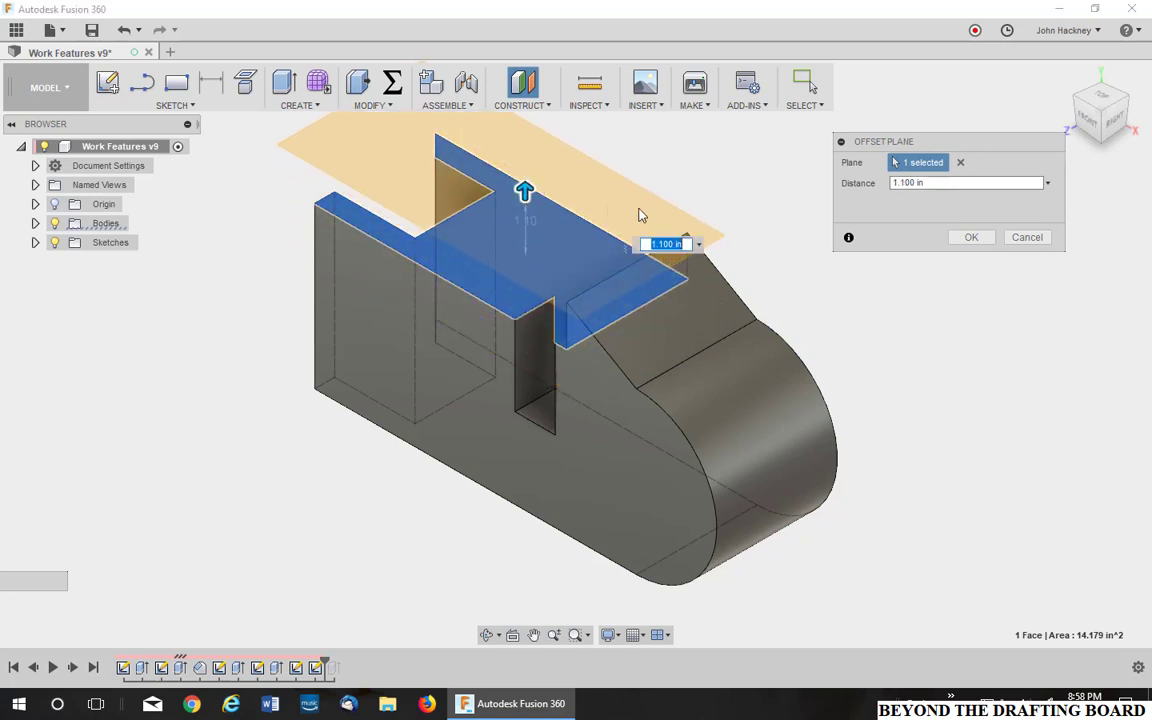
left_click(698, 244)
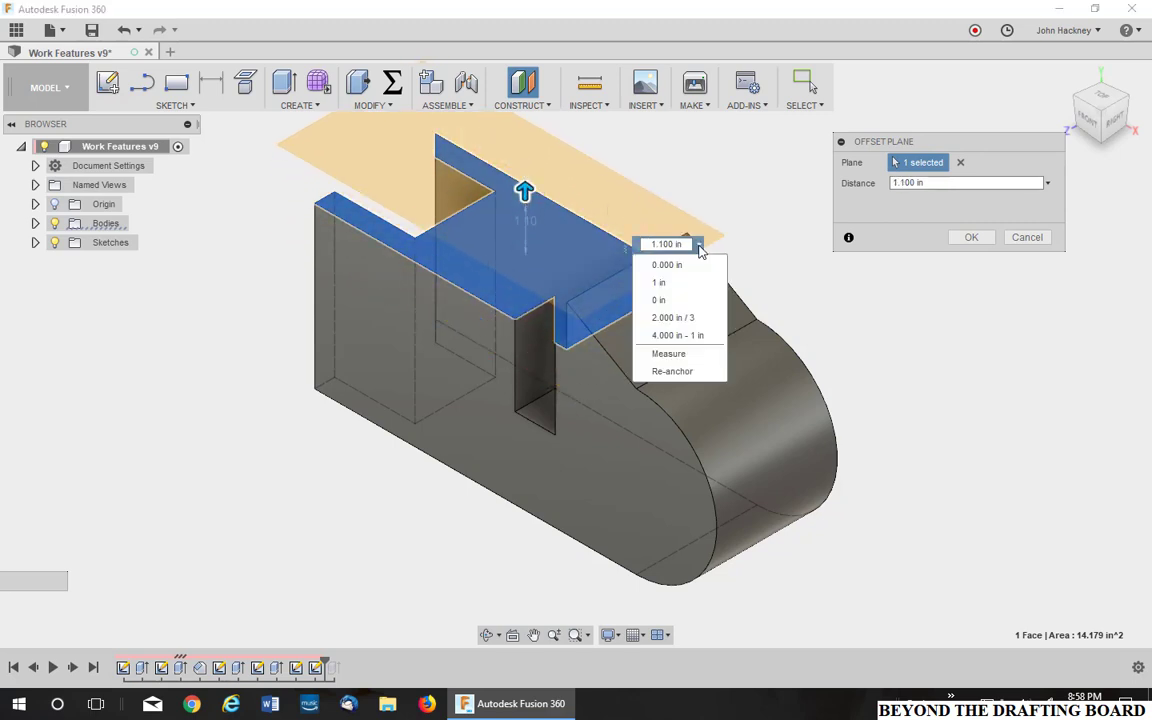
left_click(694, 374)
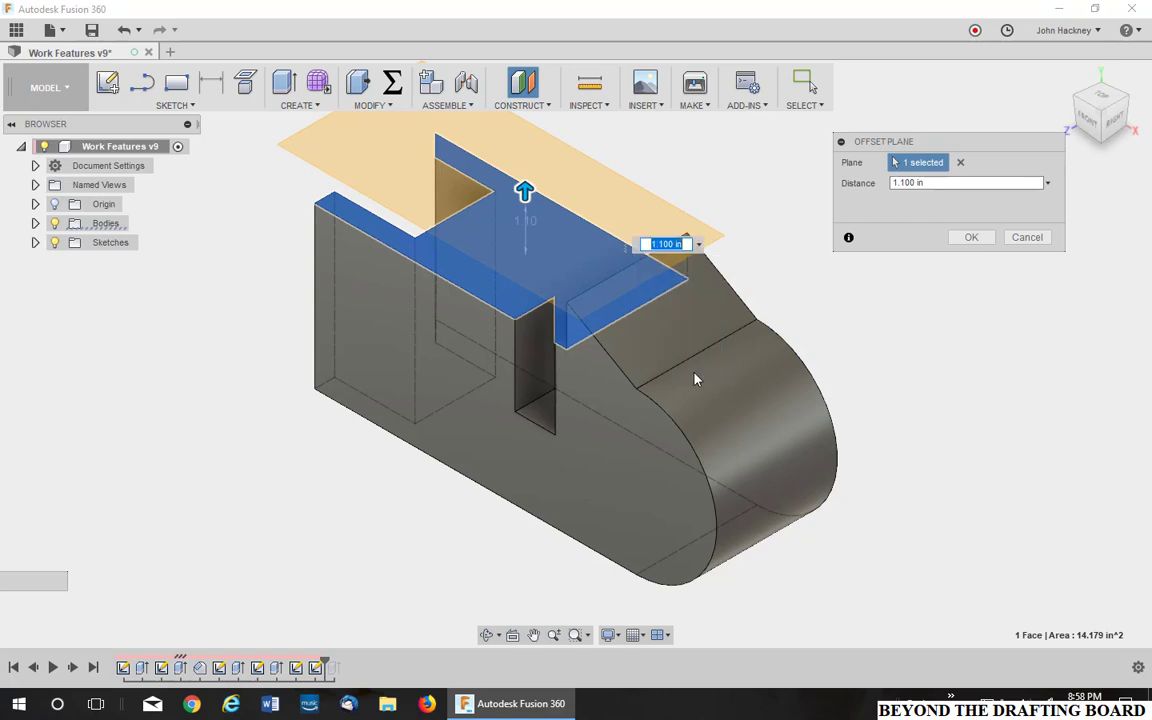
left_click(503, 457)
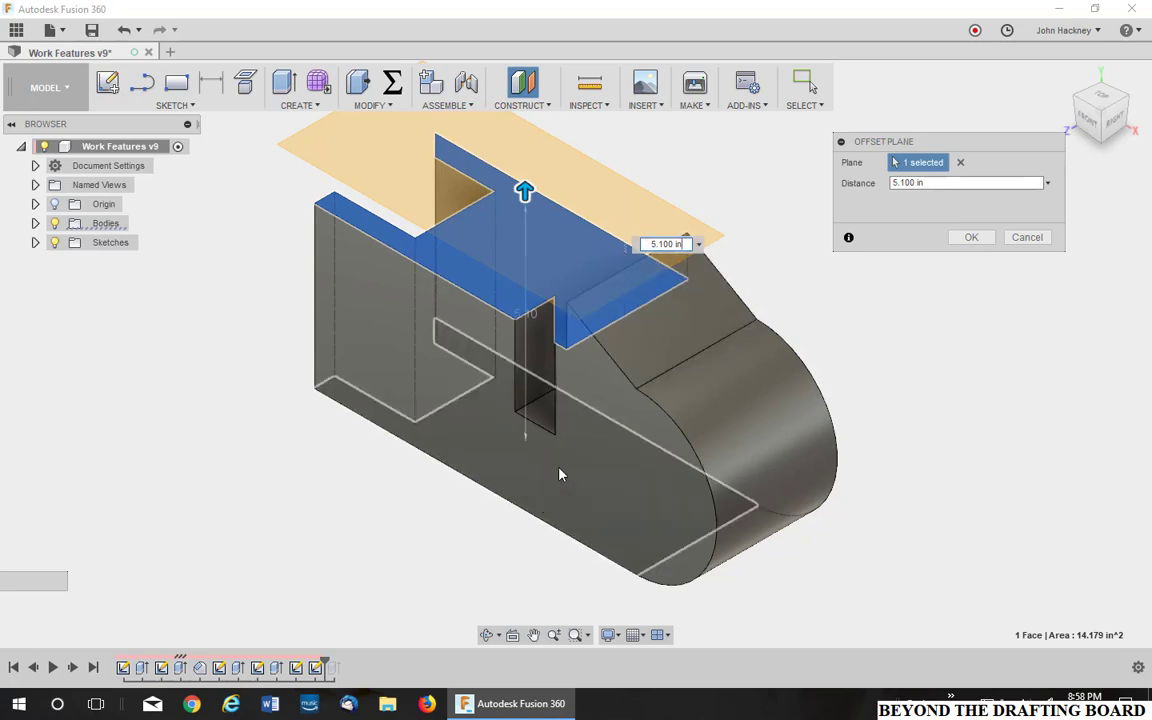
double_click(662, 244)
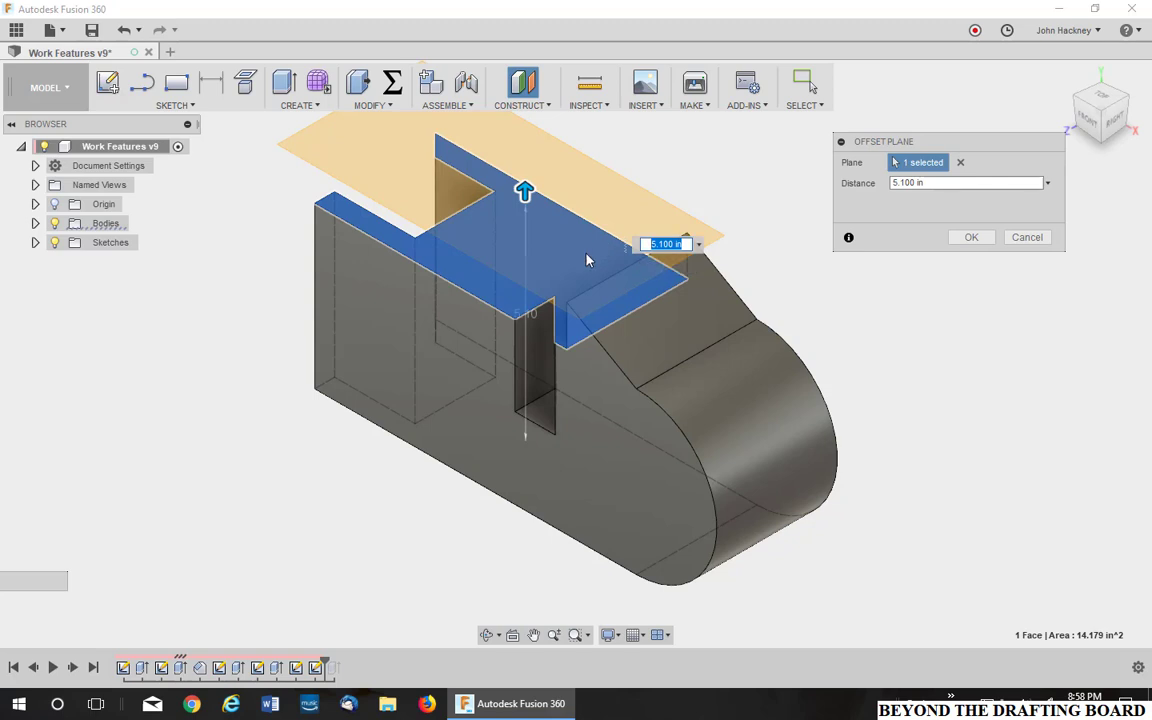
type("1")
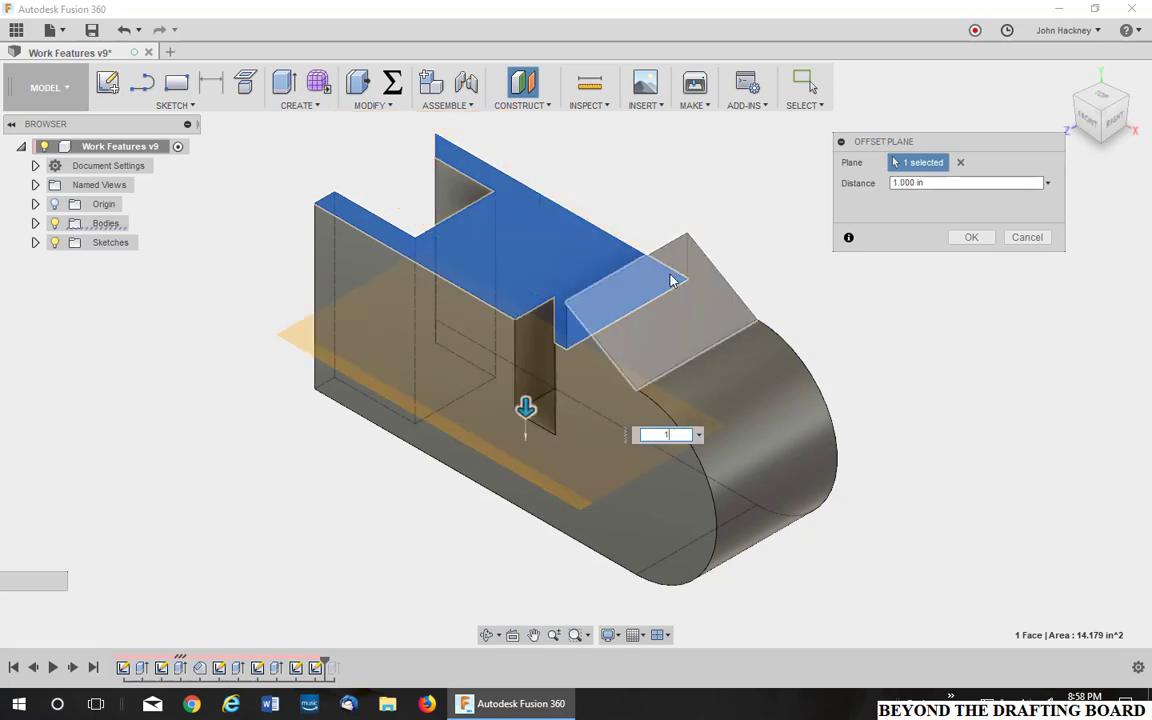
Create the 1 in offset plane, then add a second 0 in offset plane on the top face.
left_click(971, 238)
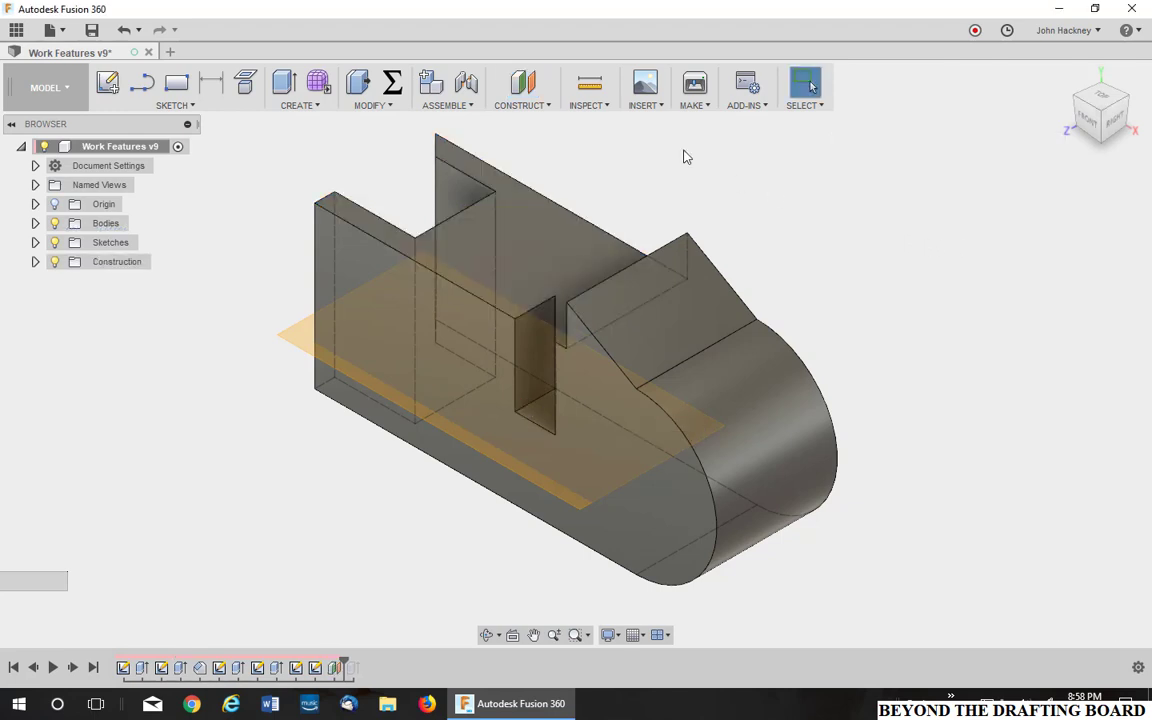
left_click(524, 82)
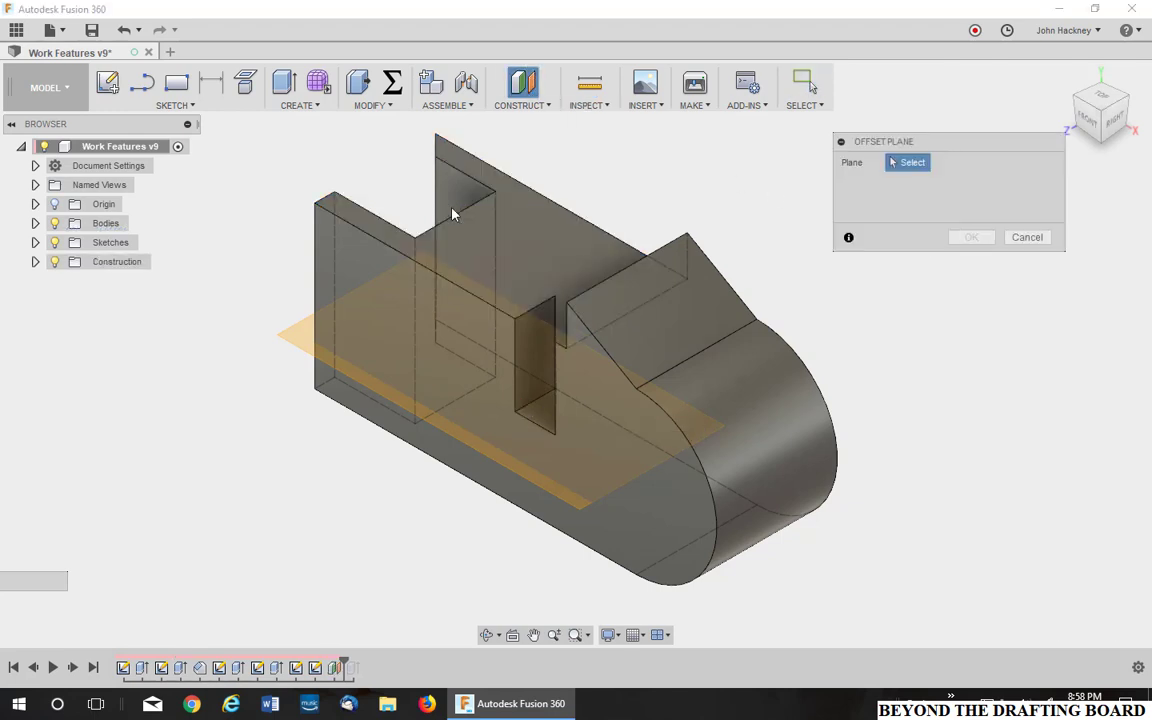
left_click(302, 334)
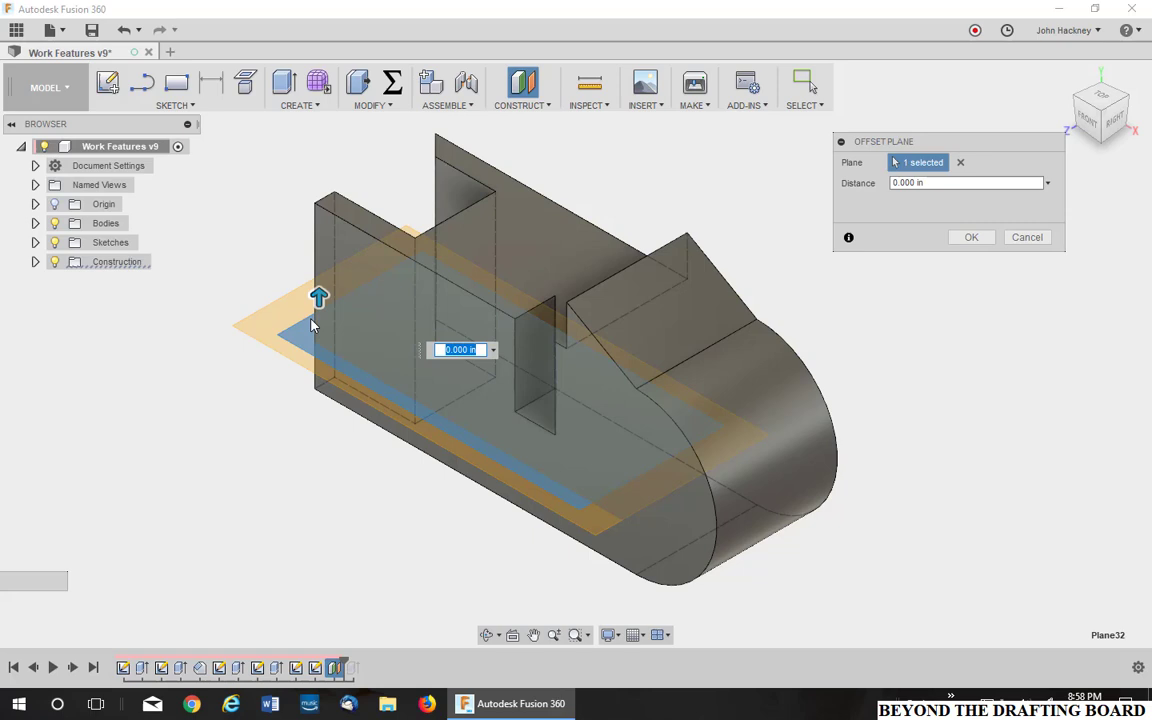
left_click_drag(316, 296, 316, 215)
key("Escape")
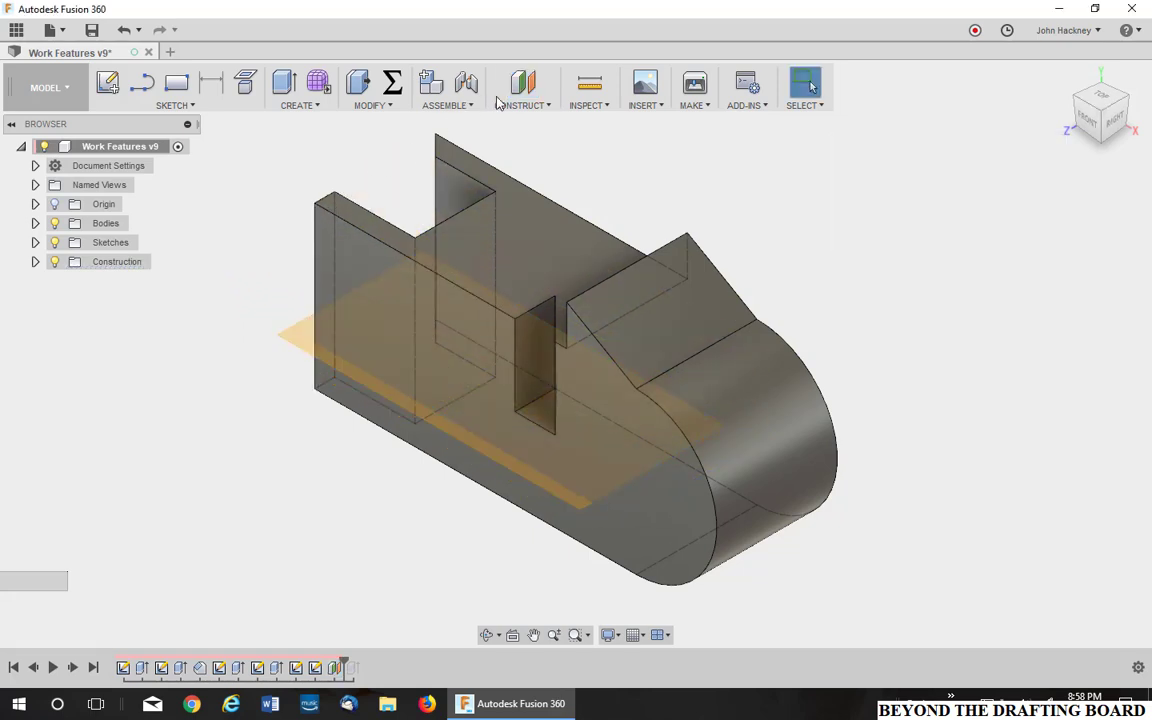
left_click(523, 82)
left_click(541, 225)
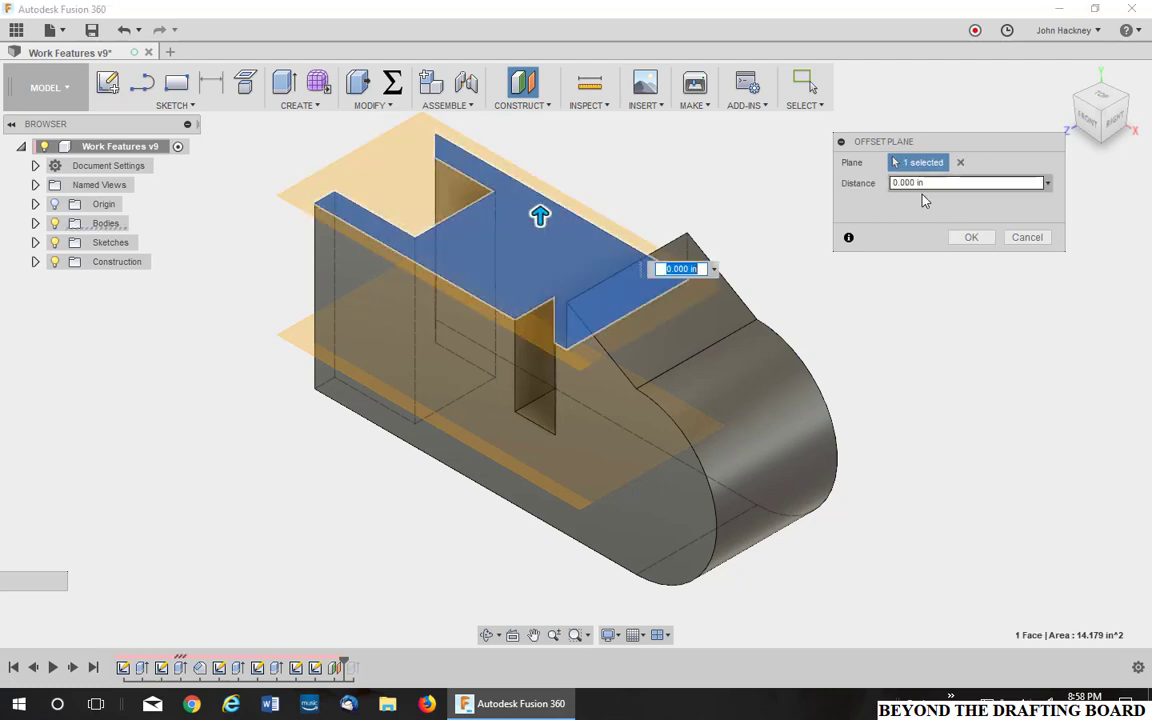
left_click(968, 240)
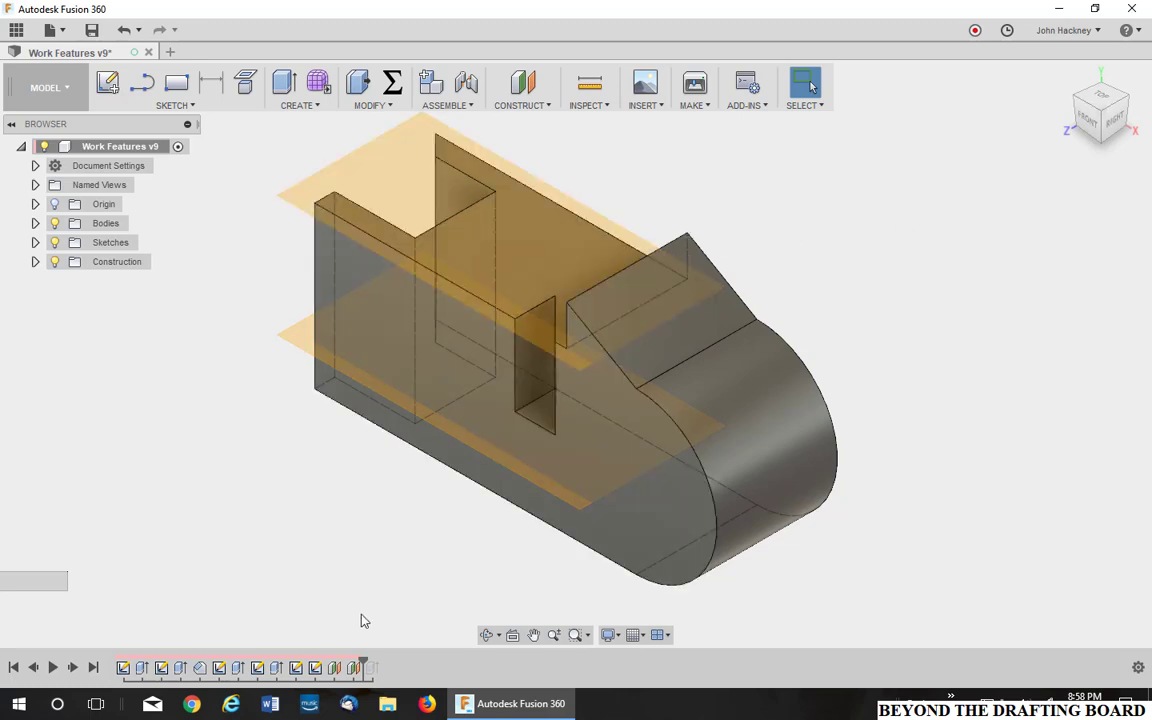
Roll the timeline back before the planes and delete all features after the history marker.
left_click_drag(360, 662, 326, 664)
right_click(334, 670)
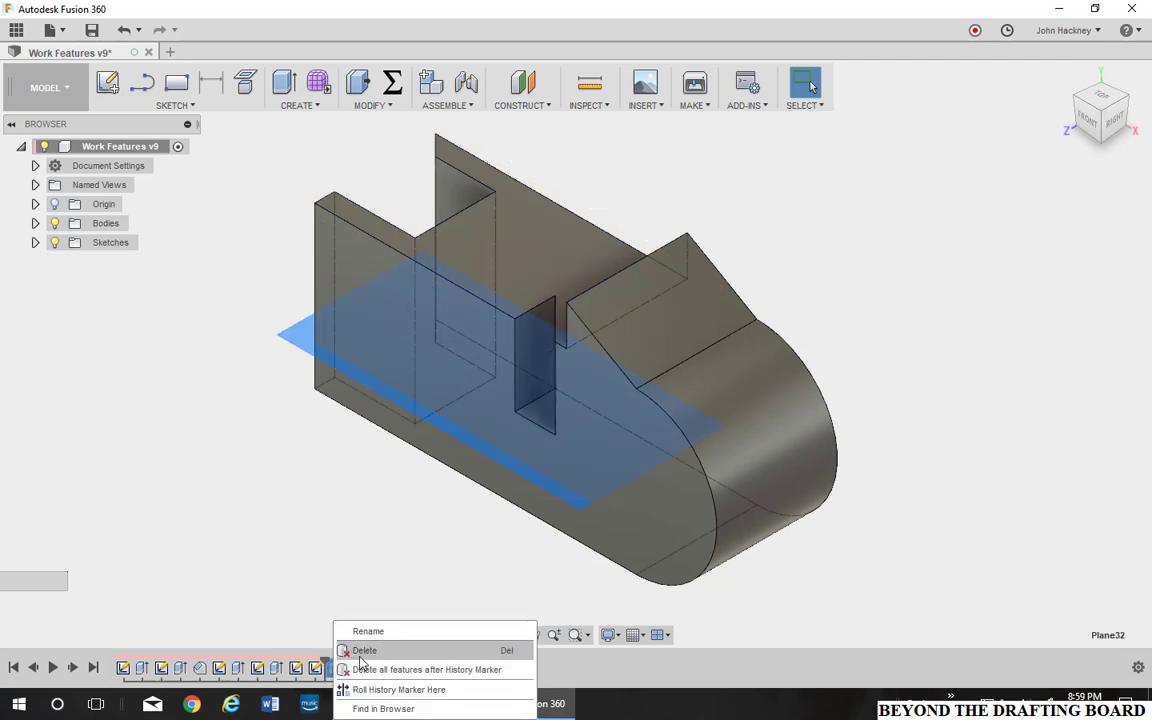
left_click(336, 605)
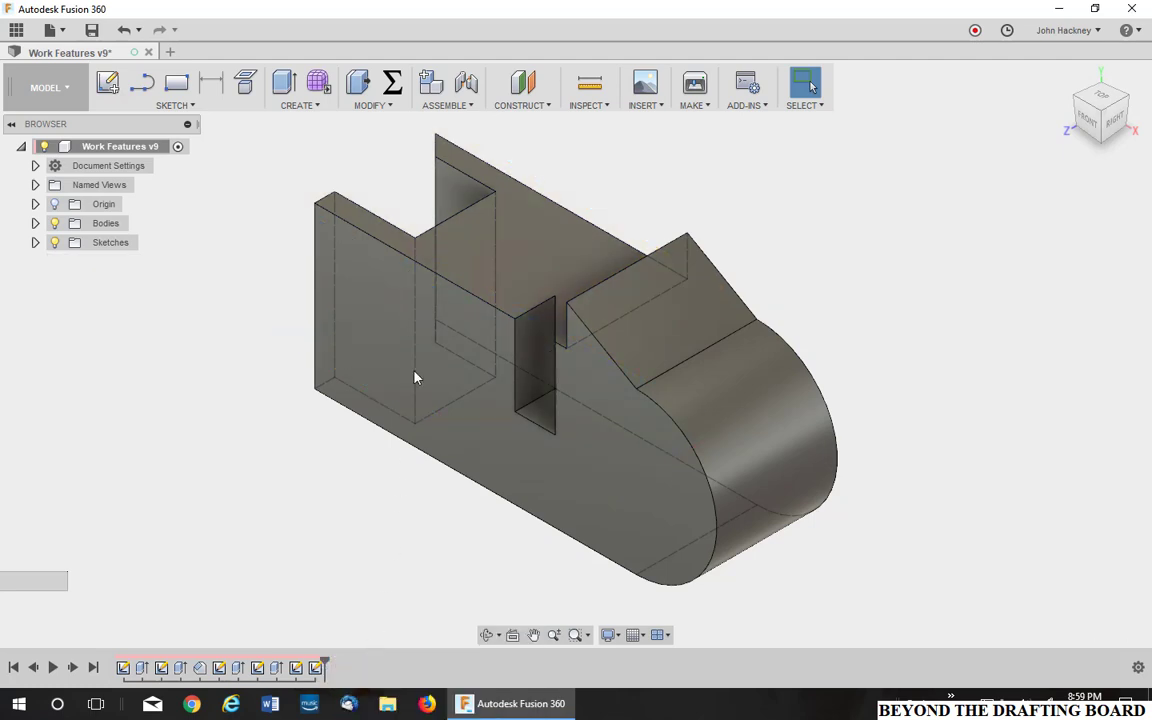
Create a Plane at Angle through the open end's vertical edge at -45 deg.
left_click(545, 106)
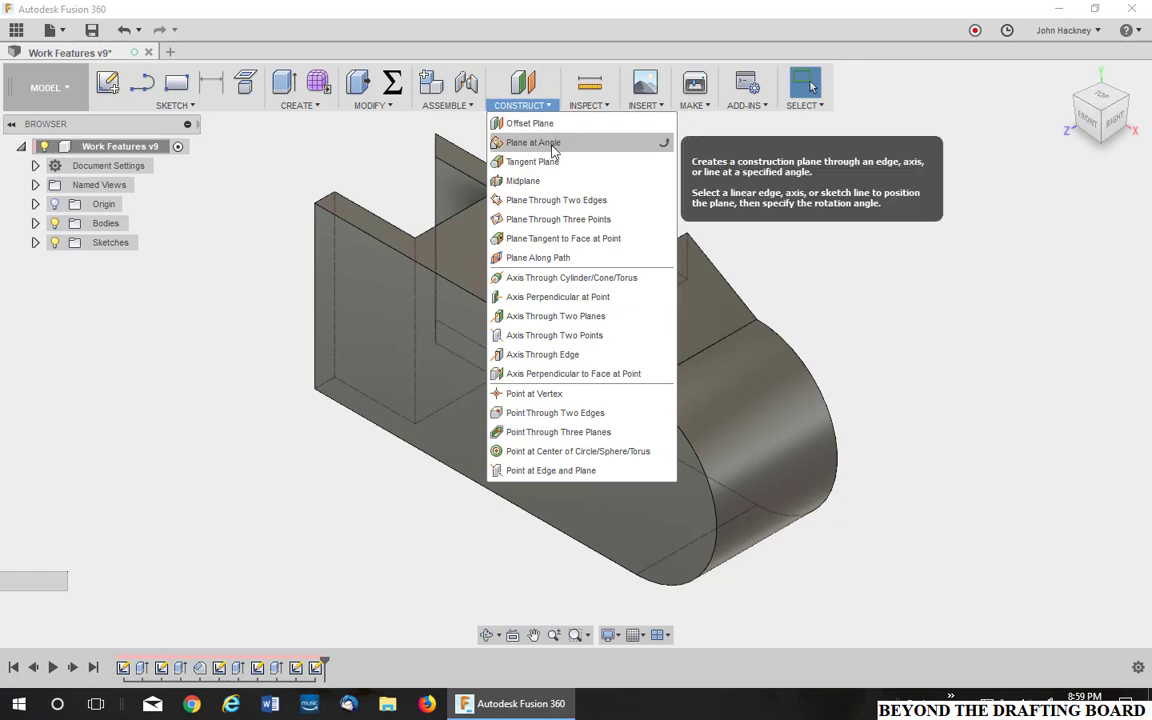
left_click(550, 146)
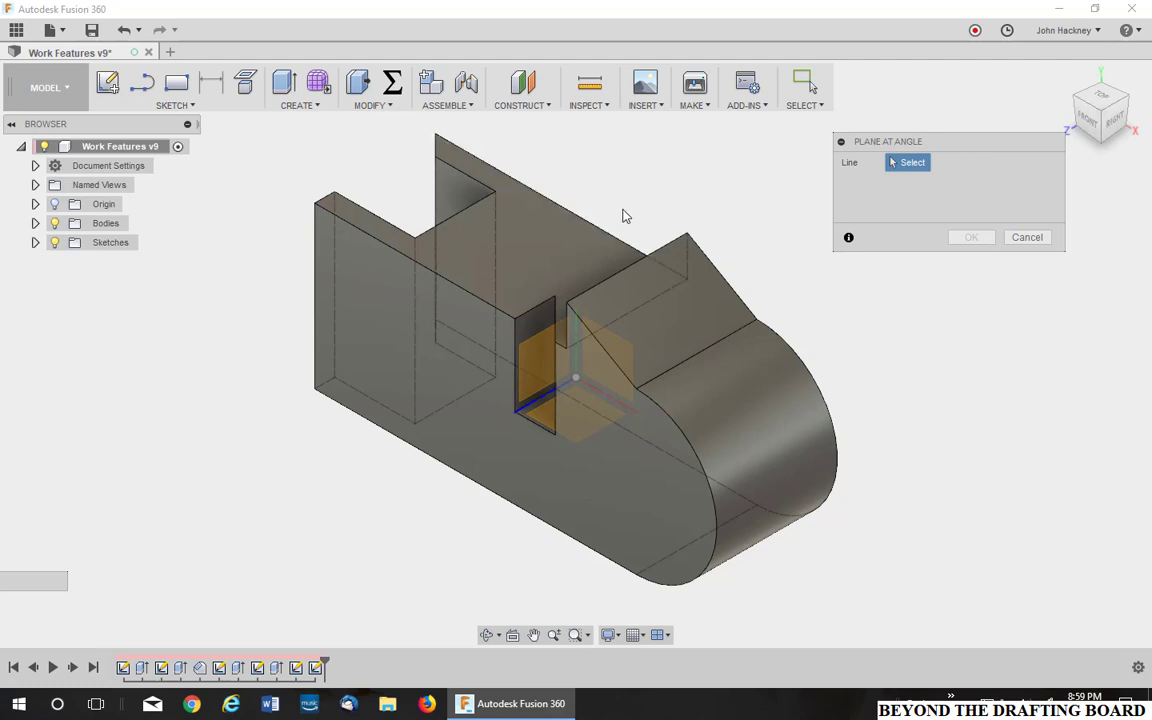
left_click_drag(1080, 100, 678, 187)
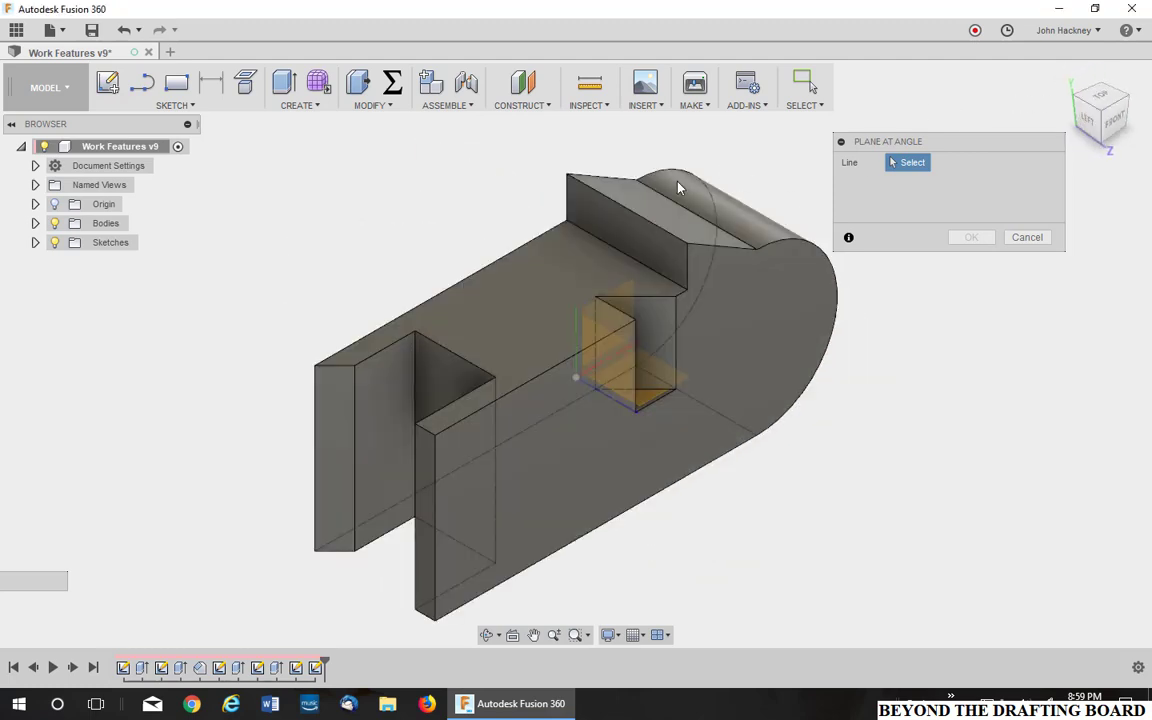
left_click(357, 432)
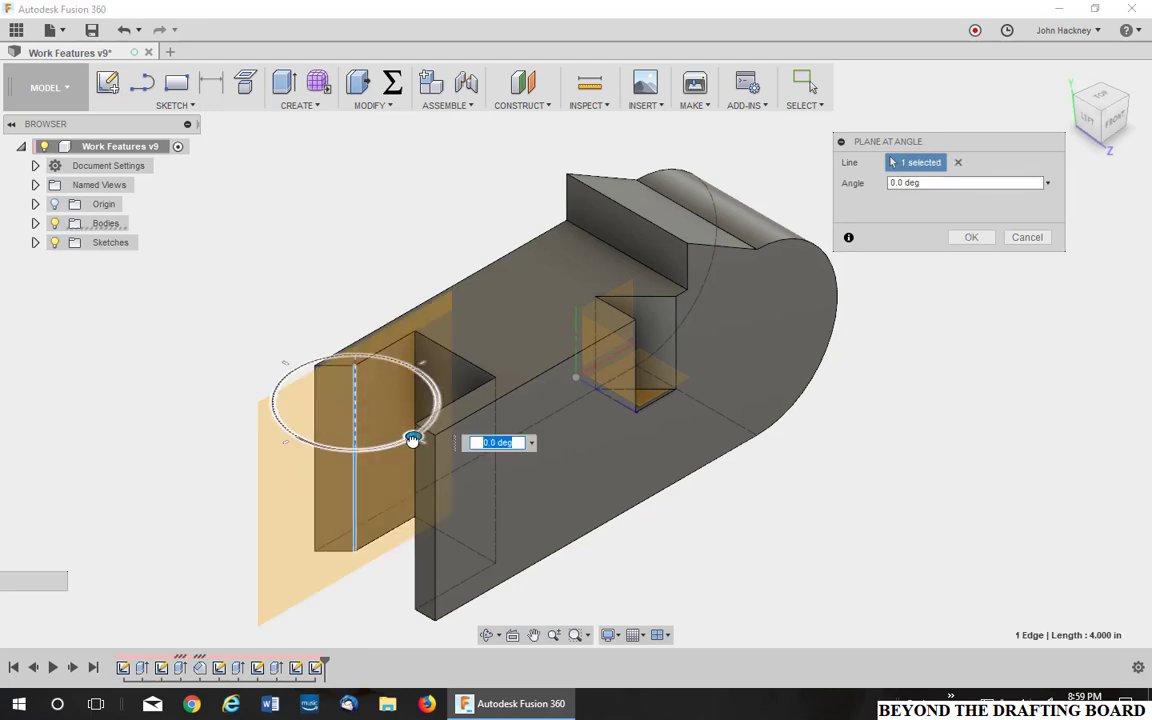
left_click_drag(413, 439, 326, 440)
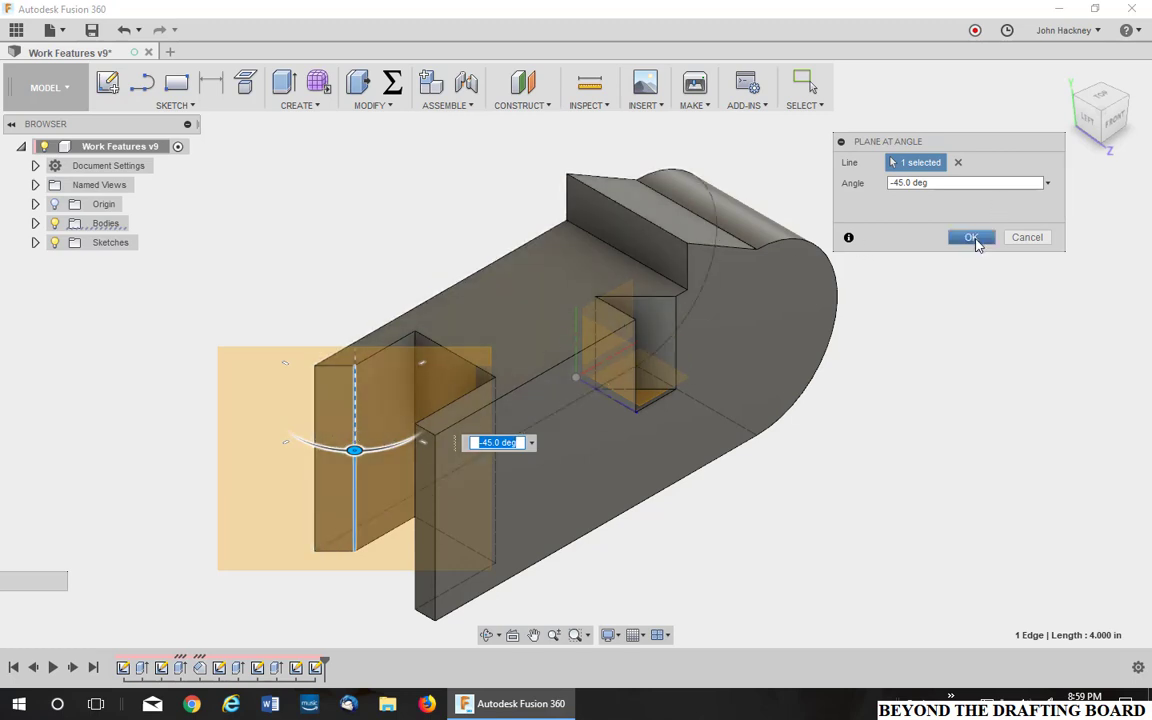
left_click(975, 241)
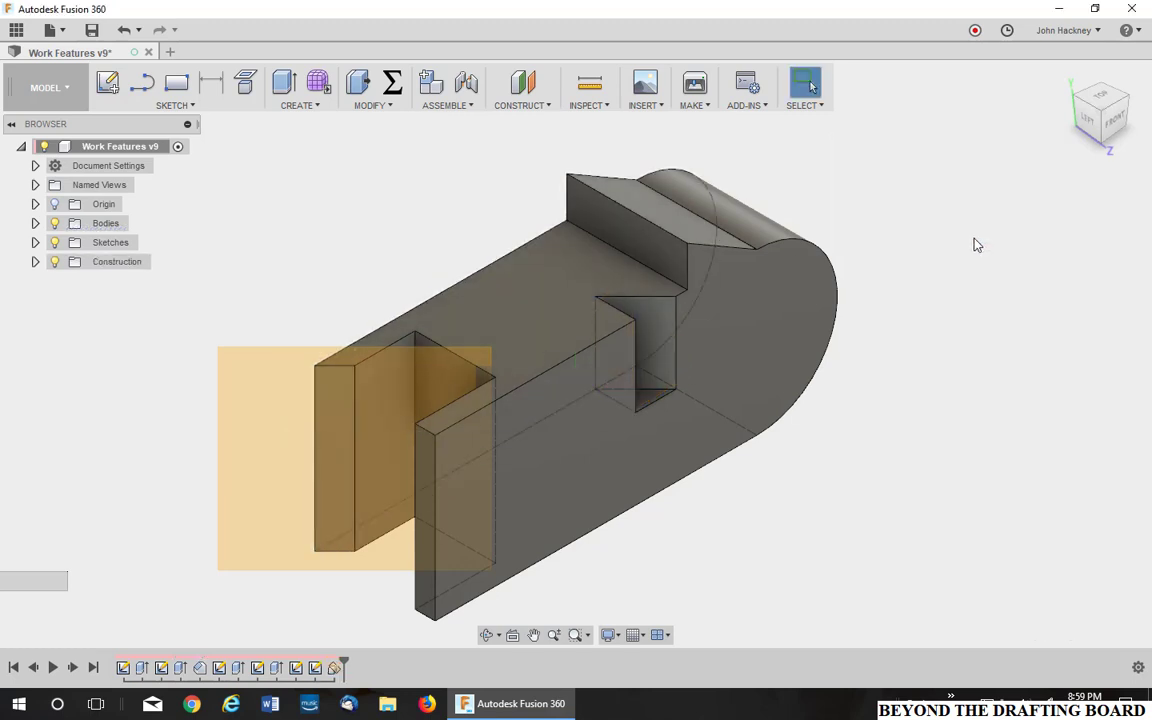
Expand the Sketches folder and locate Plane_Sketch in the browser.
left_click(535, 104)
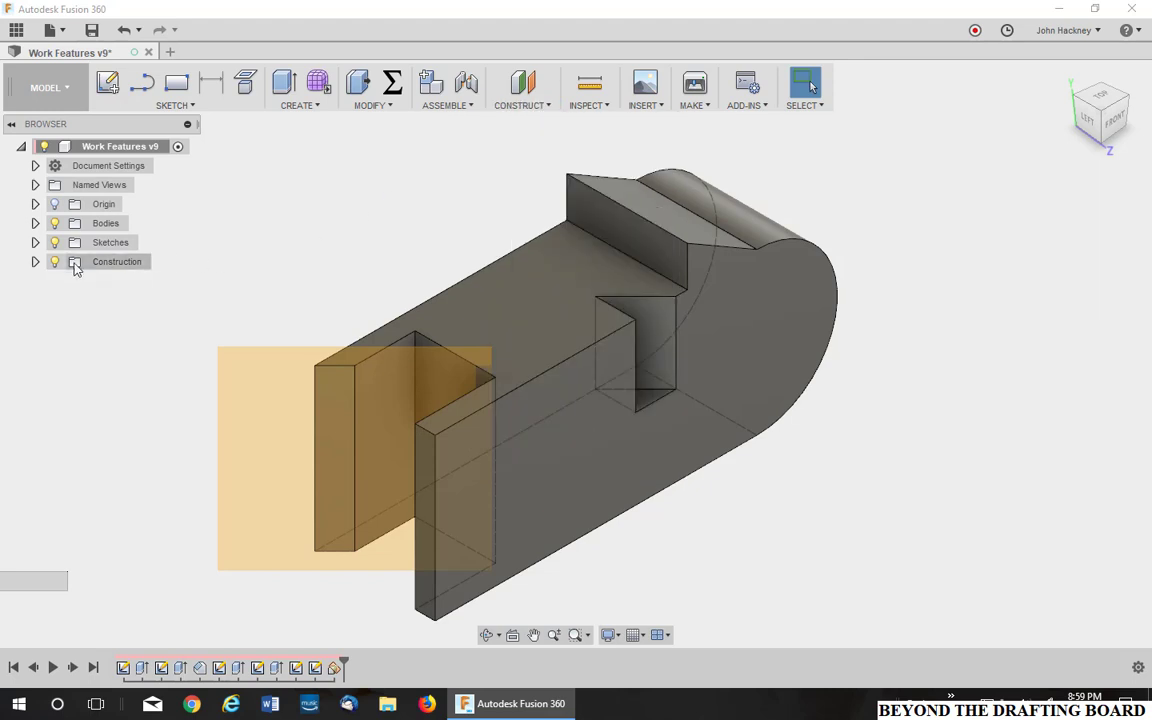
left_click(35, 243)
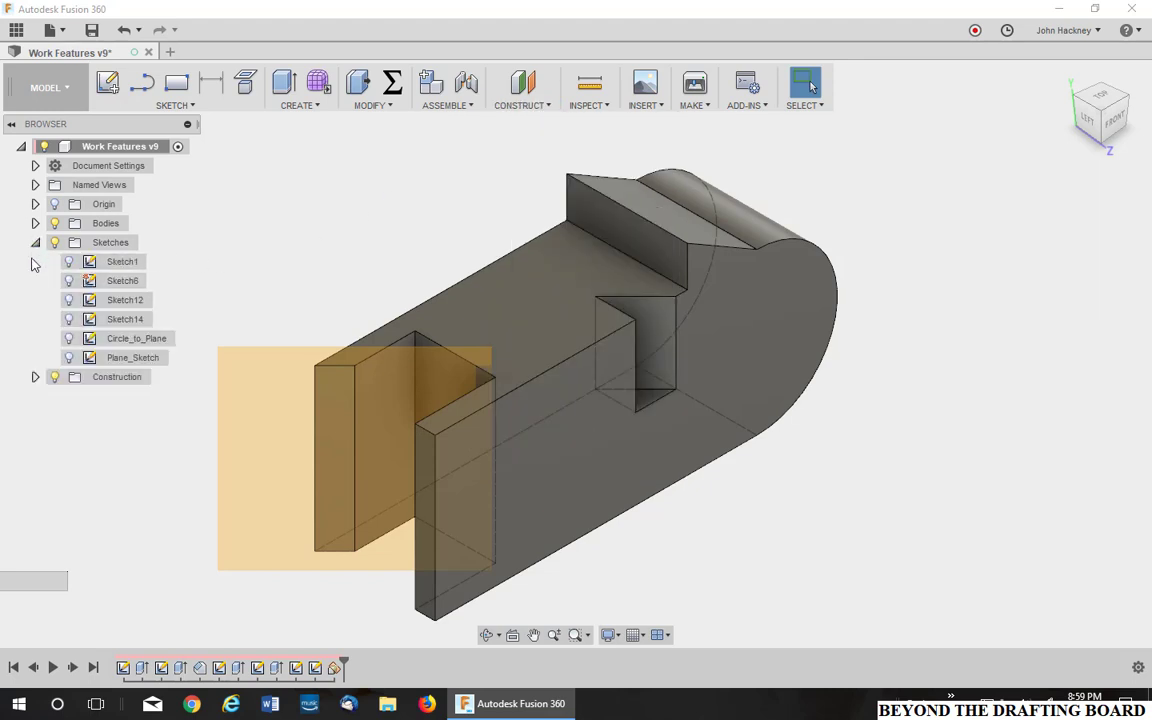
left_click(90, 358)
key("Escape")
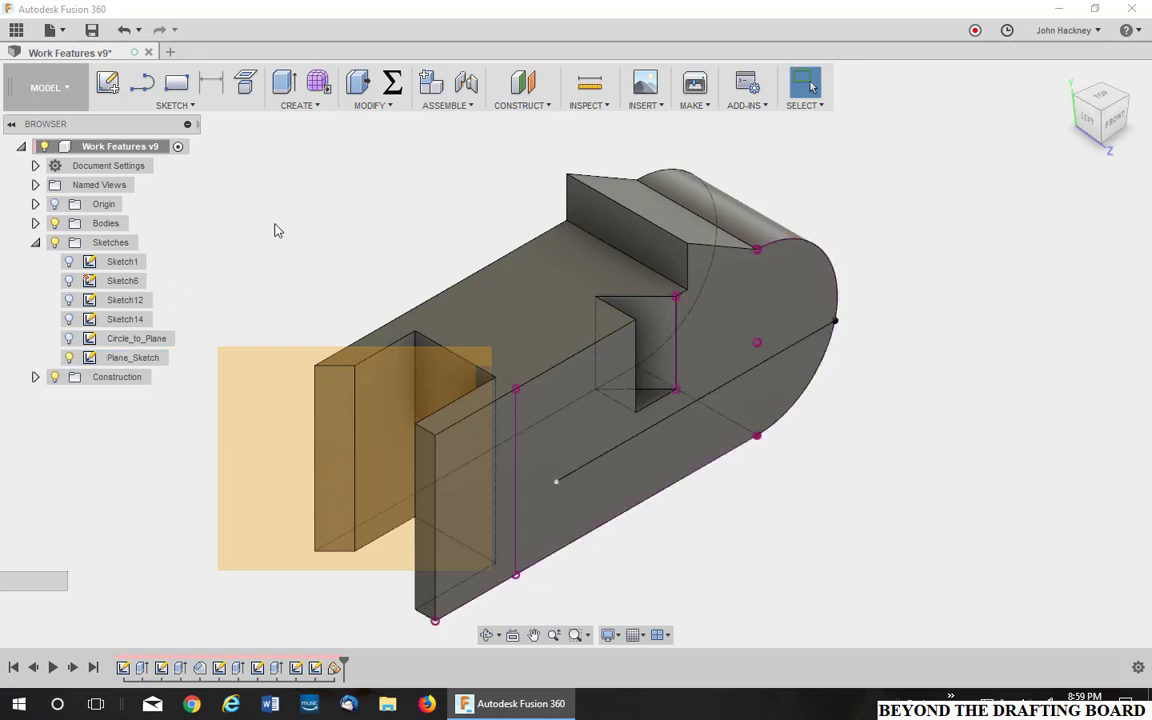
Create a Plane at Angle tilted 30 deg about the long sketch line.
left_click(524, 105)
left_click(533, 142)
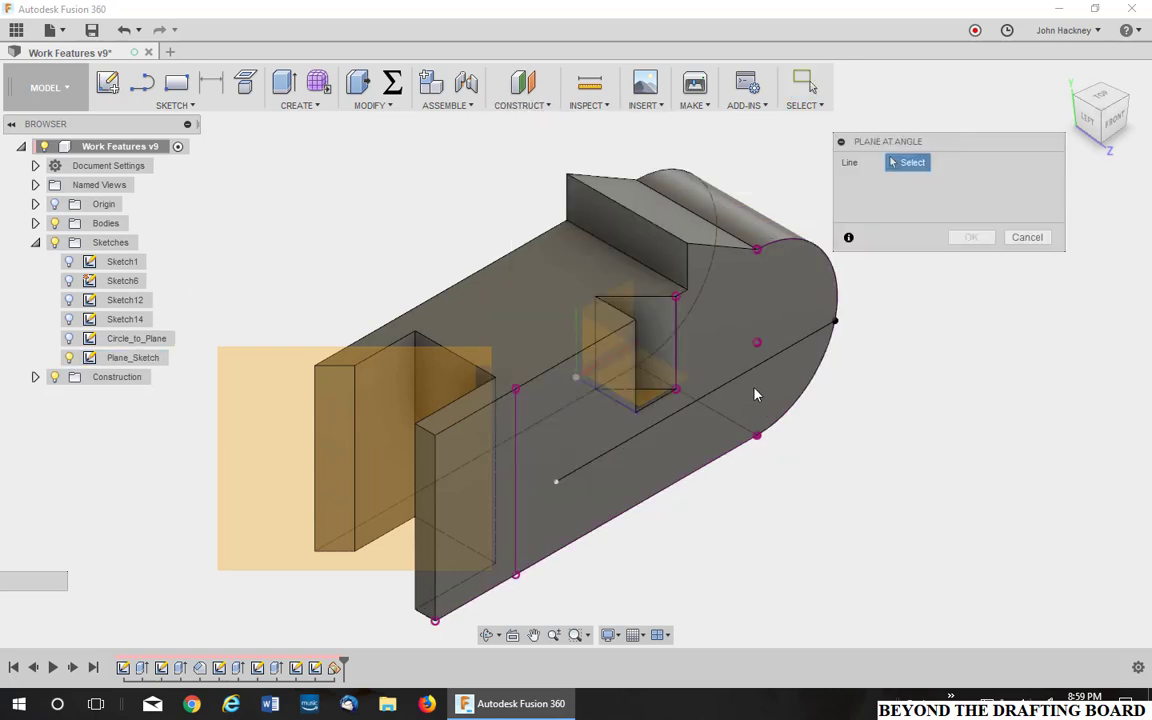
left_click(690, 412)
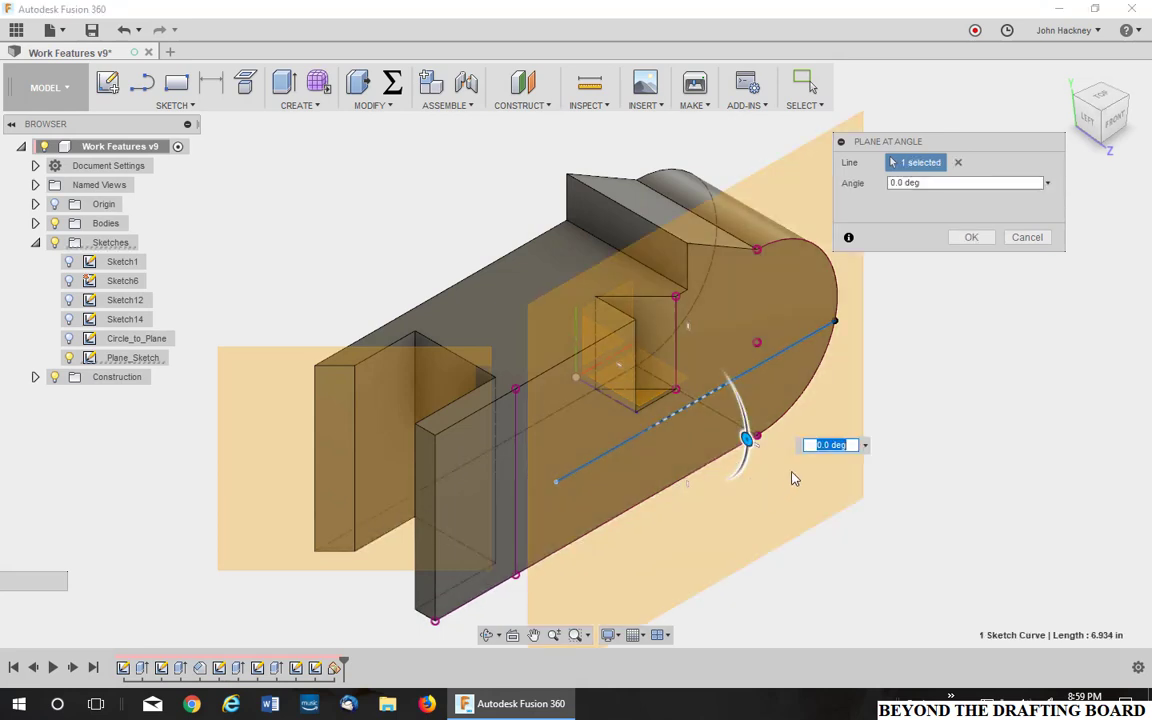
left_click_drag(748, 440, 742, 474)
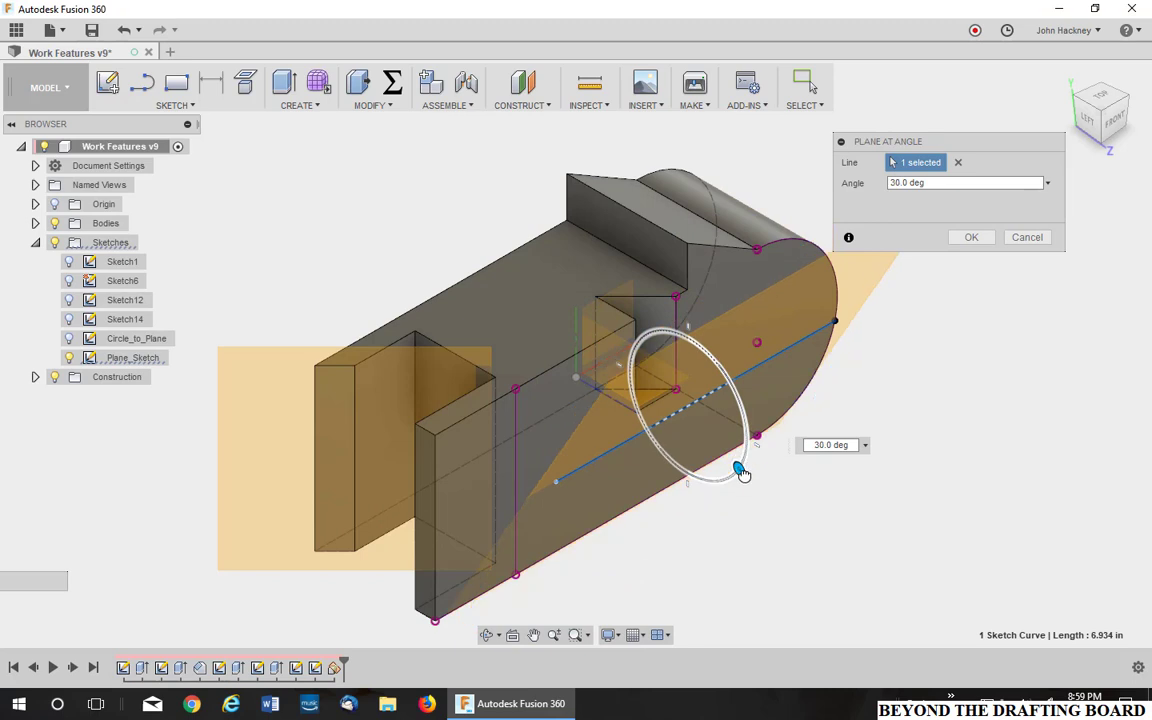
left_click(969, 240)
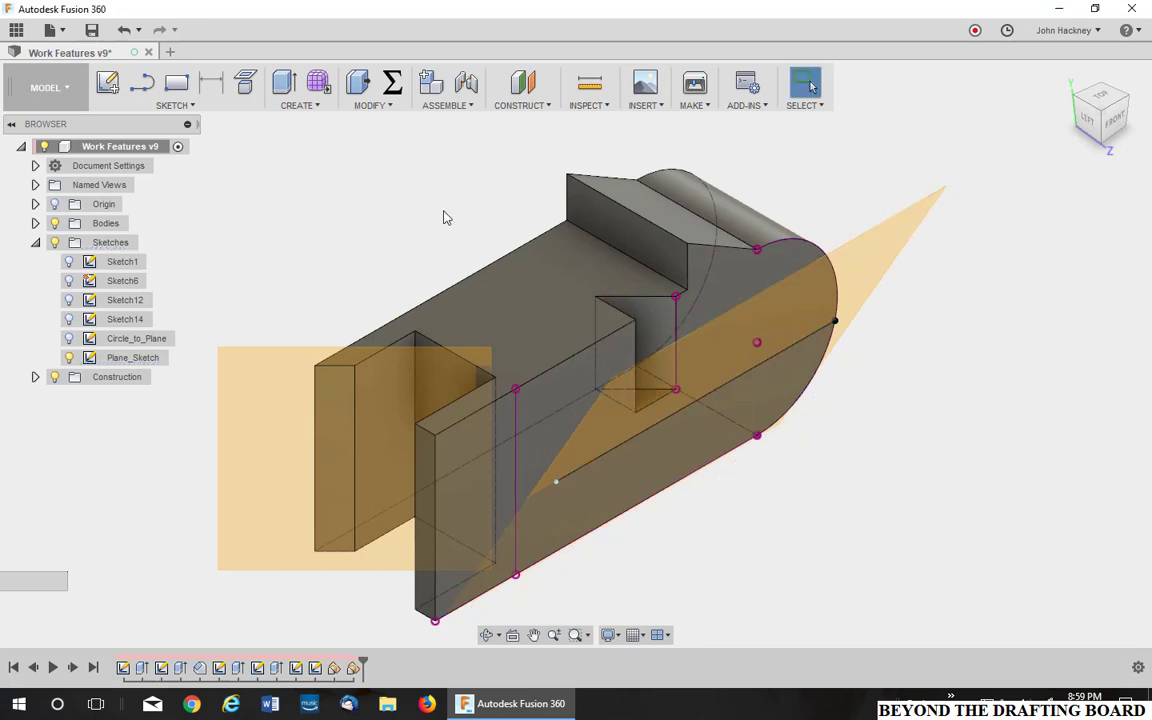
key("F10")
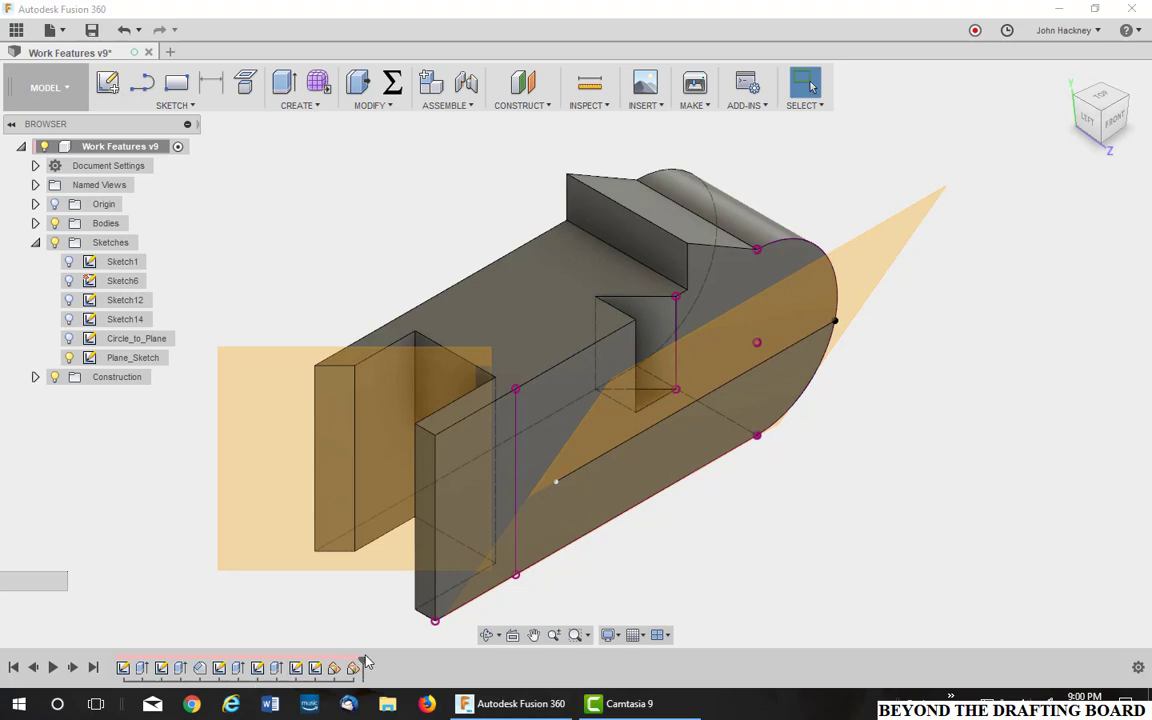
Roll the timeline back before both angled planes and delete all later features.
mouse_move(366, 661)
left_mouse_down()
mouse_move(314, 663)
mouse_move(325, 664)
left_mouse_up()
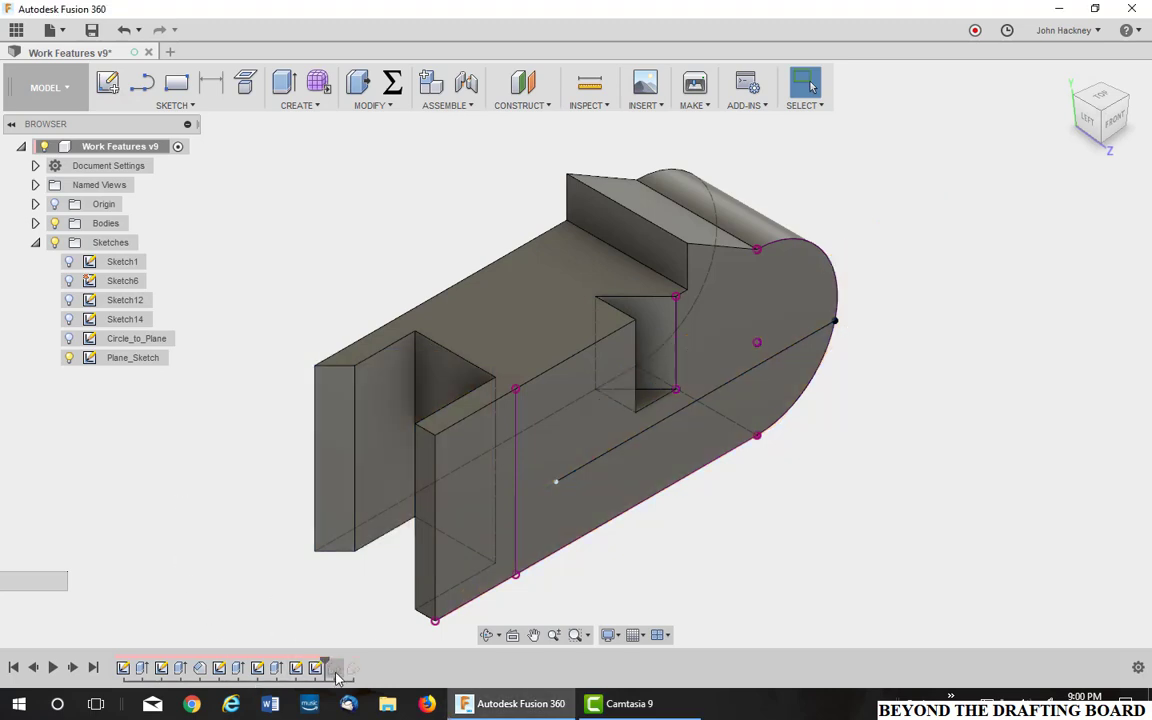
right_click(335, 677)
left_click(365, 620)
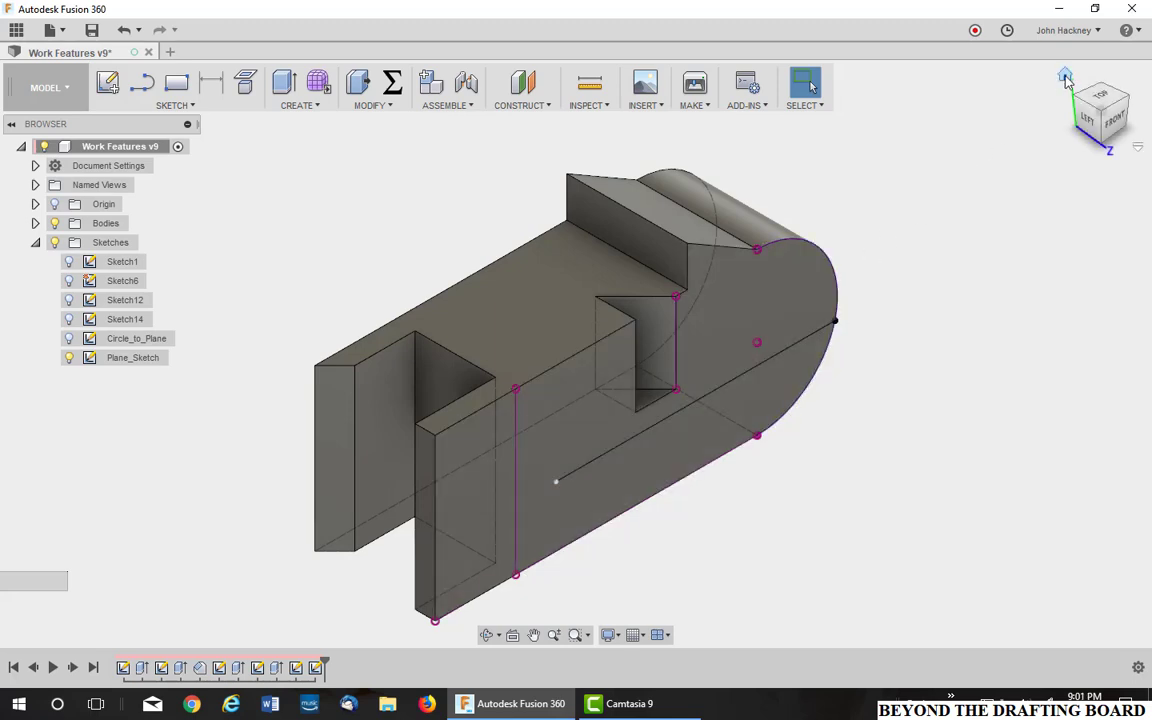
middle_click_drag(960, 70, 632, 130, "shift")
left_click(543, 107)
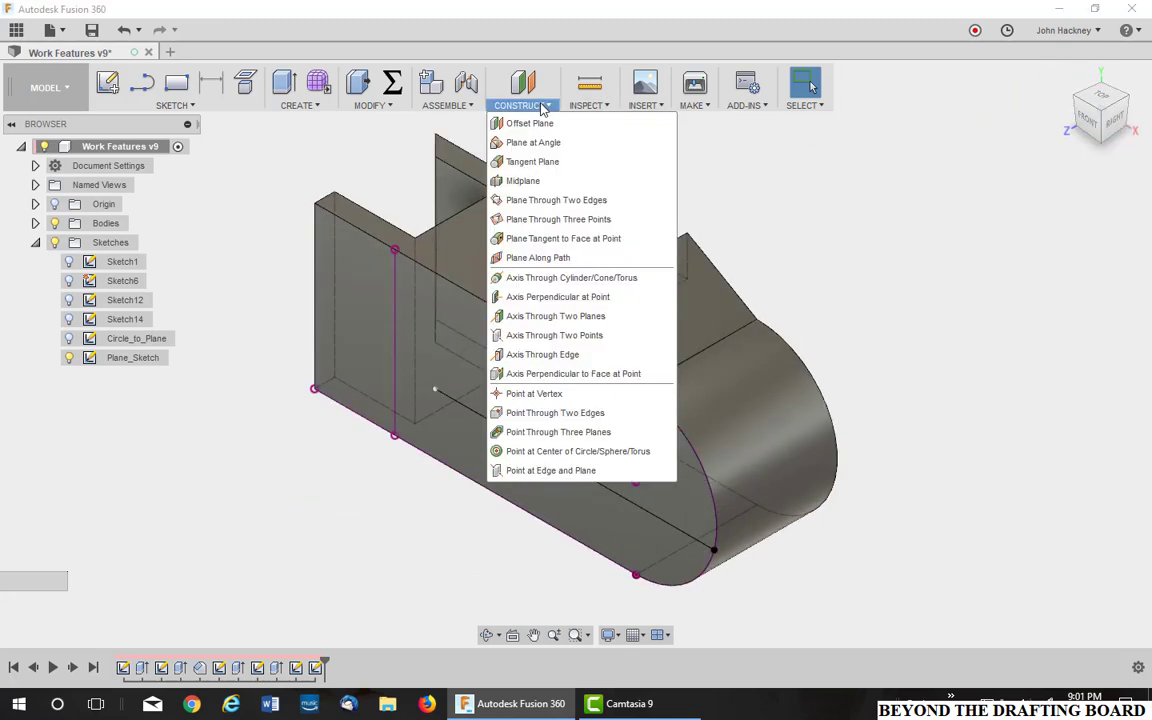
left_click(538, 163)
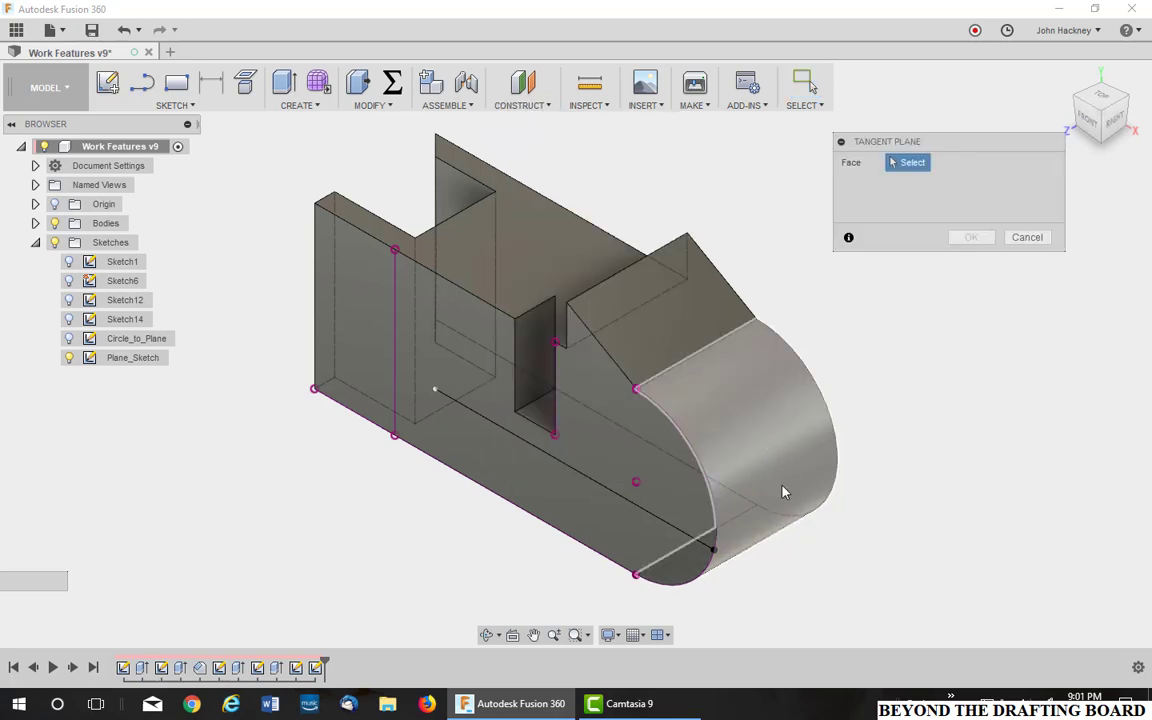
left_click(763, 444)
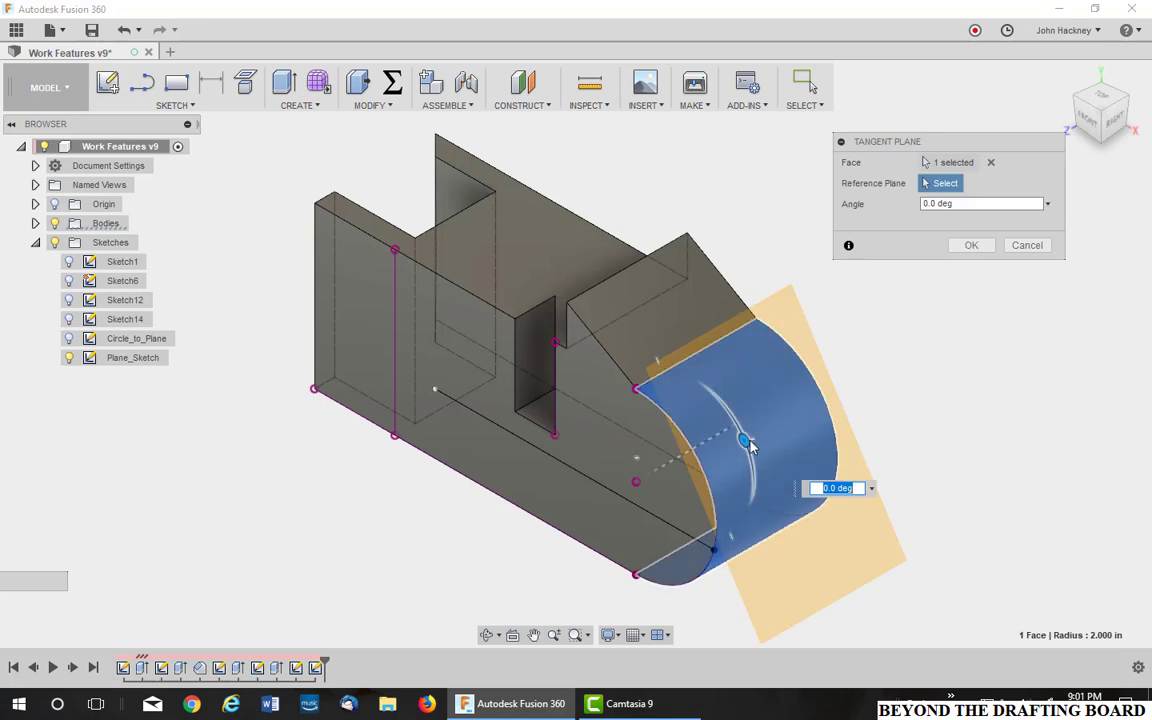
mouse_move(746, 437)
left_mouse_down()
mouse_move(746, 476)
mouse_move(728, 483)
mouse_move(745, 438)
left_mouse_up()
mouse_move(746, 439)
left_mouse_down()
mouse_move(756, 452)
mouse_move(748, 440)
left_mouse_up()
left_click(699, 278)
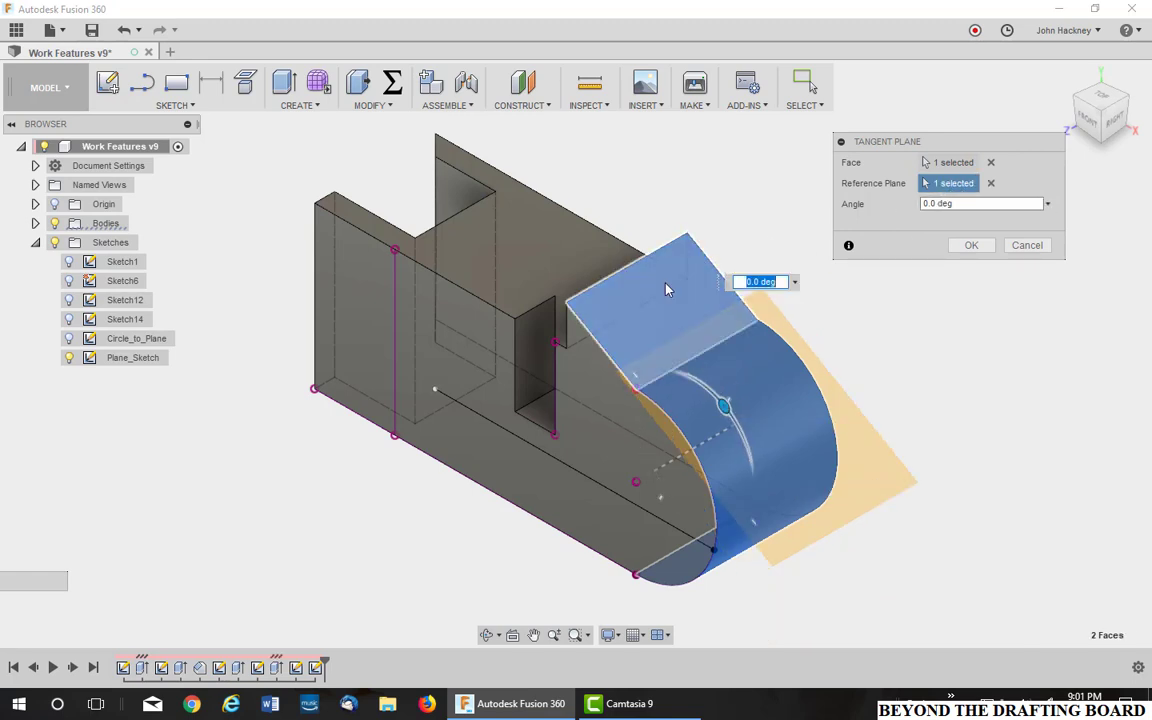
left_click_drag(727, 405, 756, 455)
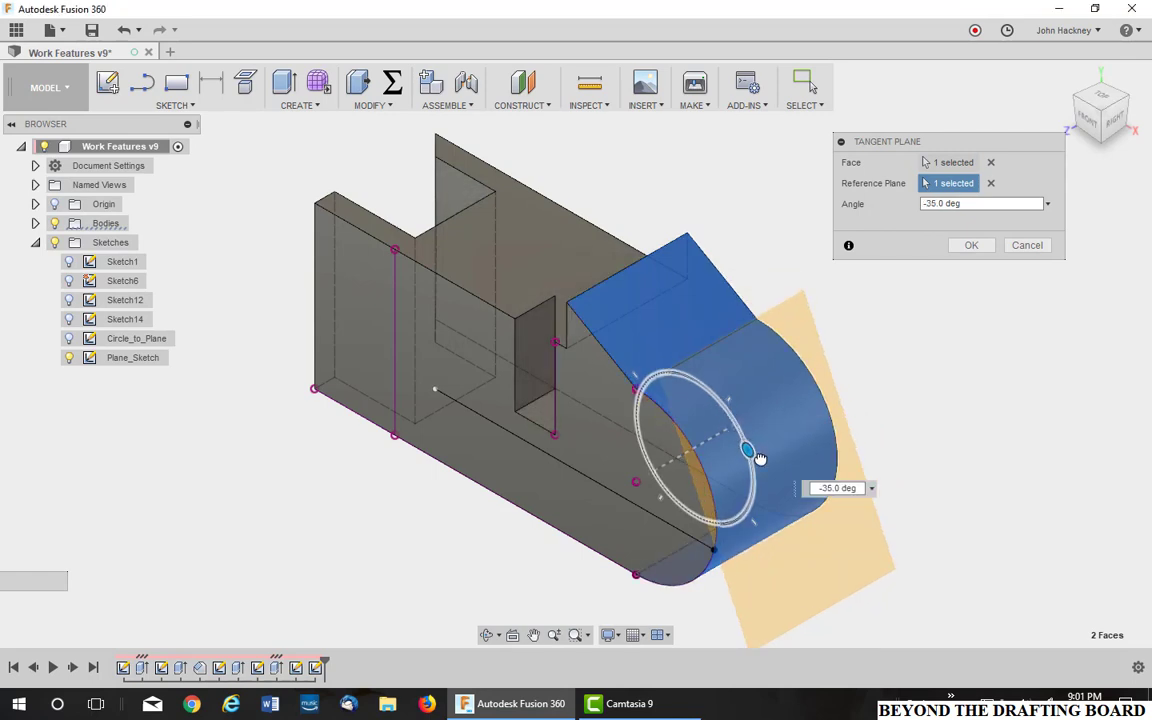
left_click(1026, 245)
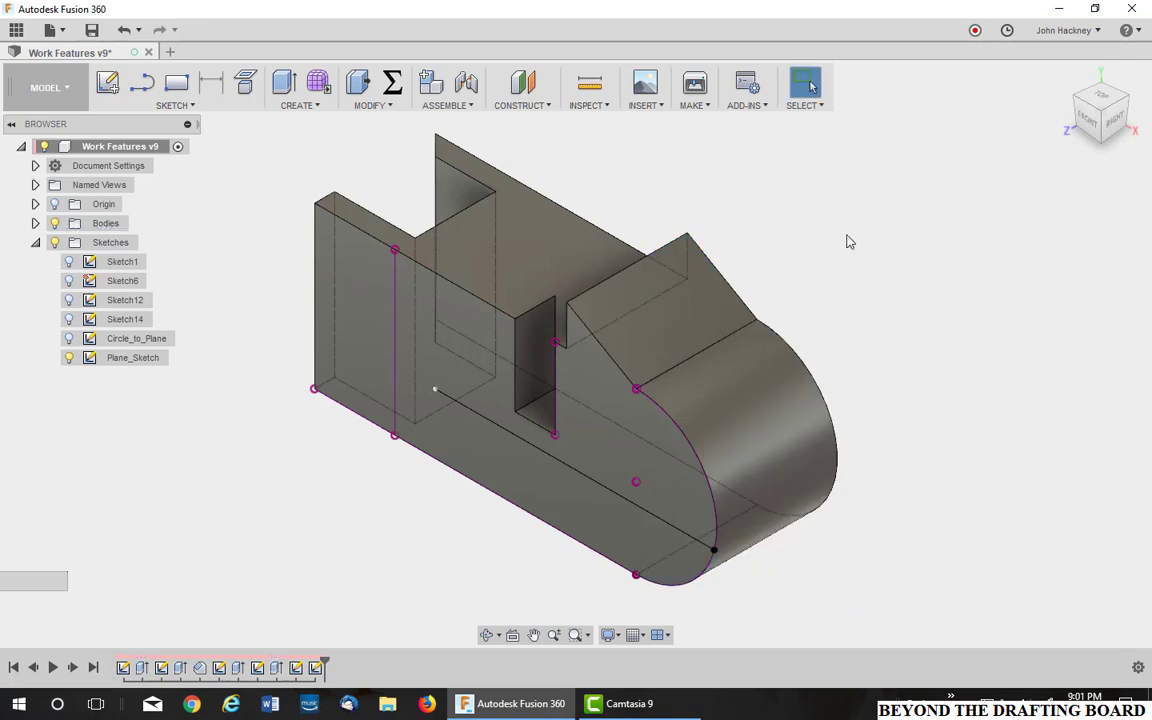
Hide Plane_Sketch and create a midplane between the left end's two parallel slot wall faces.
left_click(69, 357)
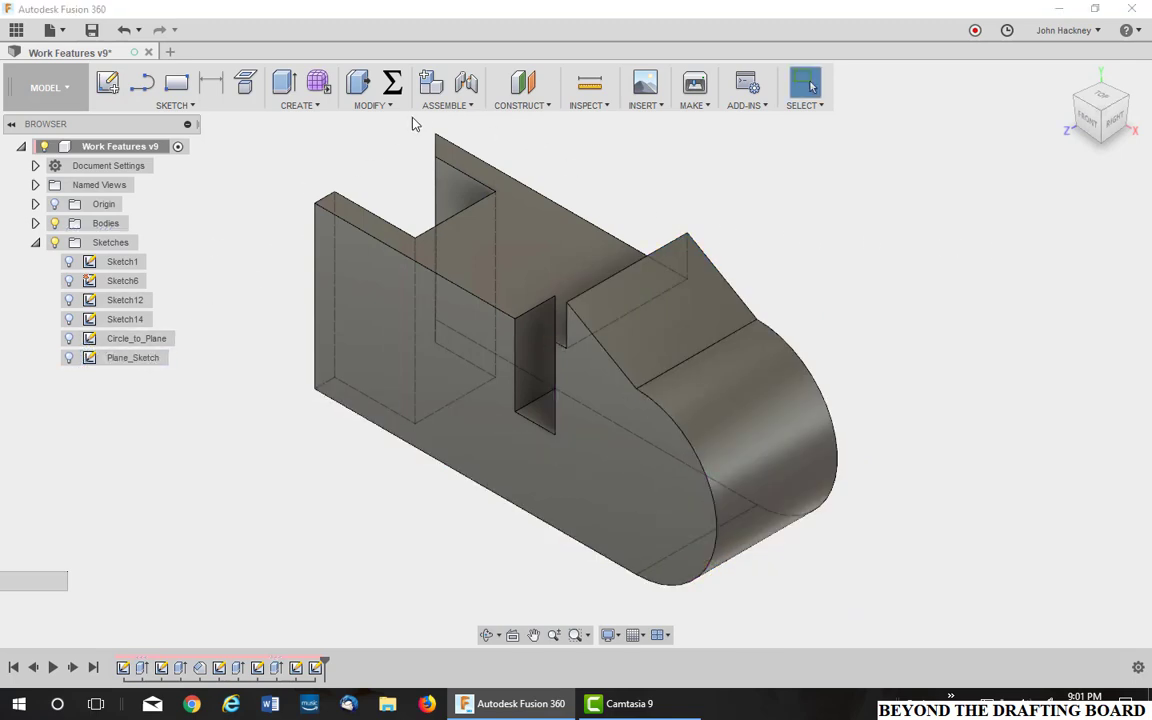
left_click(522, 106)
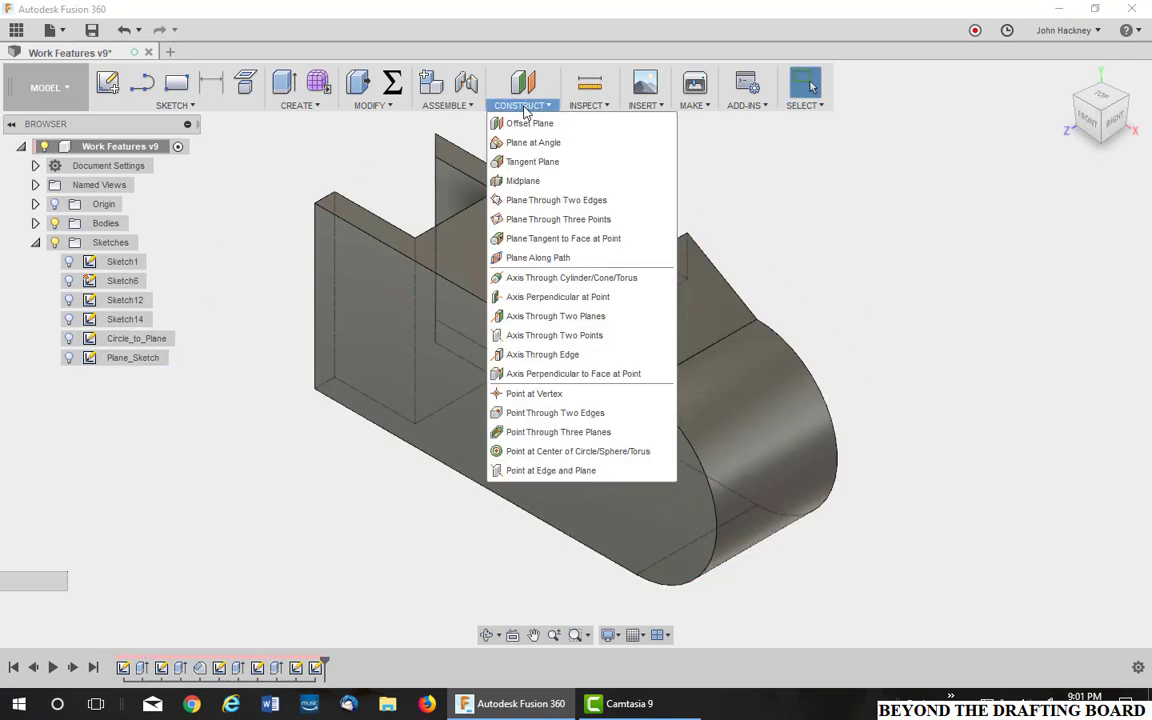
left_click(498, 181)
middle_click_drag(579, 186, 660, 249)
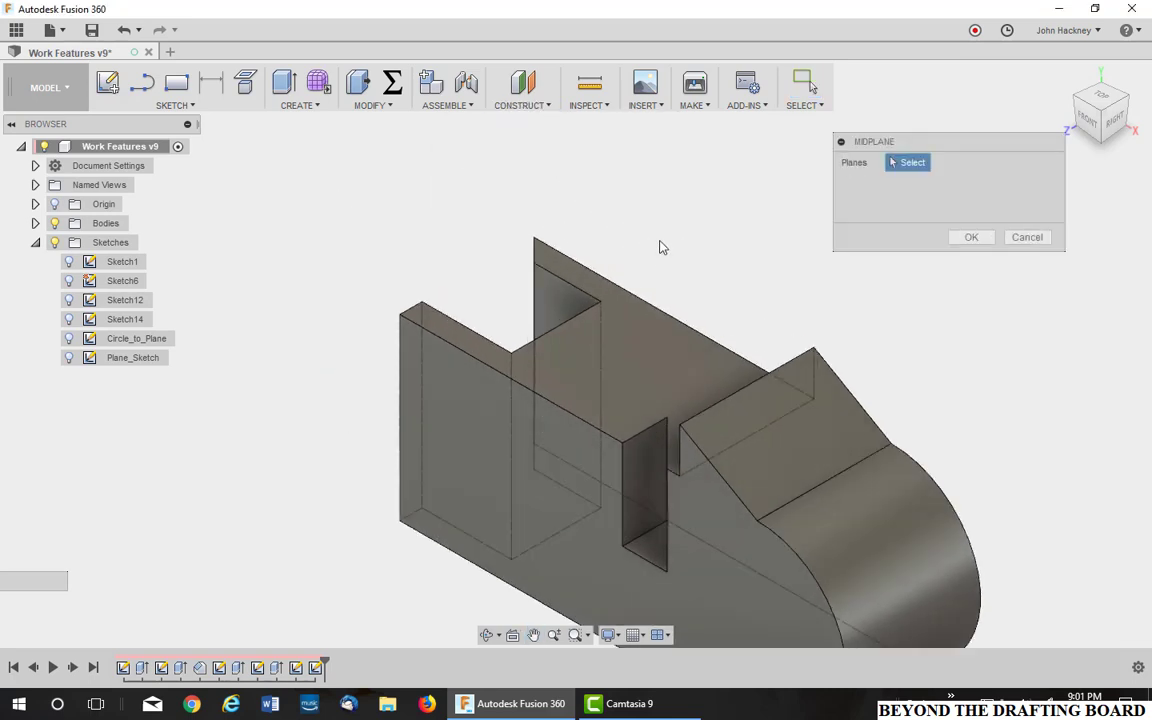
middle_click_drag(660, 247, 616, 169)
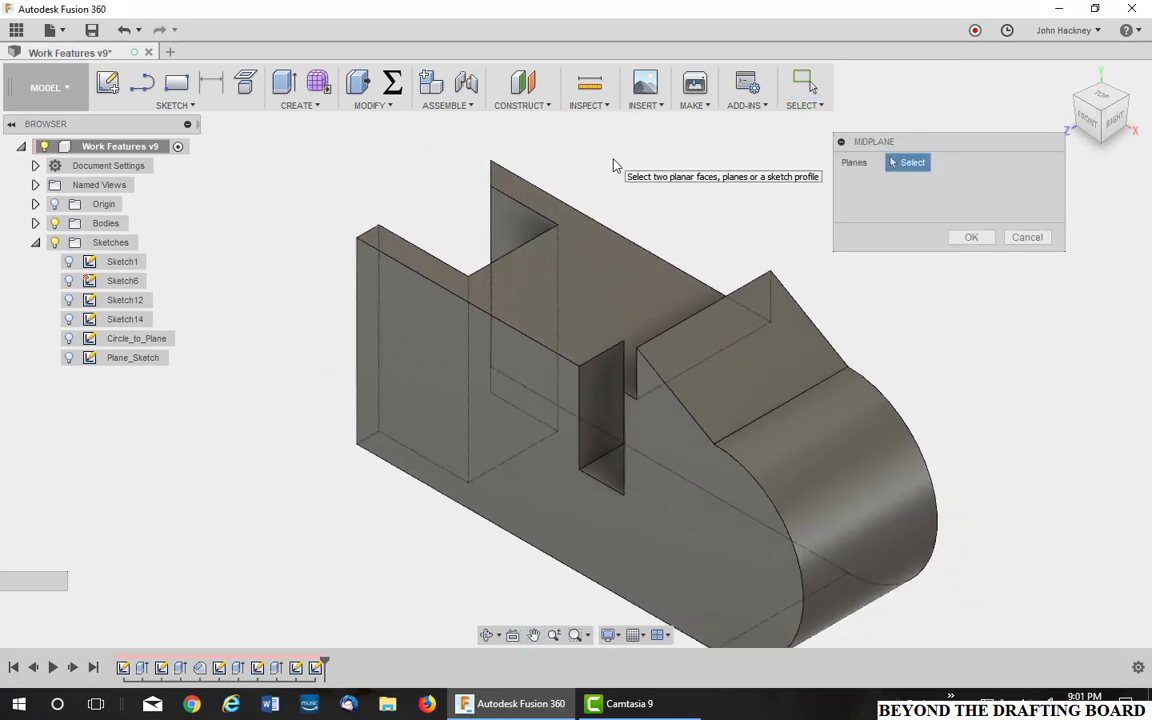
left_click(517, 230)
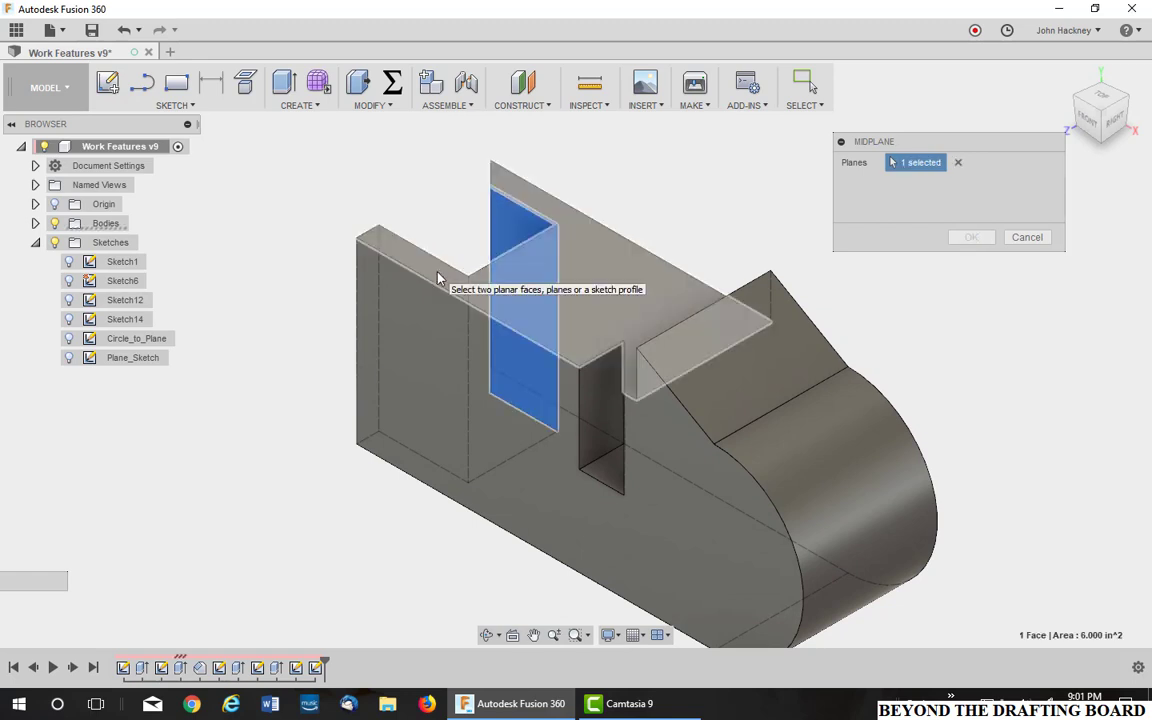
left_click(438, 278)
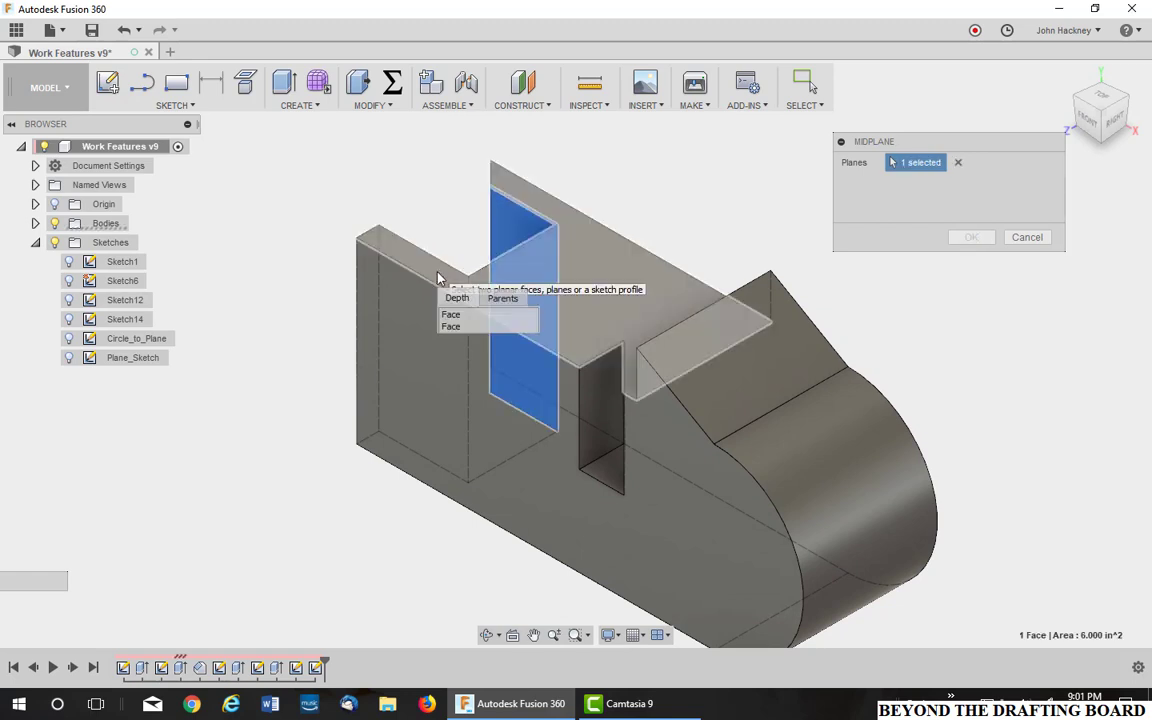
left_click(452, 326)
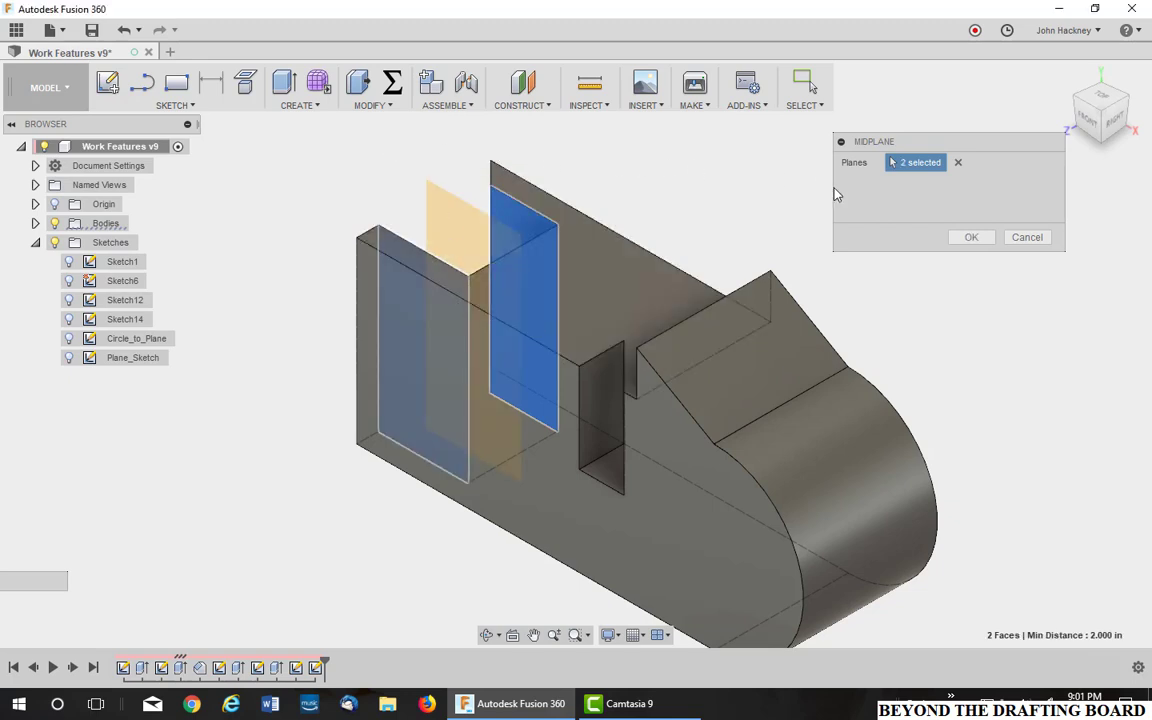
left_click(971, 238)
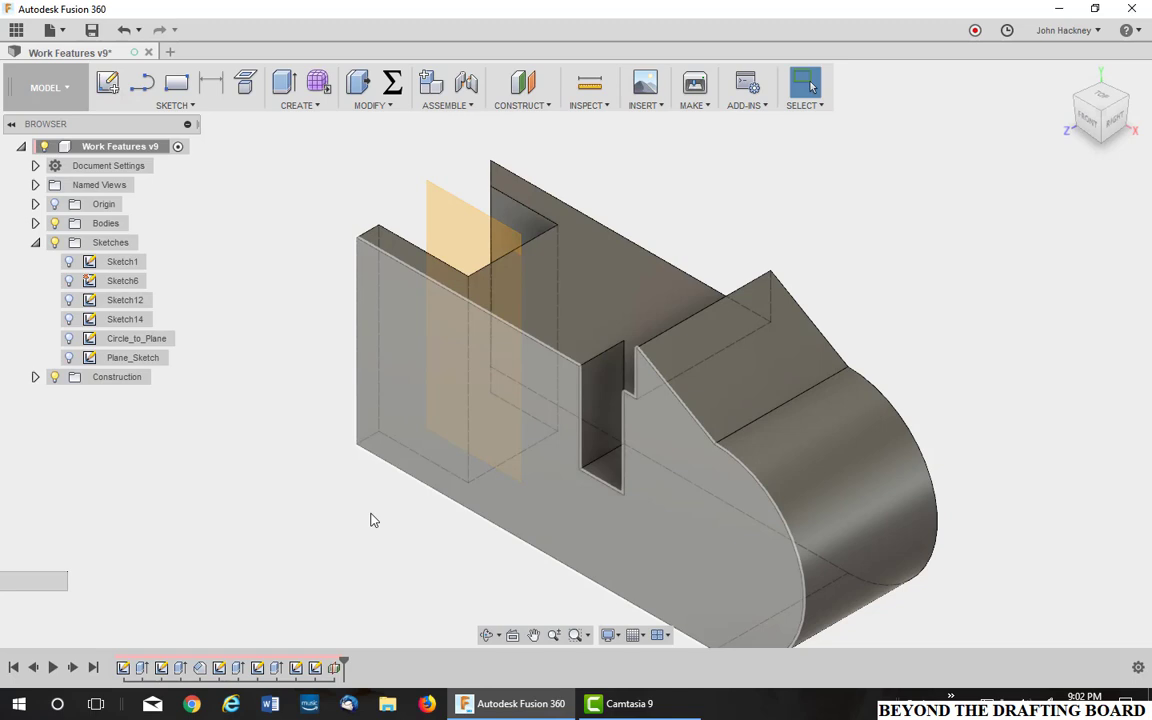
Delete the midplane, then preview and cancel a plane through the two parallel long edges.
right_click(333, 666)
left_click(362, 600)
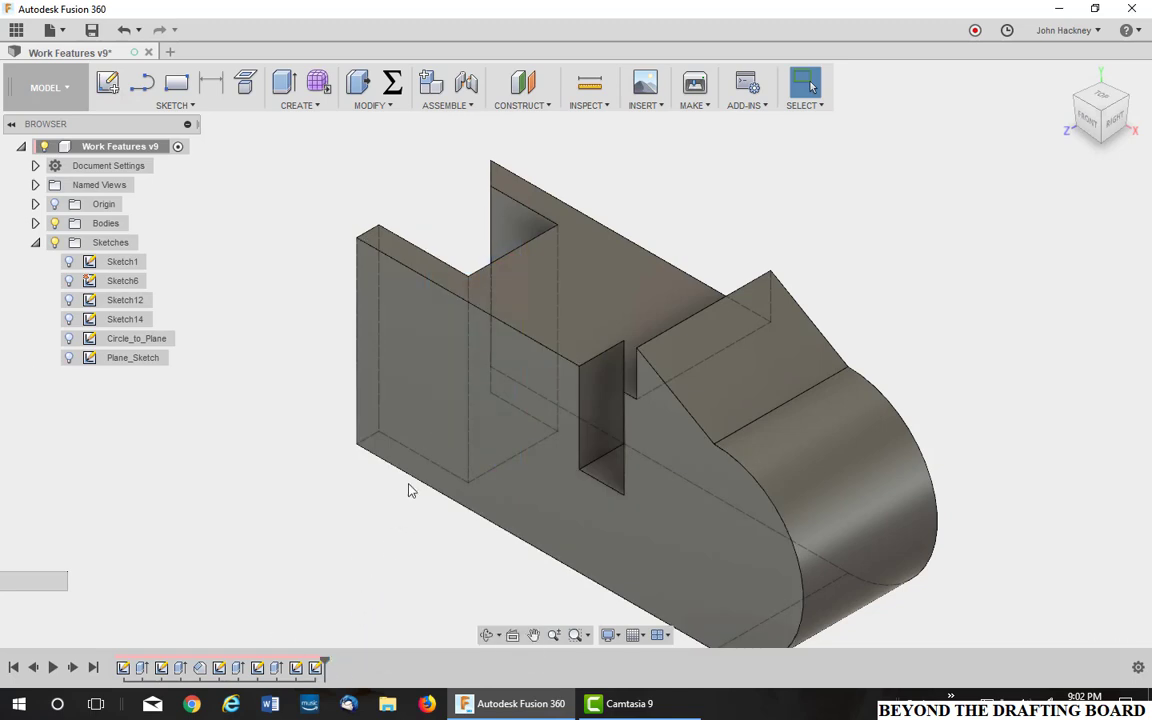
left_click(544, 105)
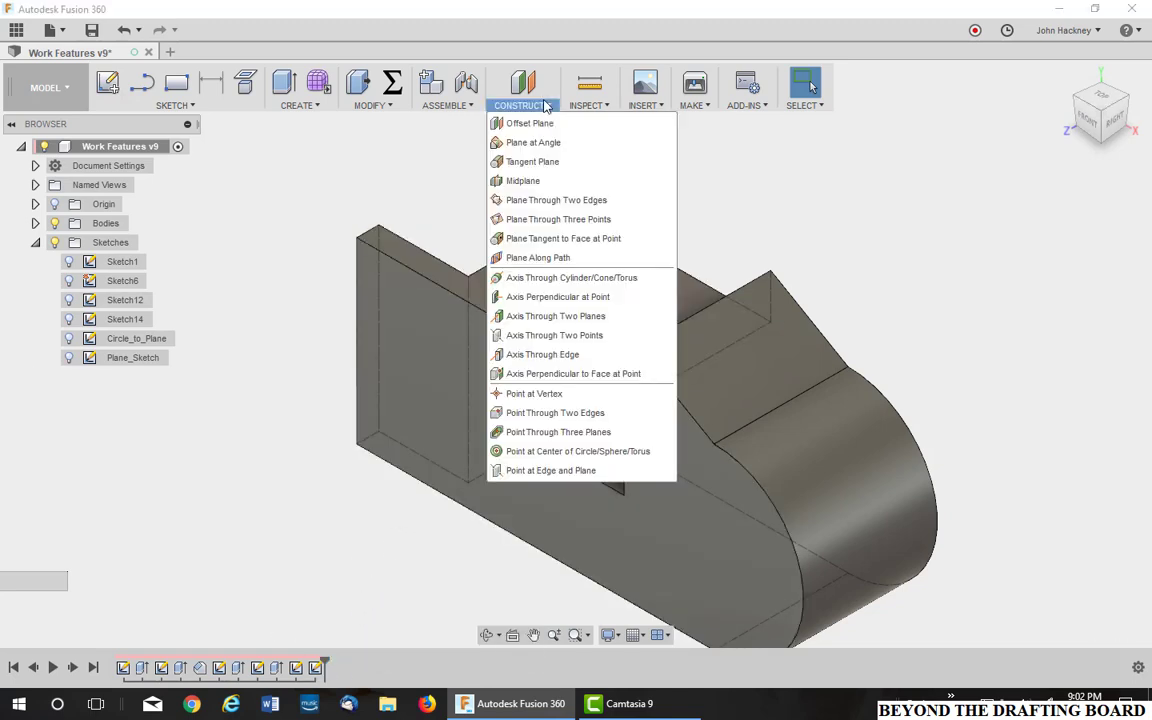
left_click(570, 200)
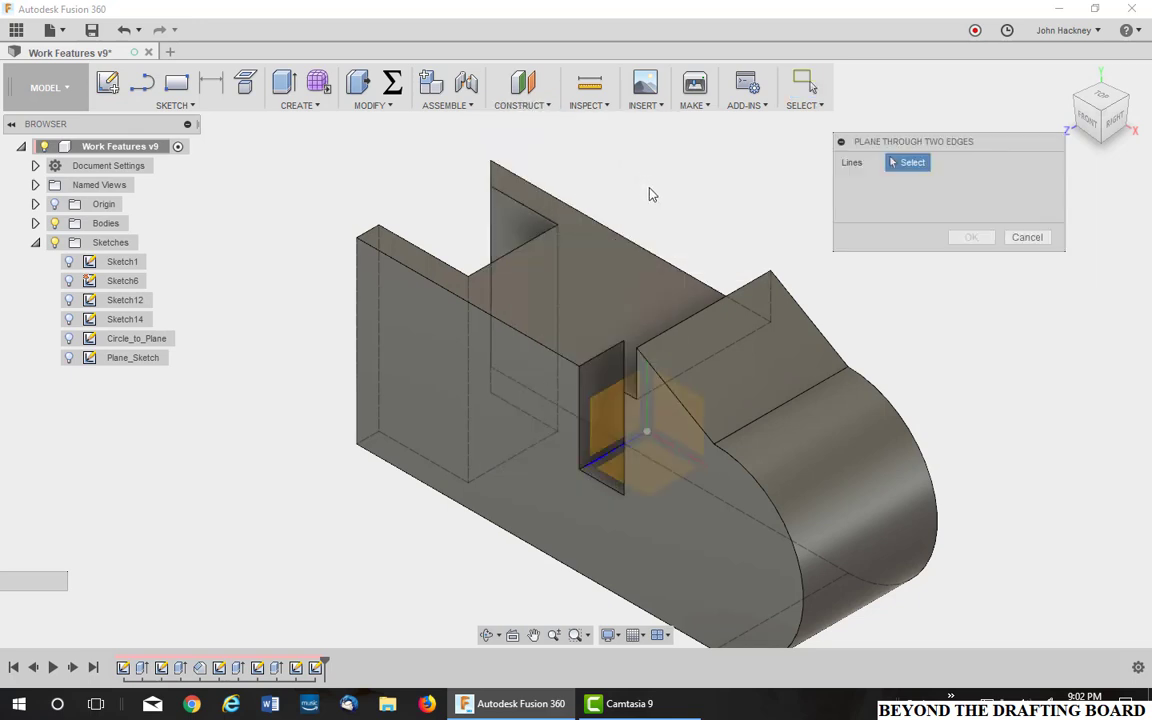
left_click(404, 267)
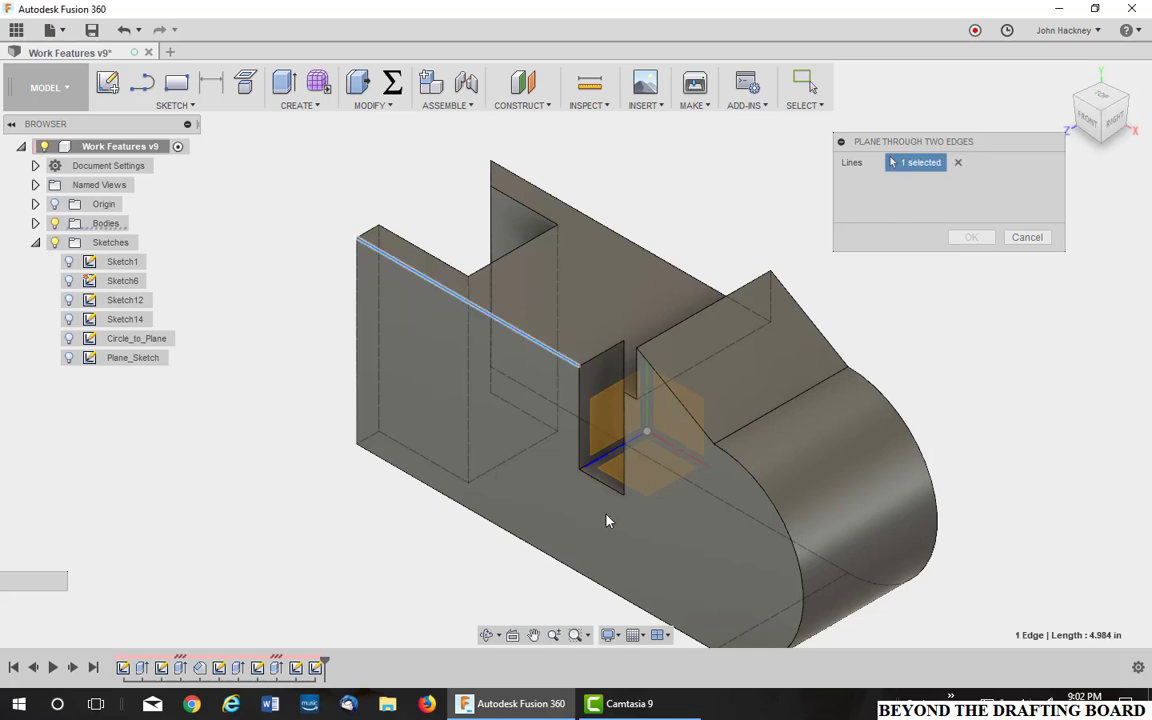
left_click(714, 500)
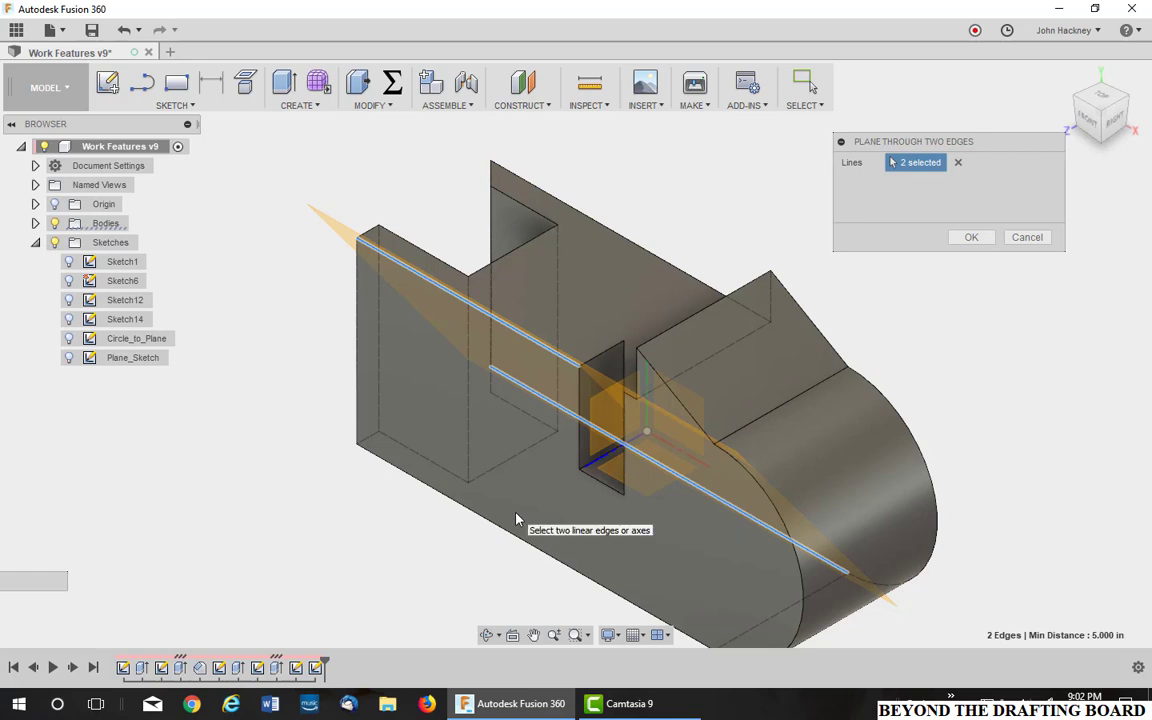
left_click(1027, 238)
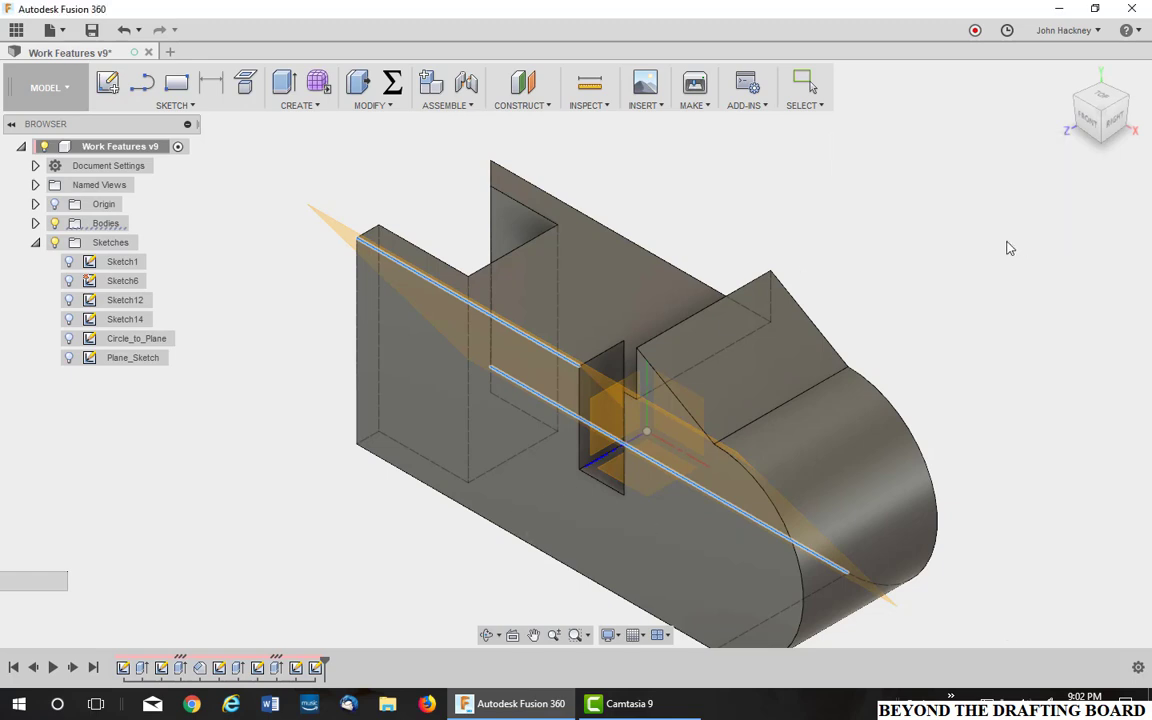
Show Plane_Sketch, preview a plane through a model edge and the sketch line, then hide it.
left_click(69, 357)
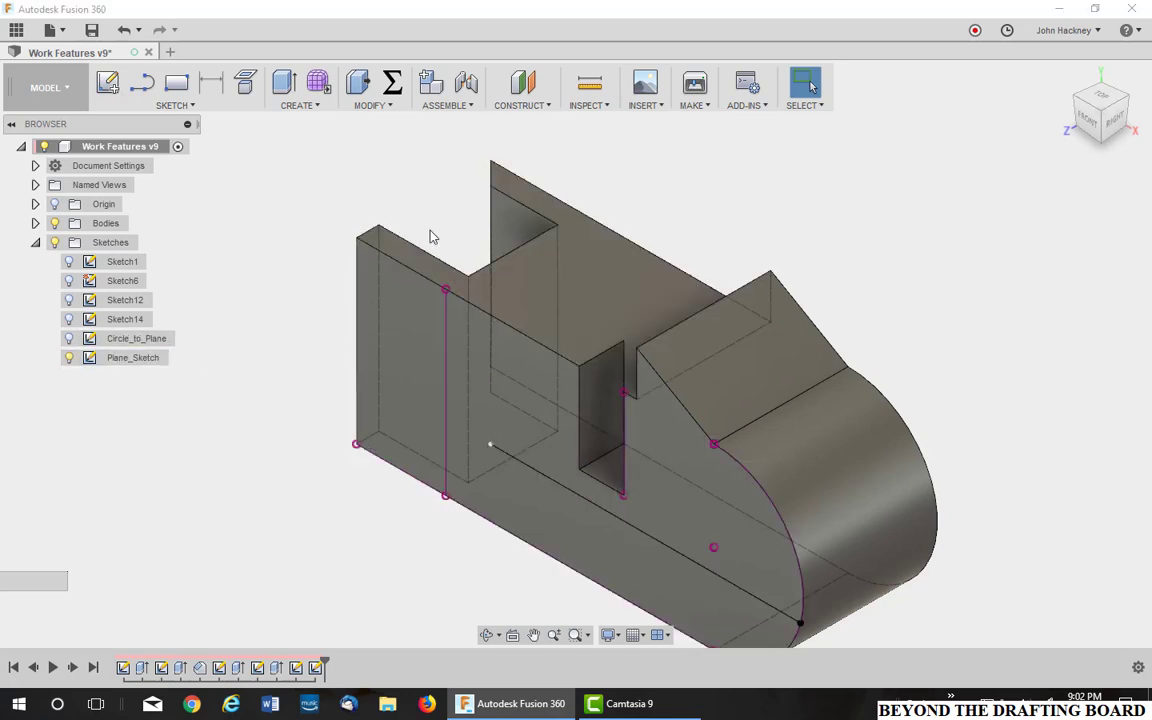
left_click(520, 105)
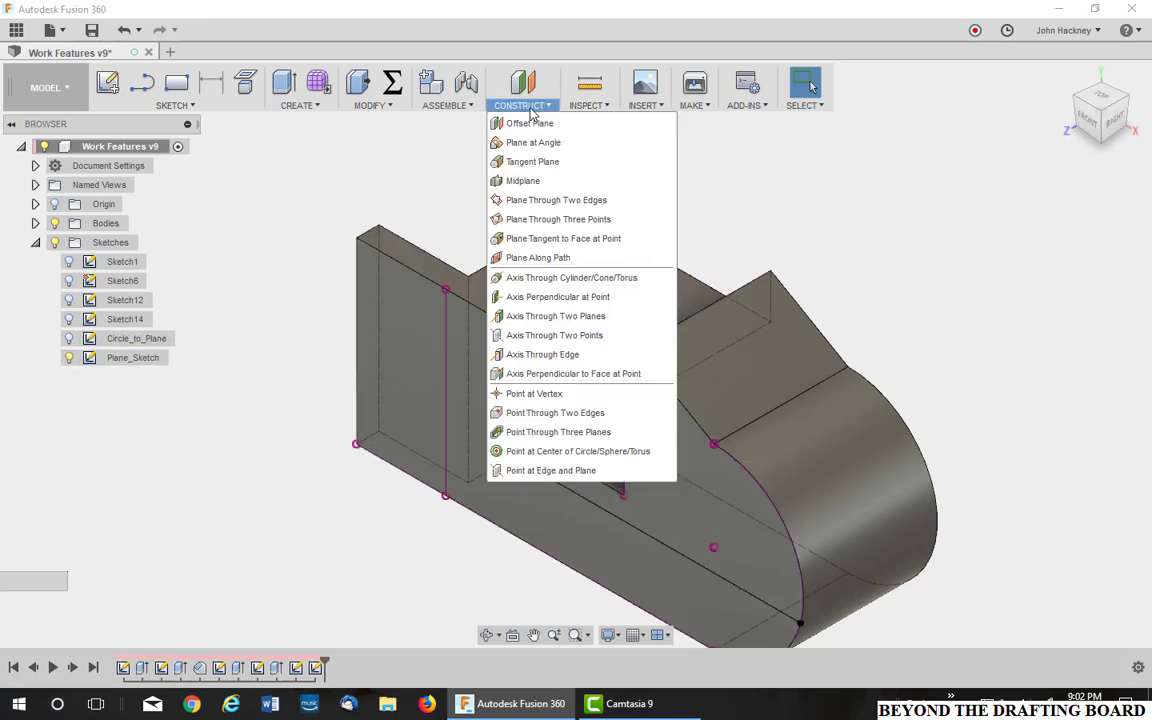
left_click(553, 205)
left_click(730, 506)
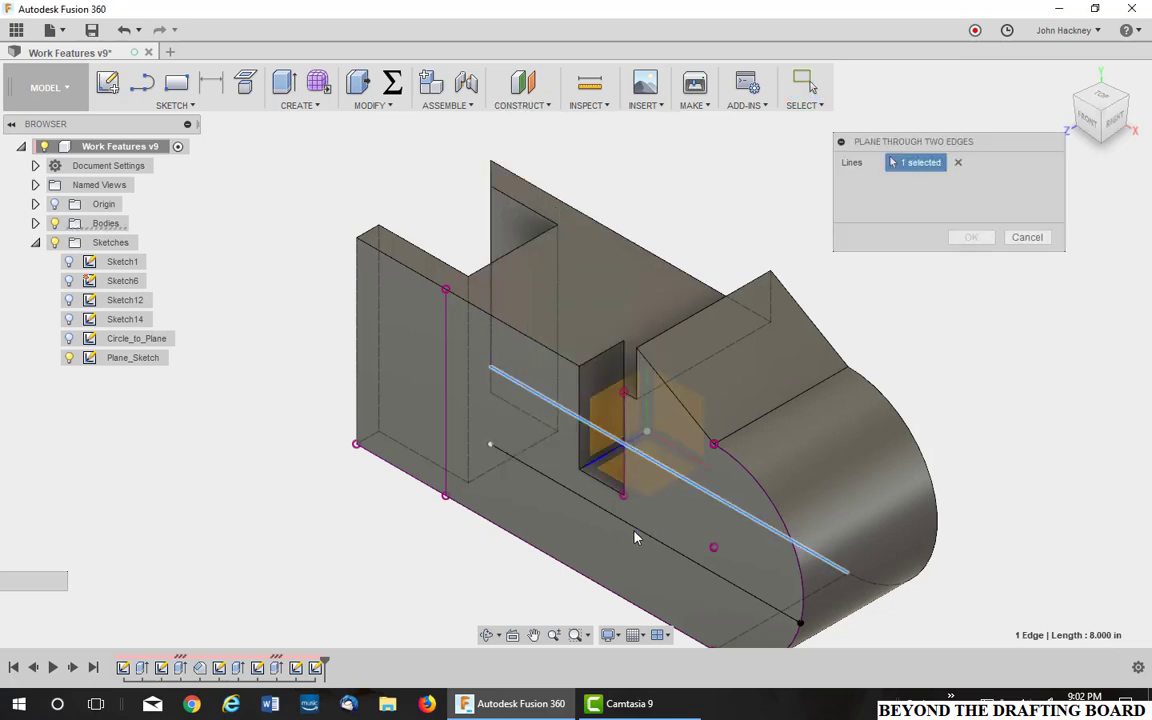
left_click(635, 533)
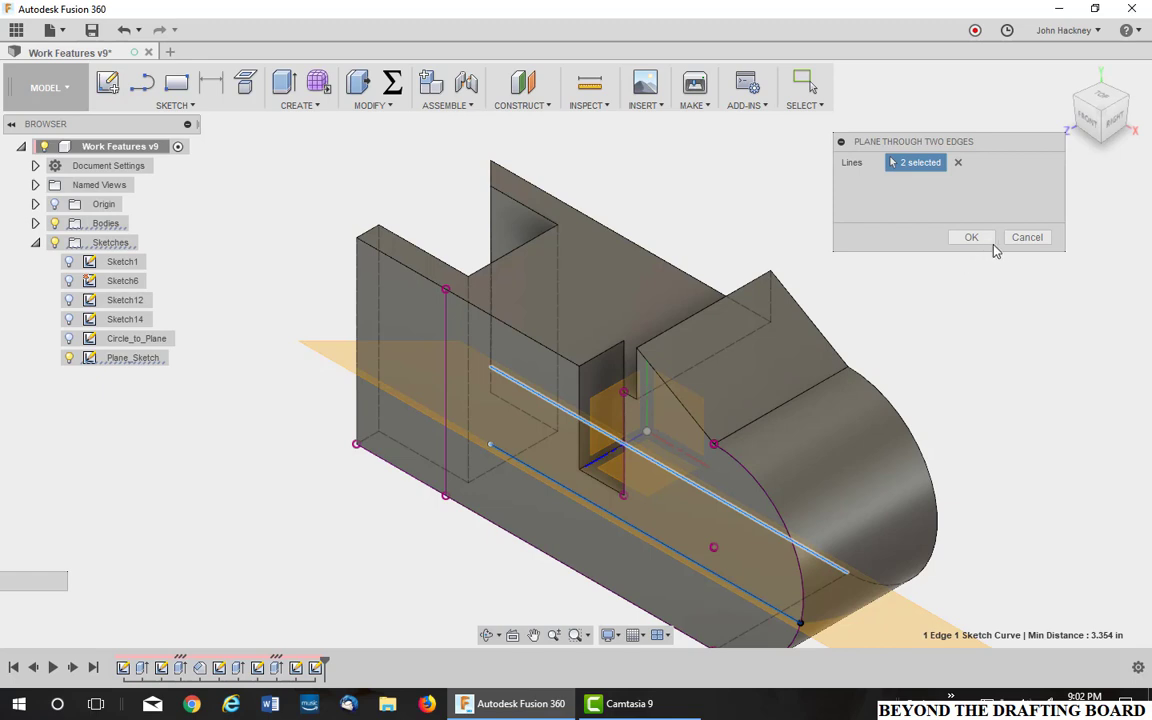
left_click(1027, 237)
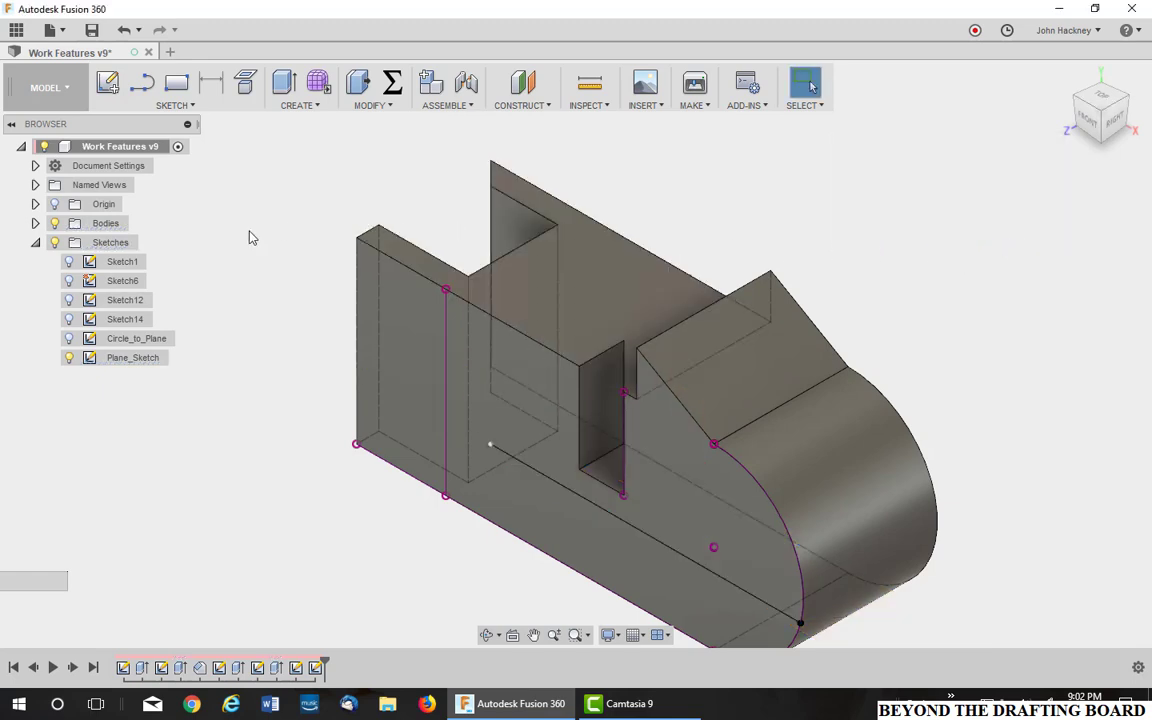
left_click(69, 357)
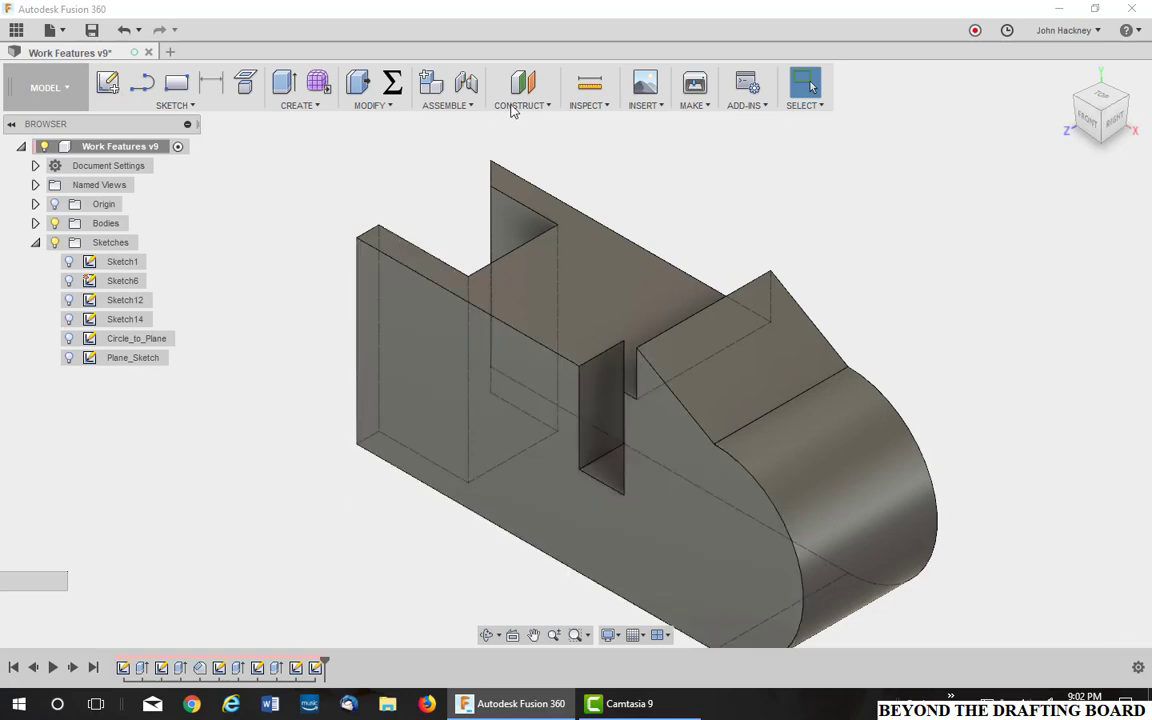
Create a plane through three corner vertices of the part and enlarge its displayed extent.
left_click(515, 106)
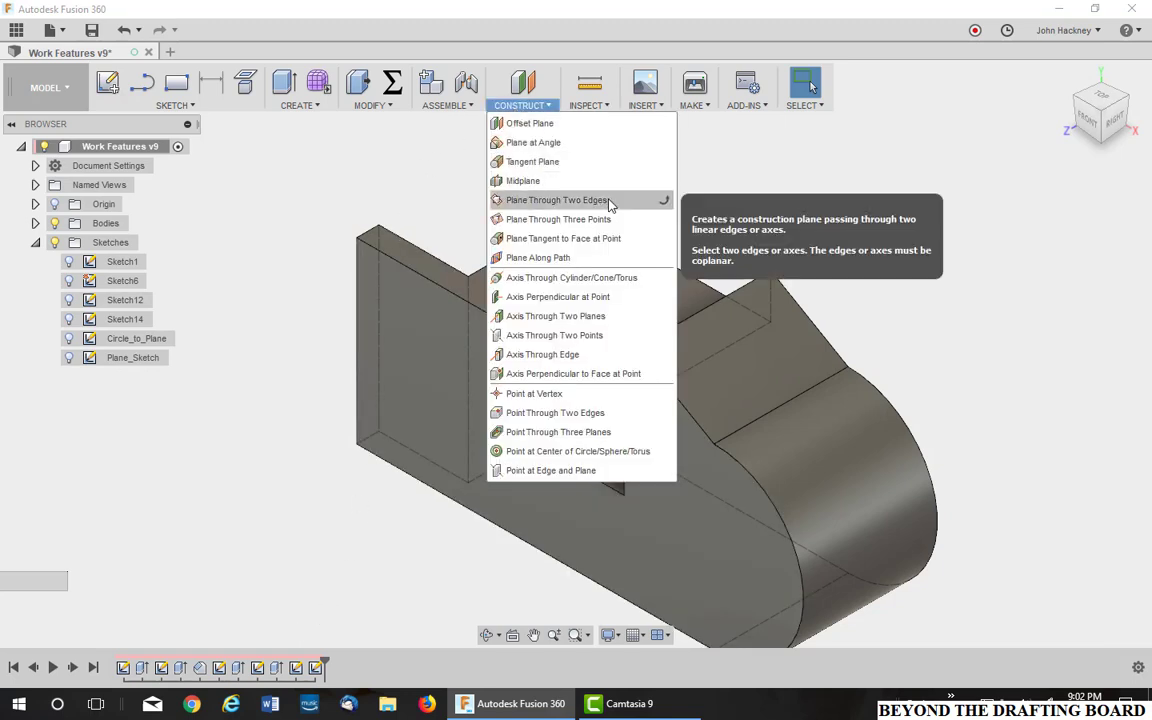
left_click(555, 220)
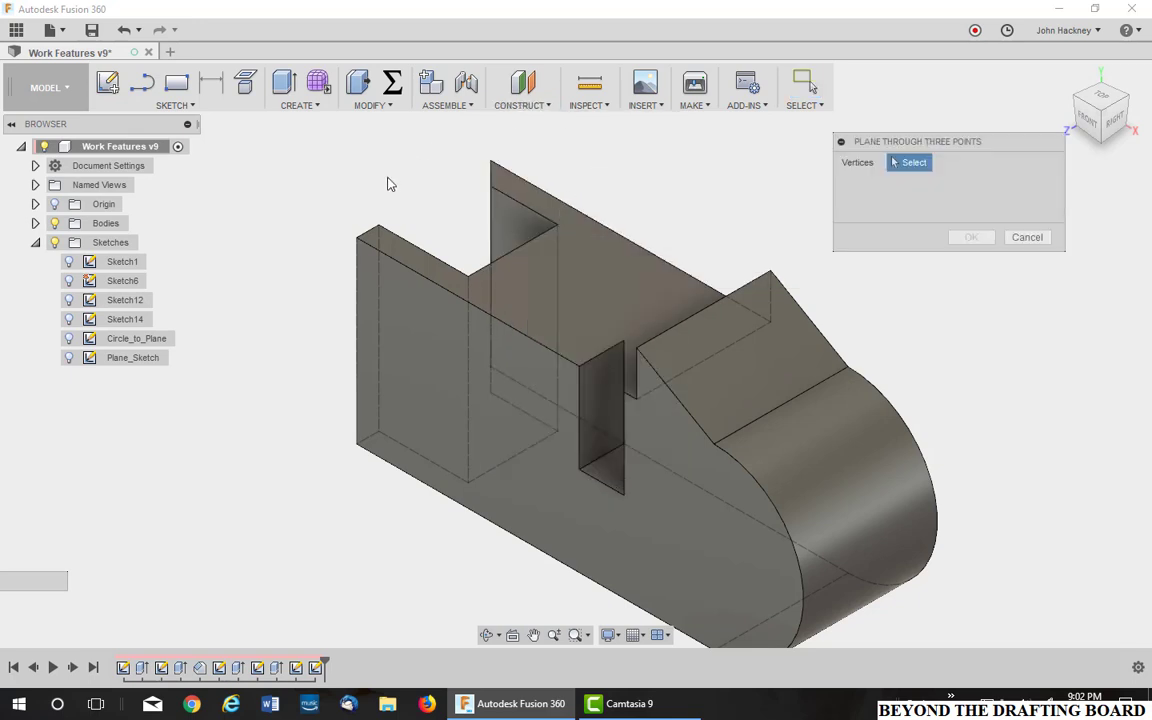
left_click(357, 238)
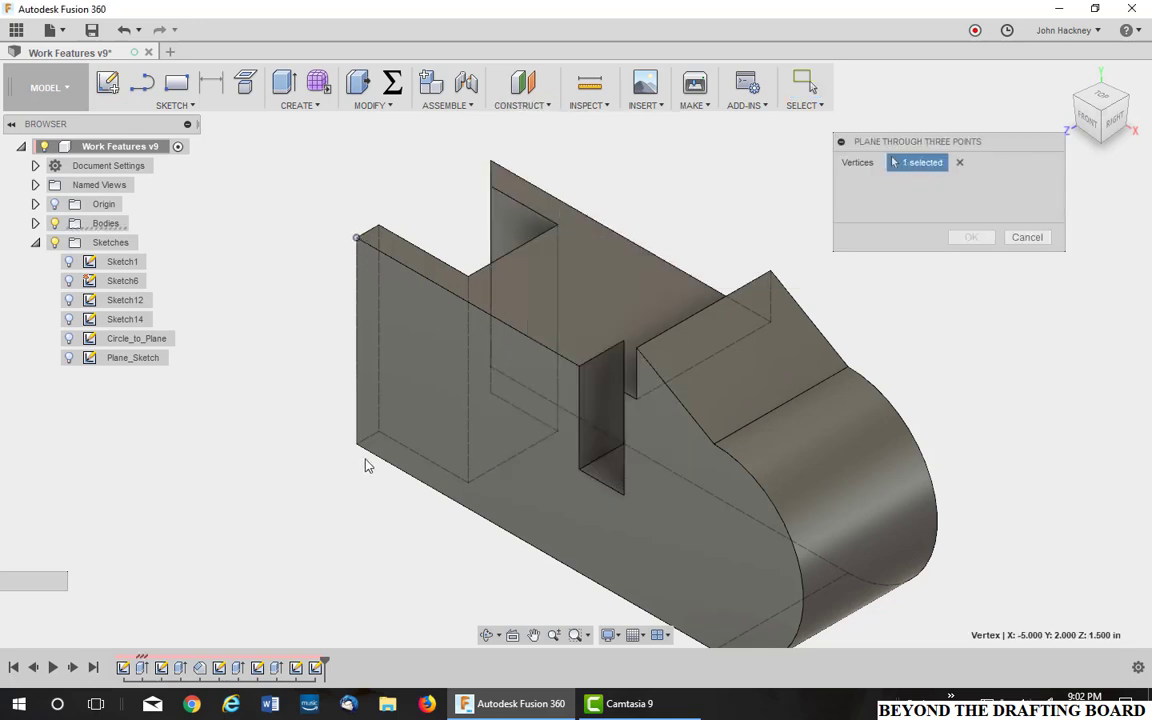
left_click(623, 495)
left_click(770, 272)
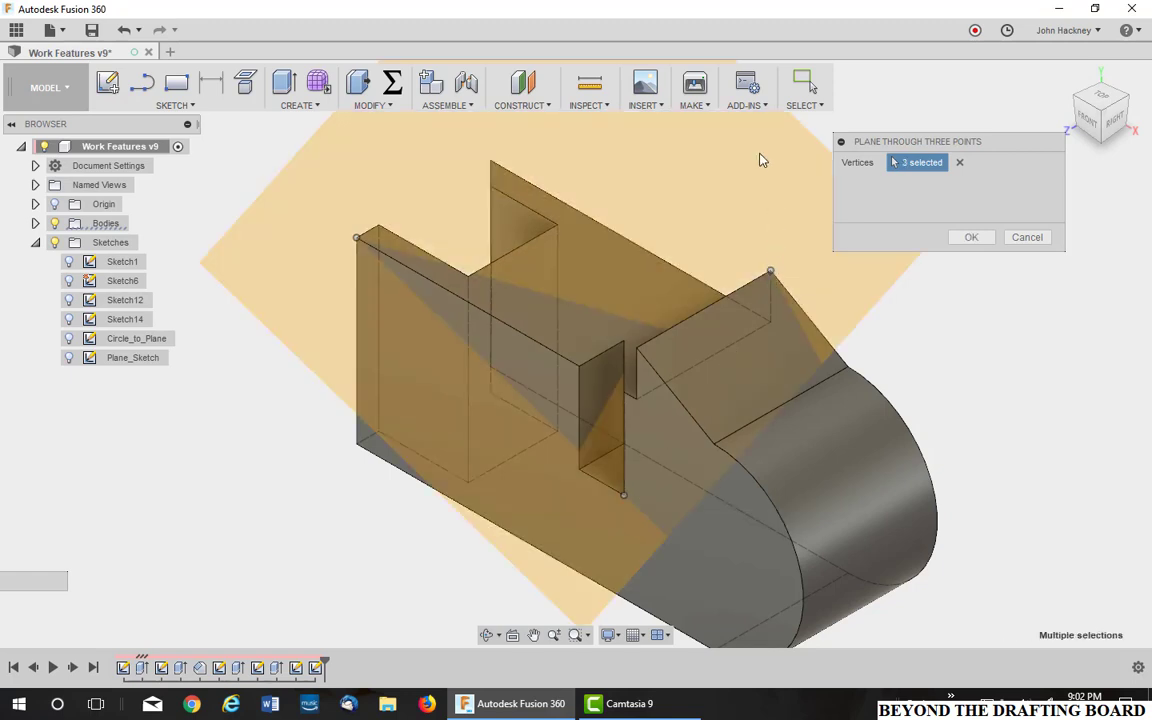
left_click(970, 238)
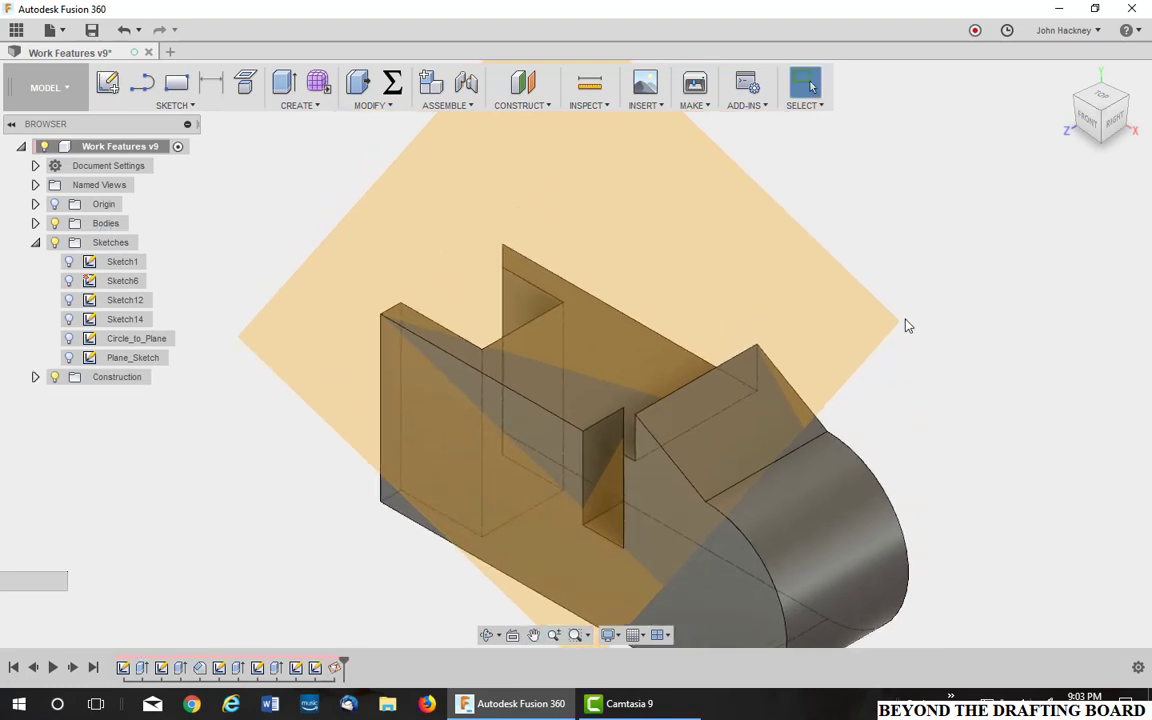
left_click_drag(900, 322, 884, 298)
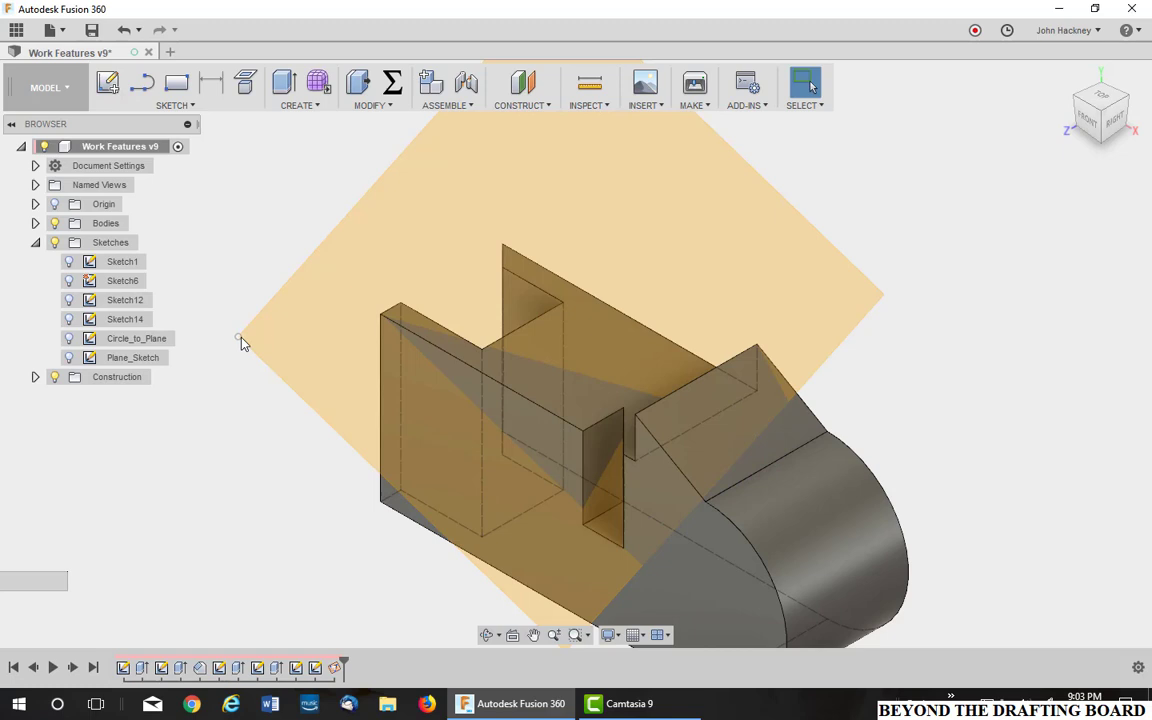
left_click_drag(244, 339, 267, 391)
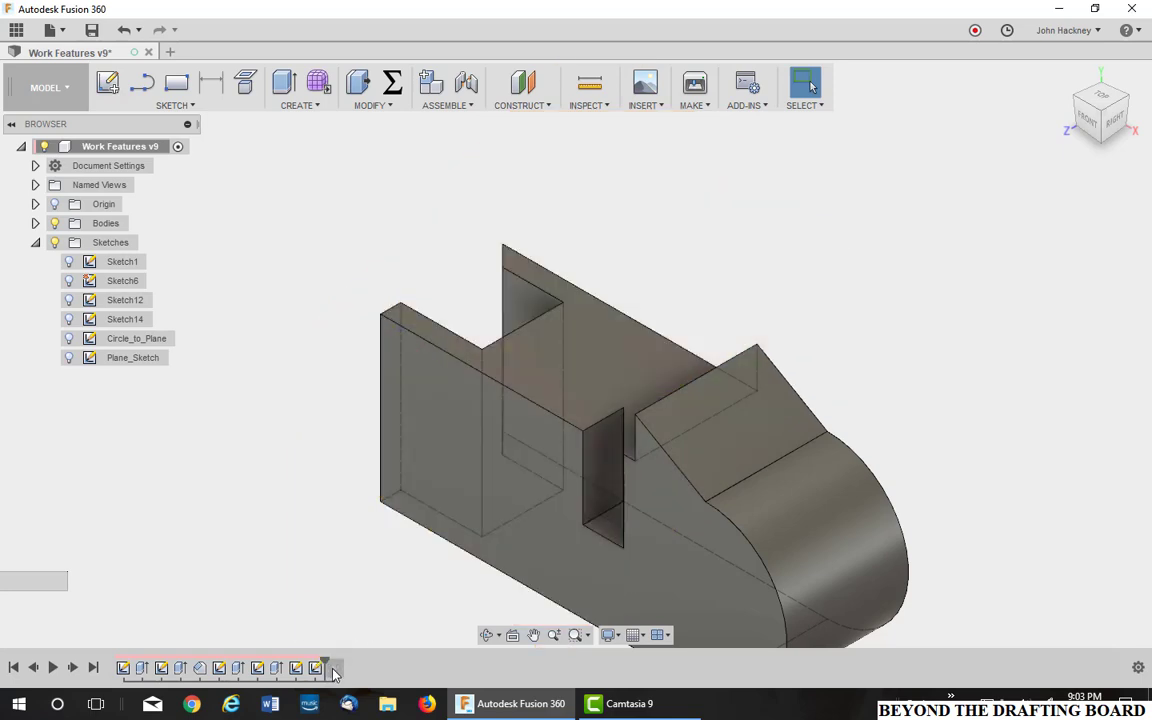
Delete the three-point plane and make Plane_Sketch visible again.
right_click(330, 667)
left_click(364, 600)
left_click(520, 105)
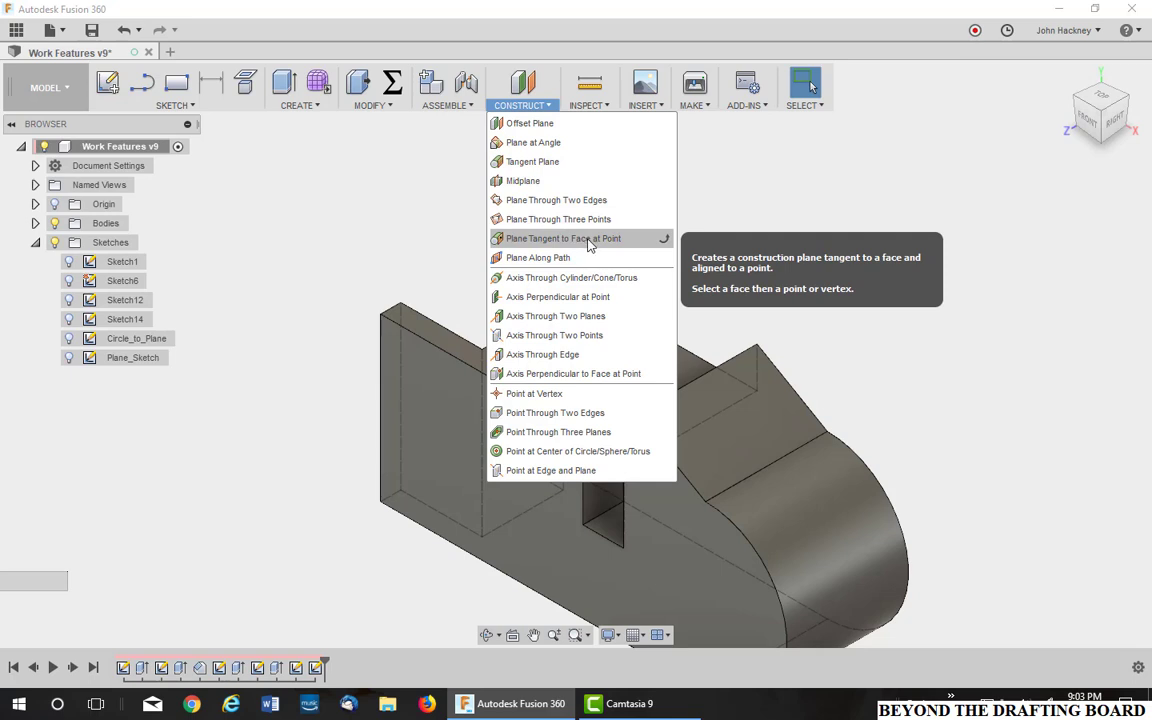
left_click(67, 359)
middle_click_drag(283, 334, 275, 154)
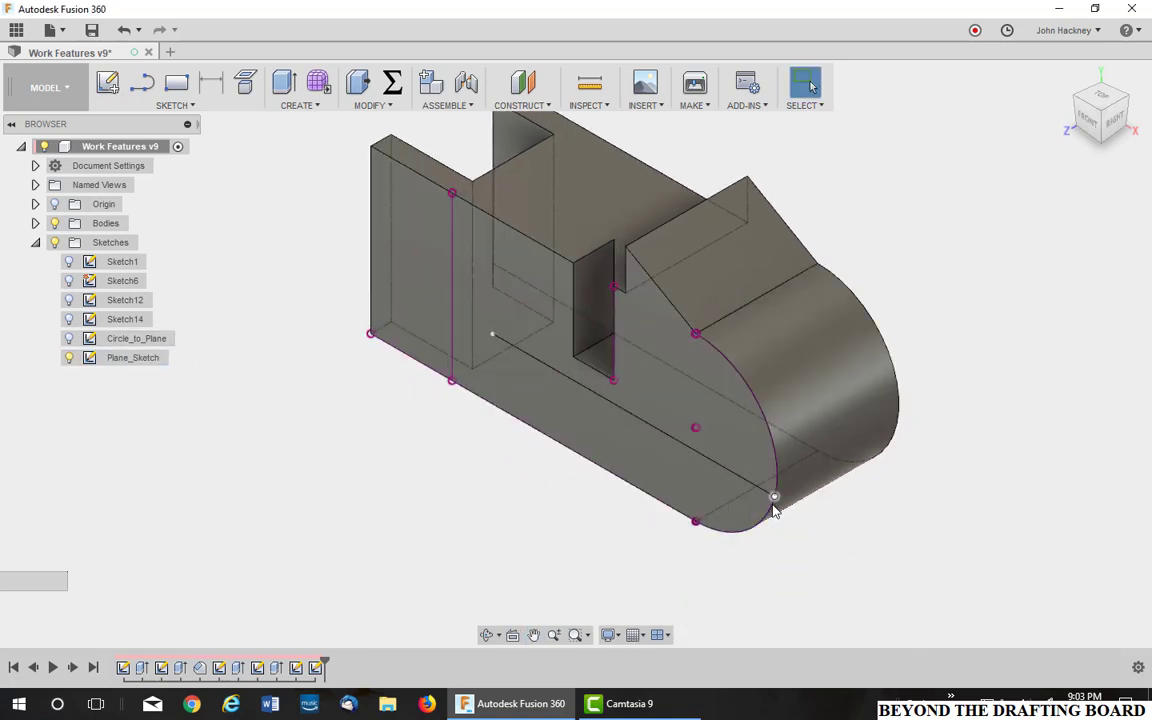
Create a plane tangent to the rounded end face at an edge point, then delete it.
left_click(530, 105)
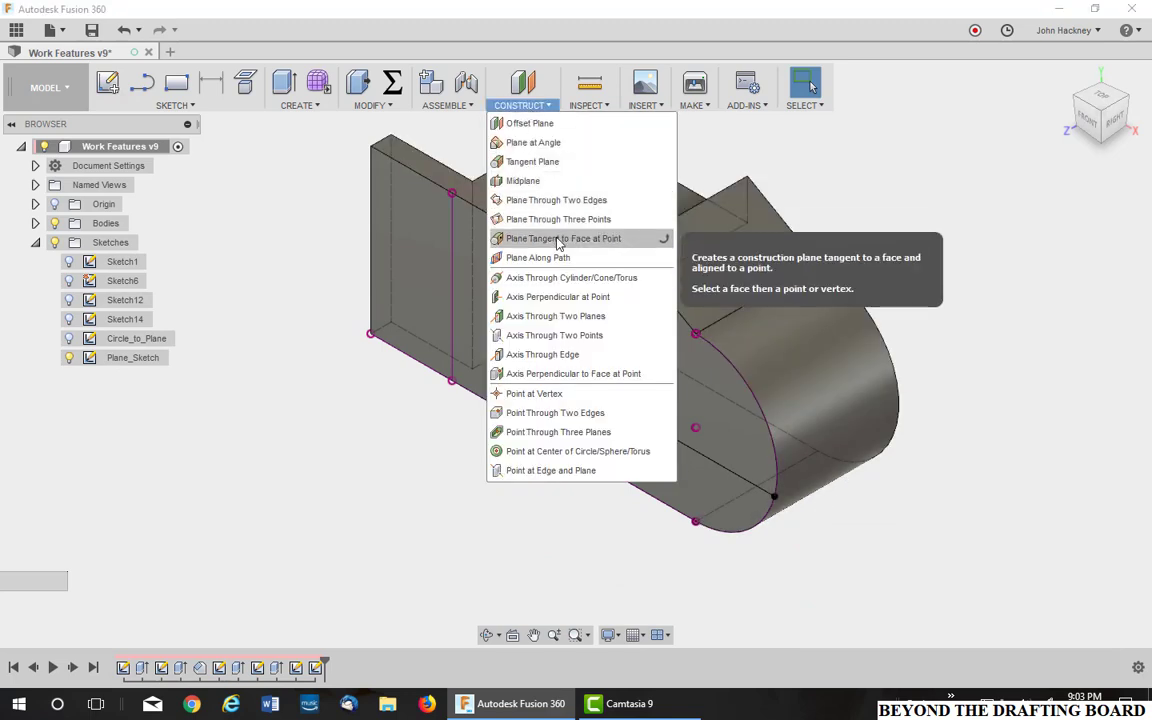
left_click(558, 244)
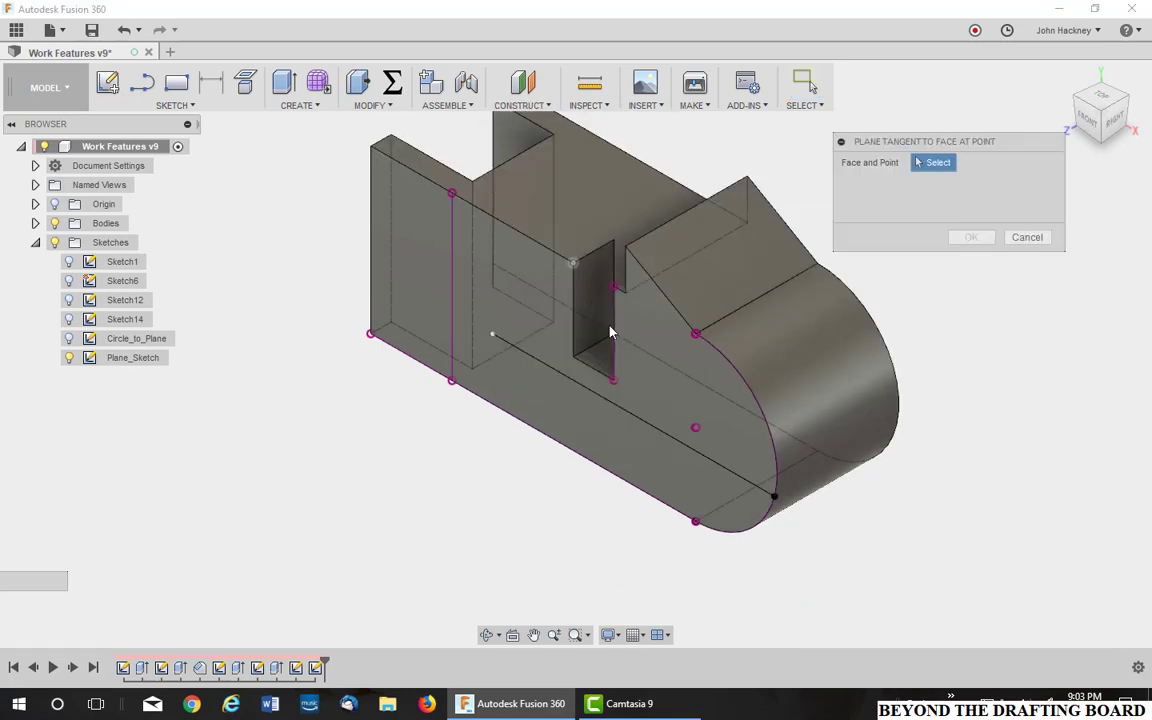
left_click(815, 430)
left_click(775, 498)
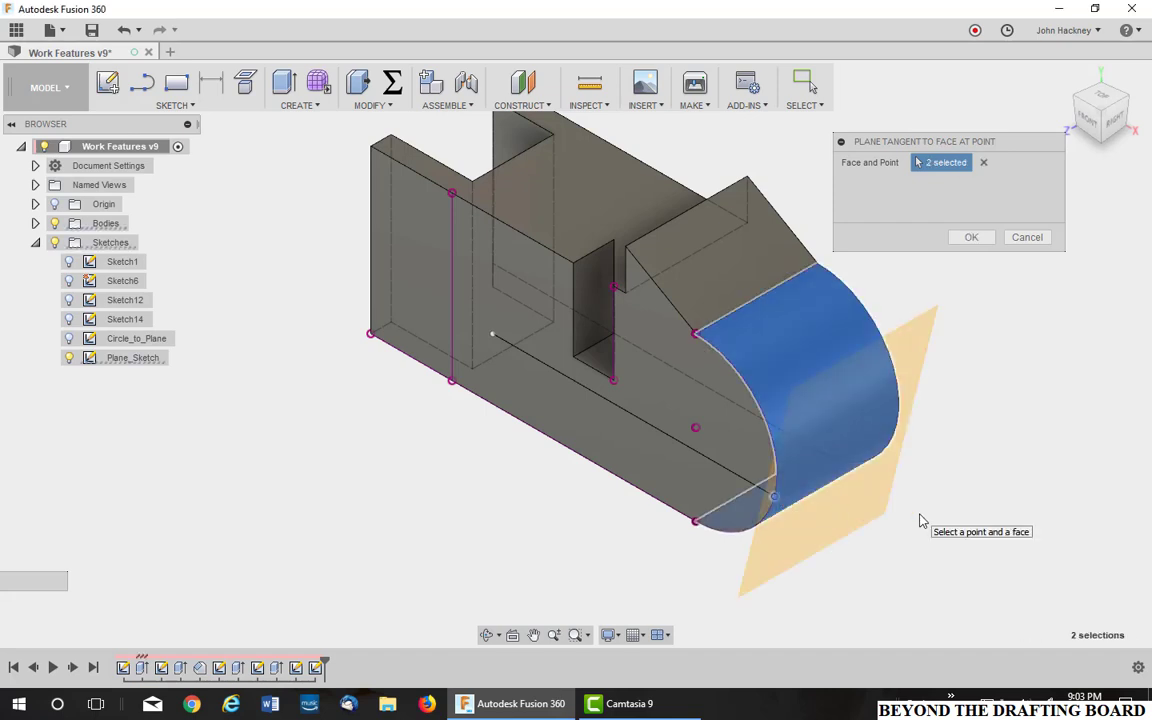
left_click(971, 237)
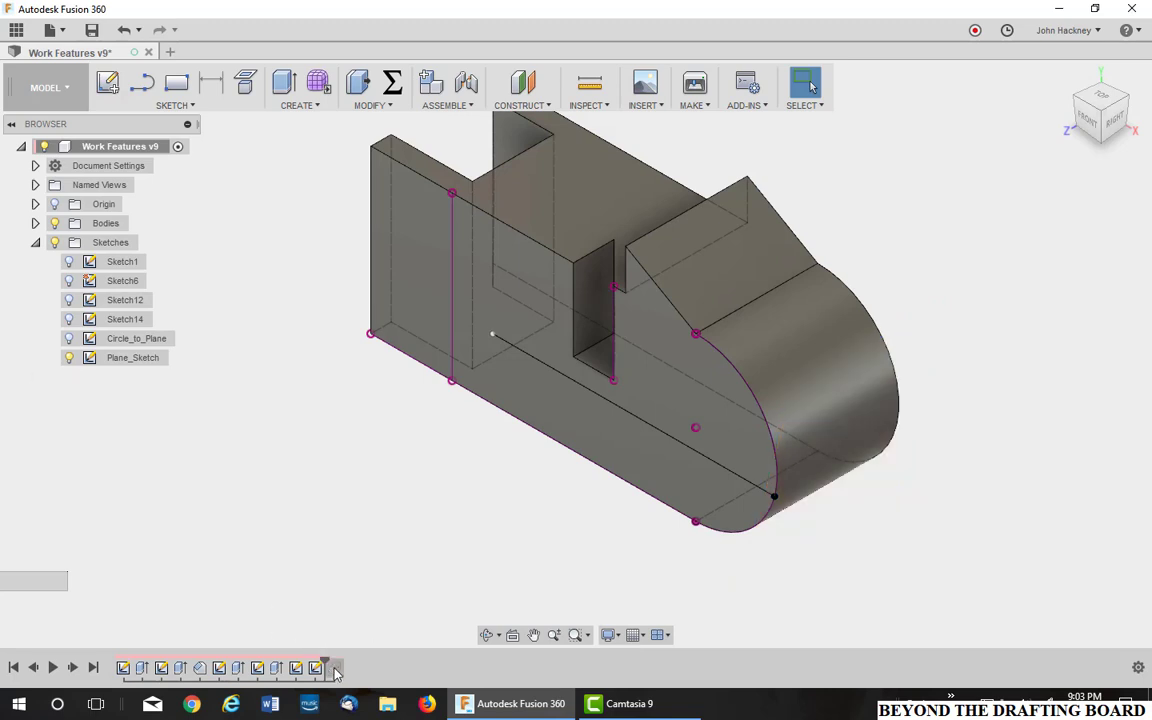
right_click(331, 667)
left_click(380, 621)
Hide Plane_Sketch, then preview a plane along the top edge at 0.224 and cancel it.
left_click(538, 106)
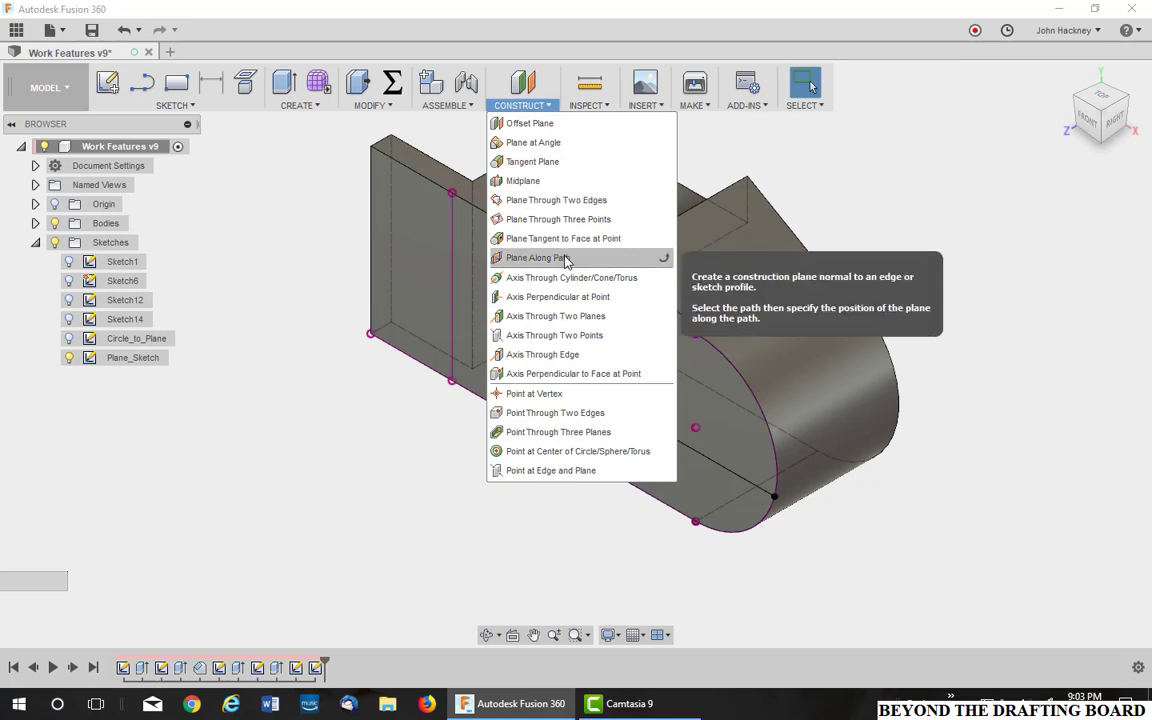
left_click(69, 357)
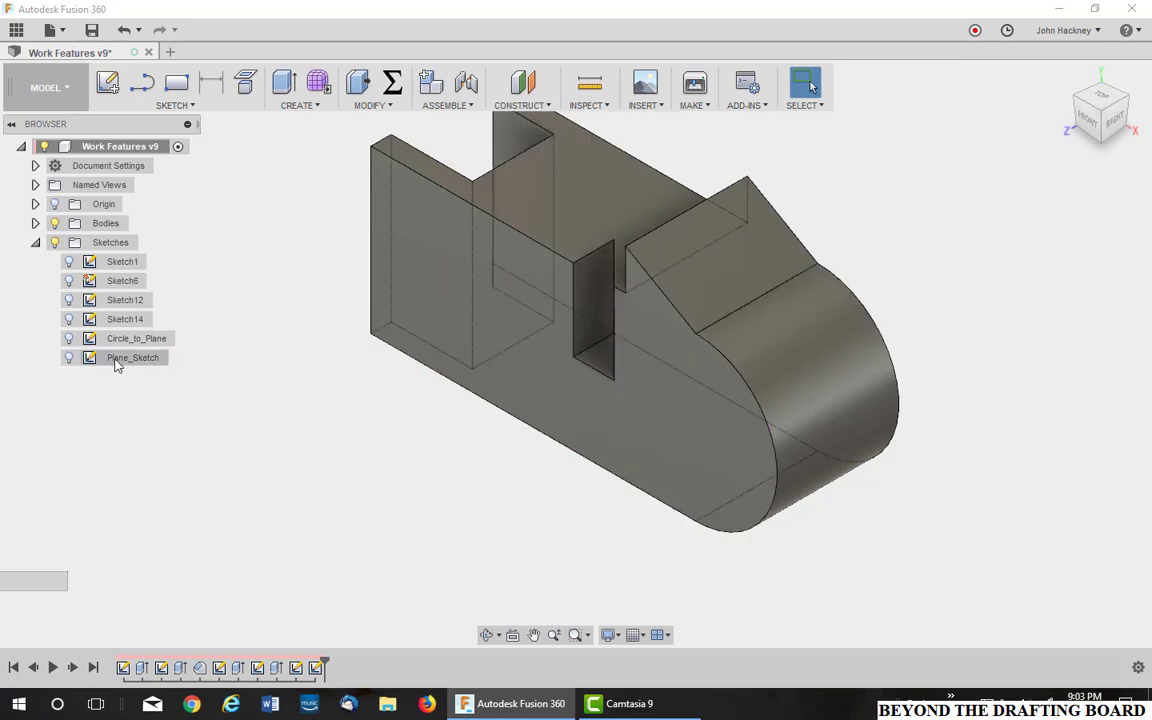
left_click(538, 106)
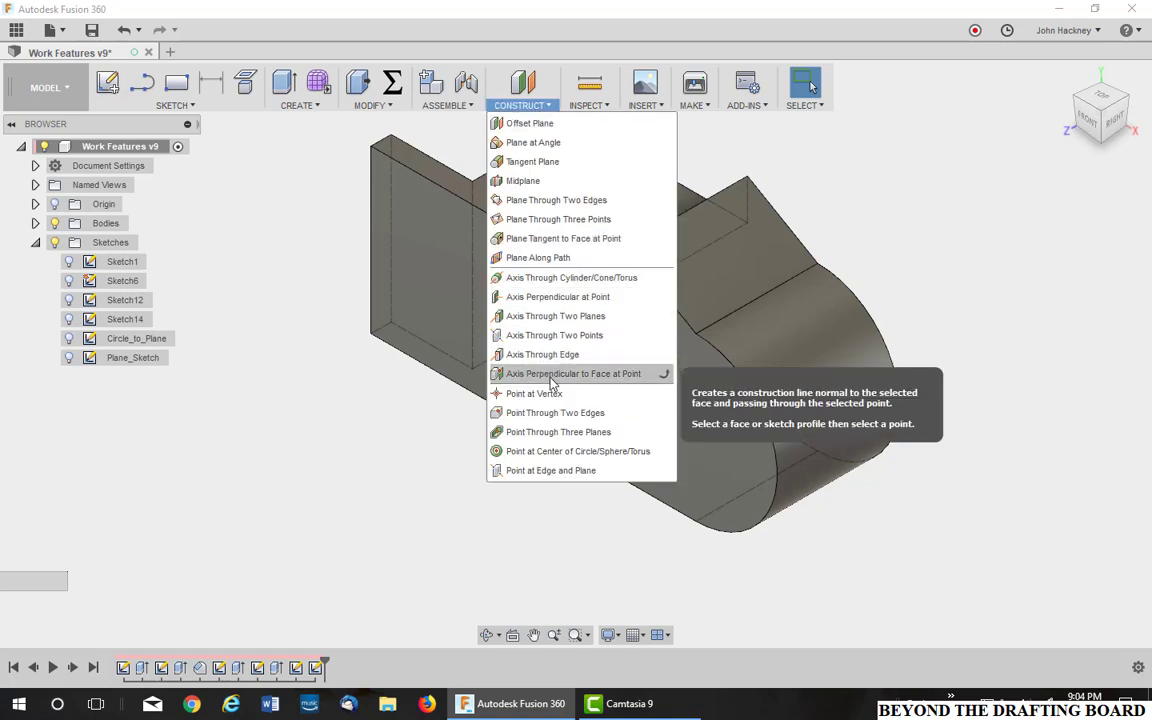
left_click(535, 257)
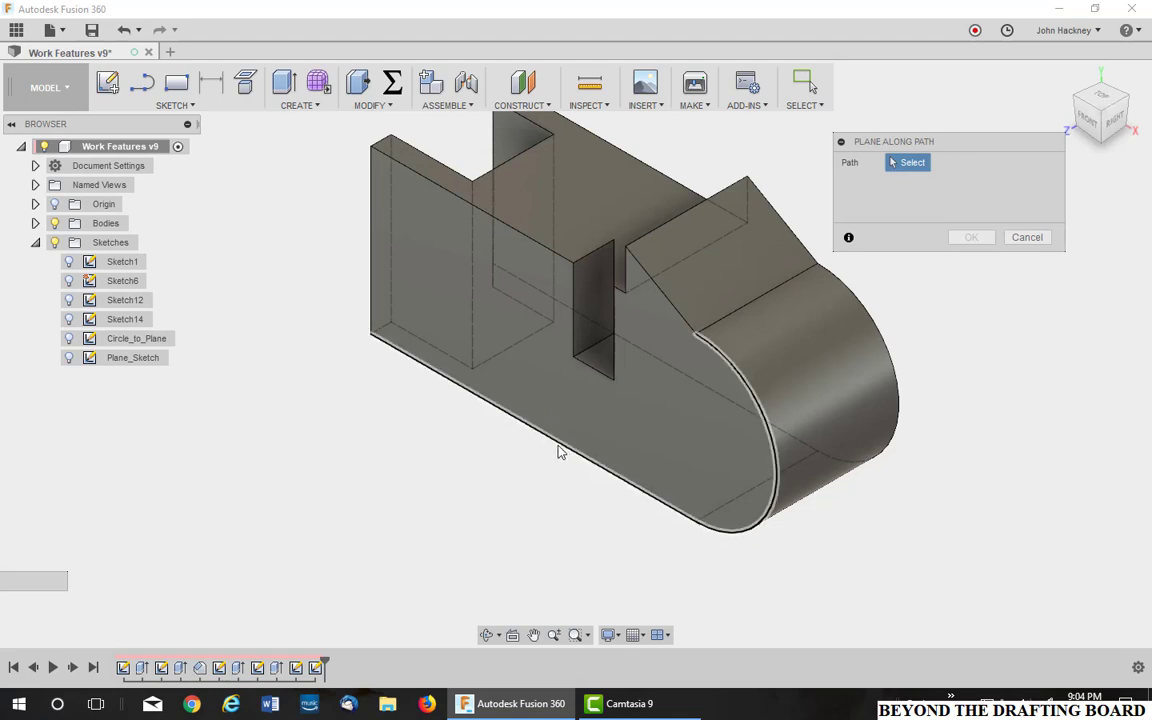
left_click(532, 239)
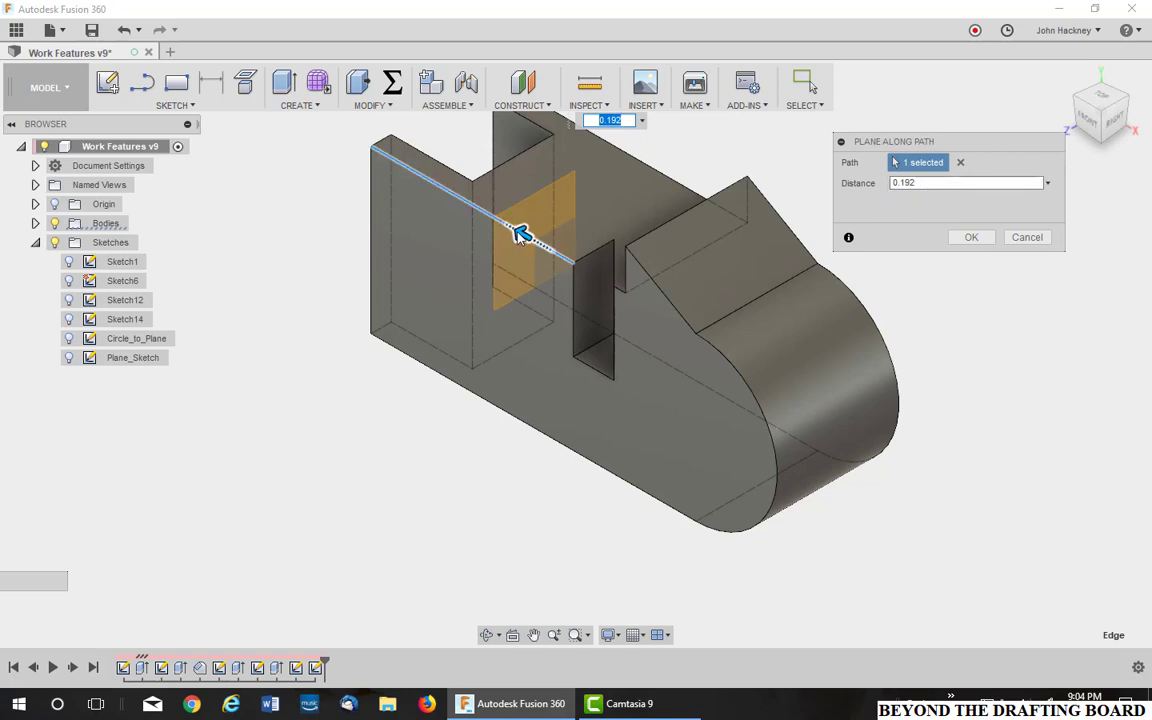
mouse_move(518, 233)
left_mouse_down()
mouse_move(351, 168)
mouse_move(470, 205)
mouse_move(606, 278)
mouse_move(421, 190)
mouse_move(458, 195)
mouse_move(516, 235)
mouse_move(452, 188)
mouse_move(540, 252)
mouse_move(455, 182)
mouse_move(473, 184)
mouse_move(511, 233)
left_mouse_up()
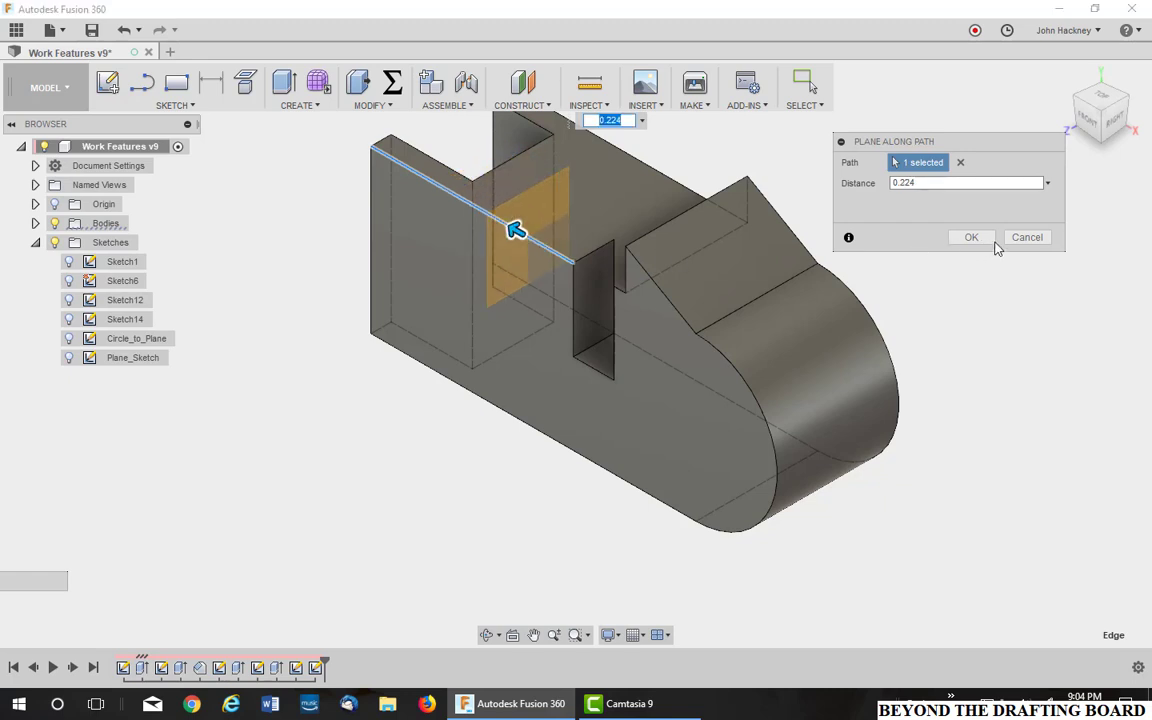
left_click(1025, 237)
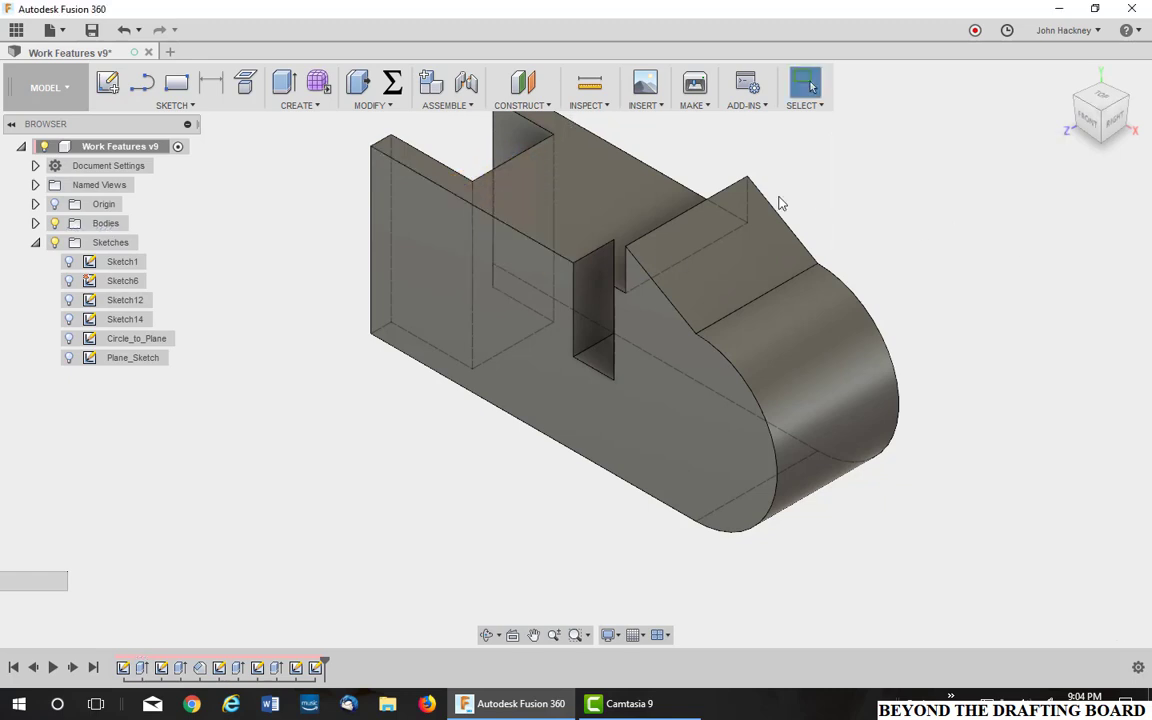
left_click(522, 95)
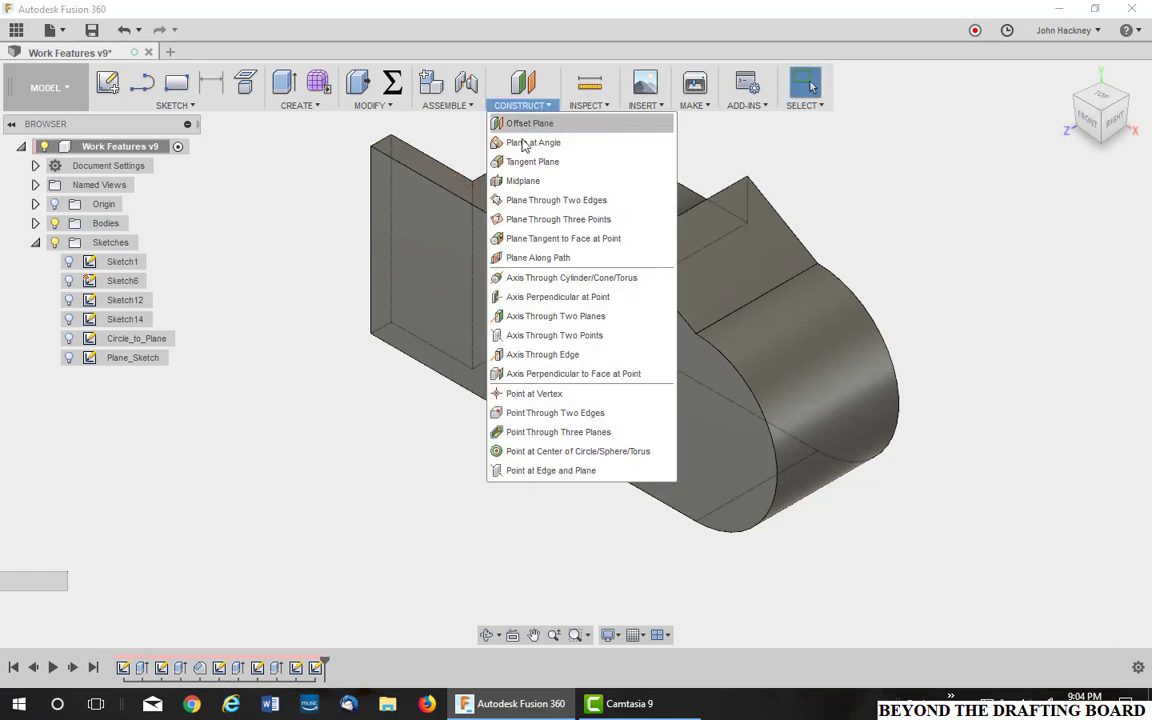
left_click(553, 258)
left_click(586, 462)
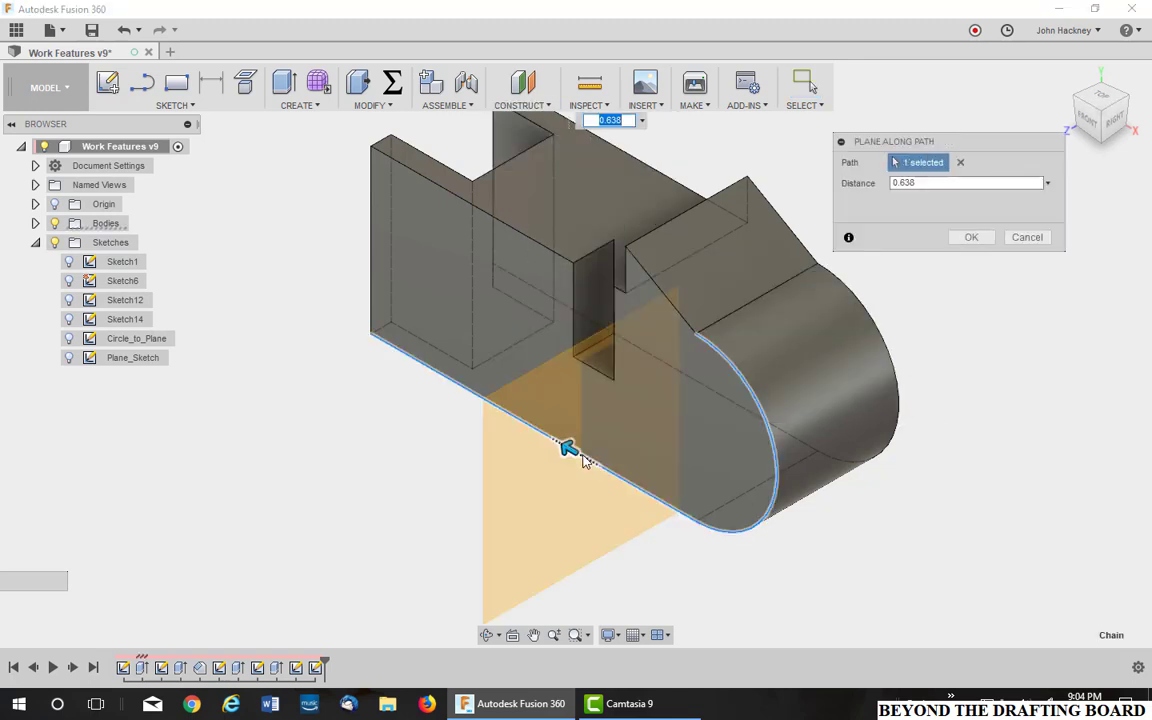
left_click_drag(567, 449, 439, 373)
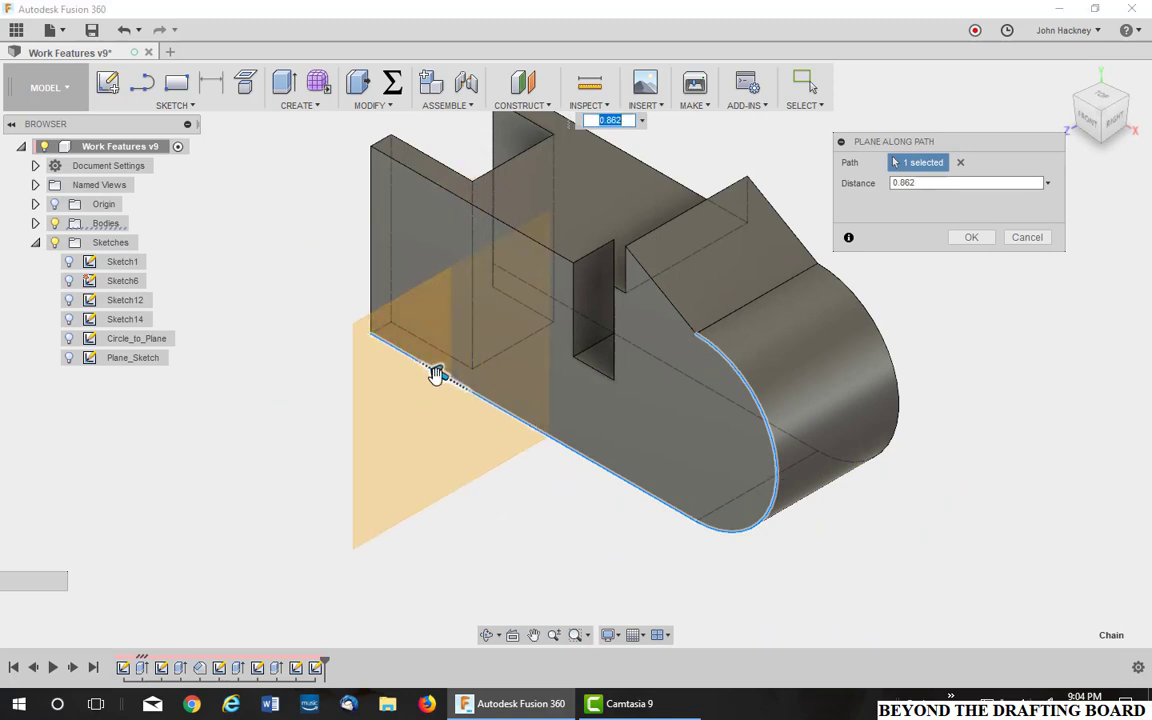
left_click(1026, 238)
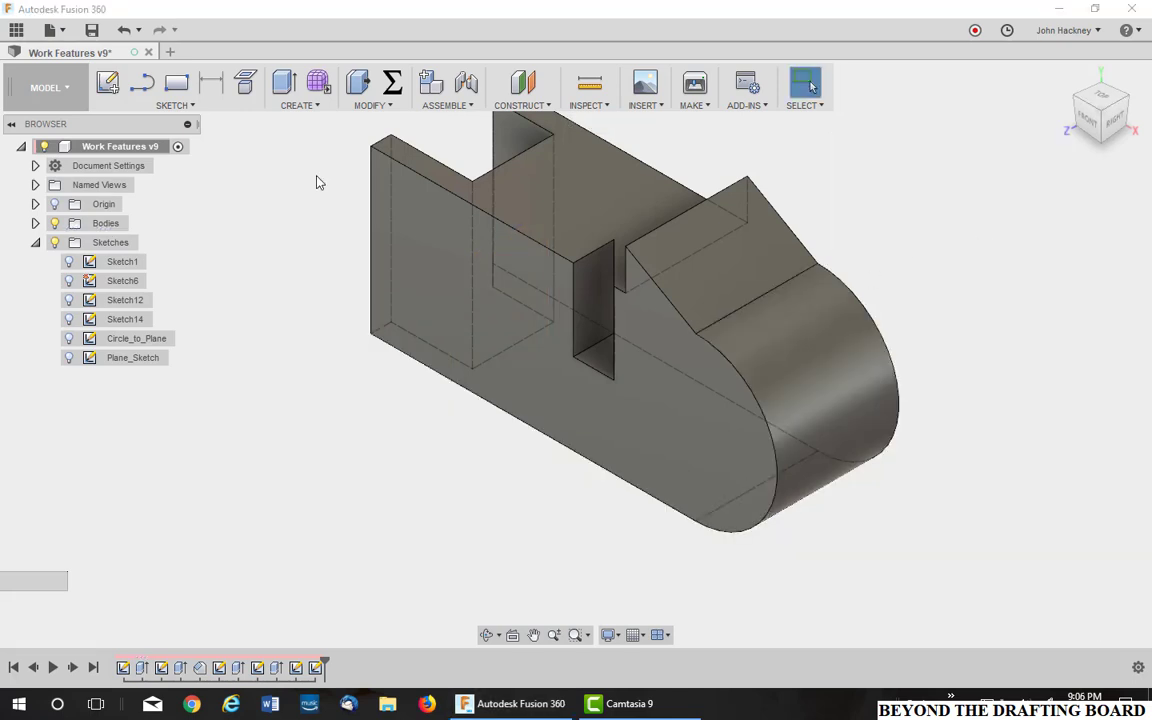
Create a construction axis through the cylindrical face of the part's rounded end.
left_click(517, 106)
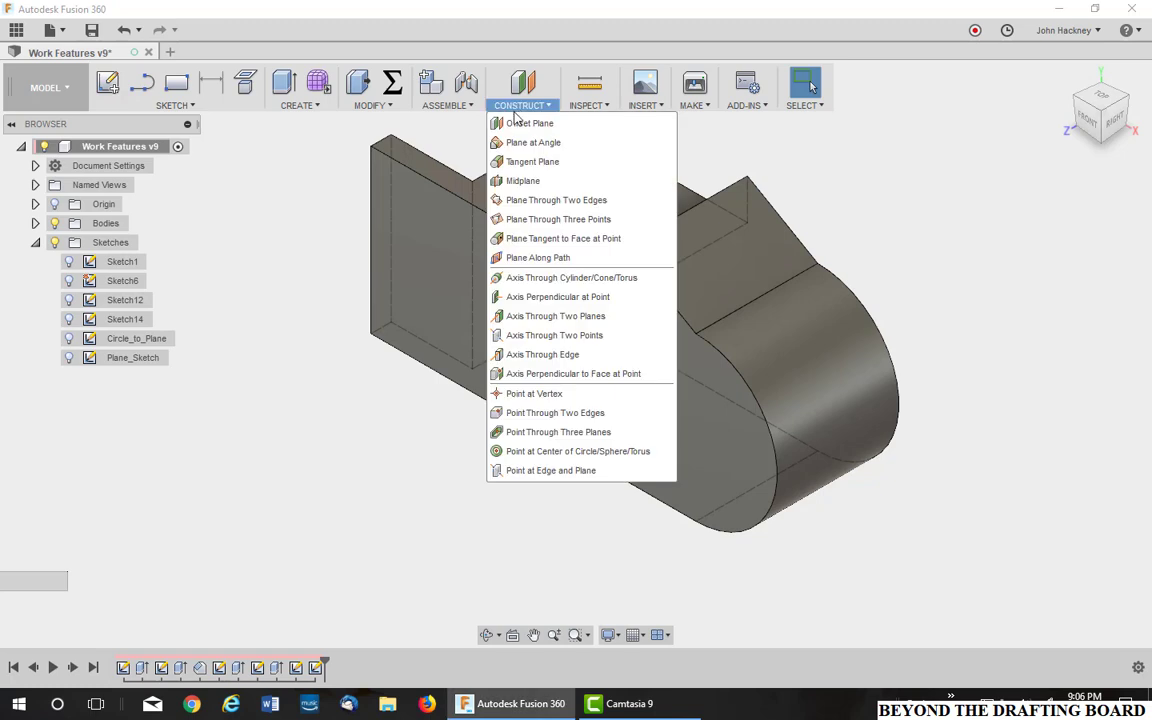
left_click(600, 278)
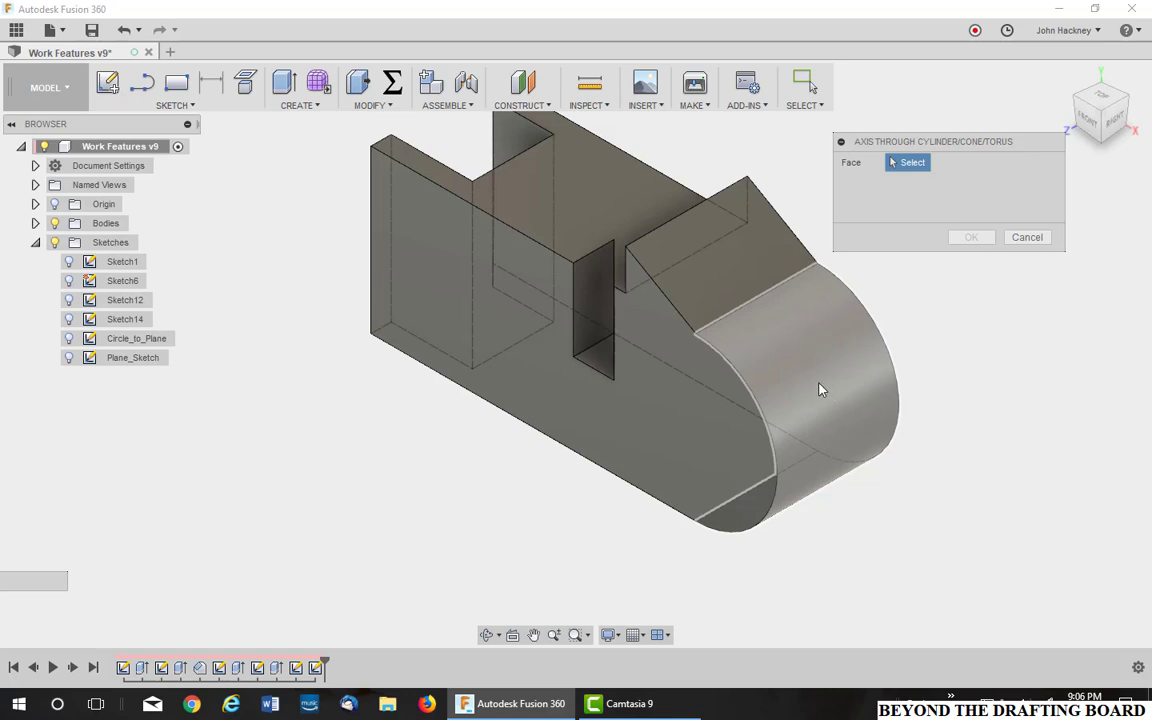
left_click(872, 399)
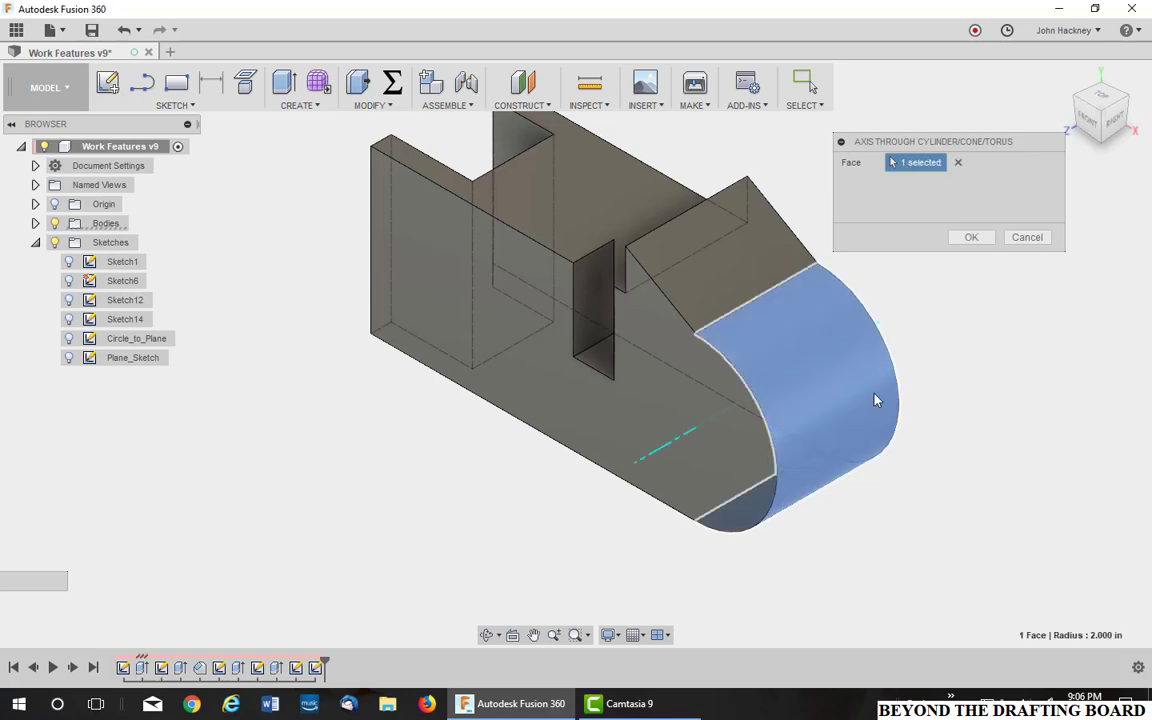
left_click(967, 239)
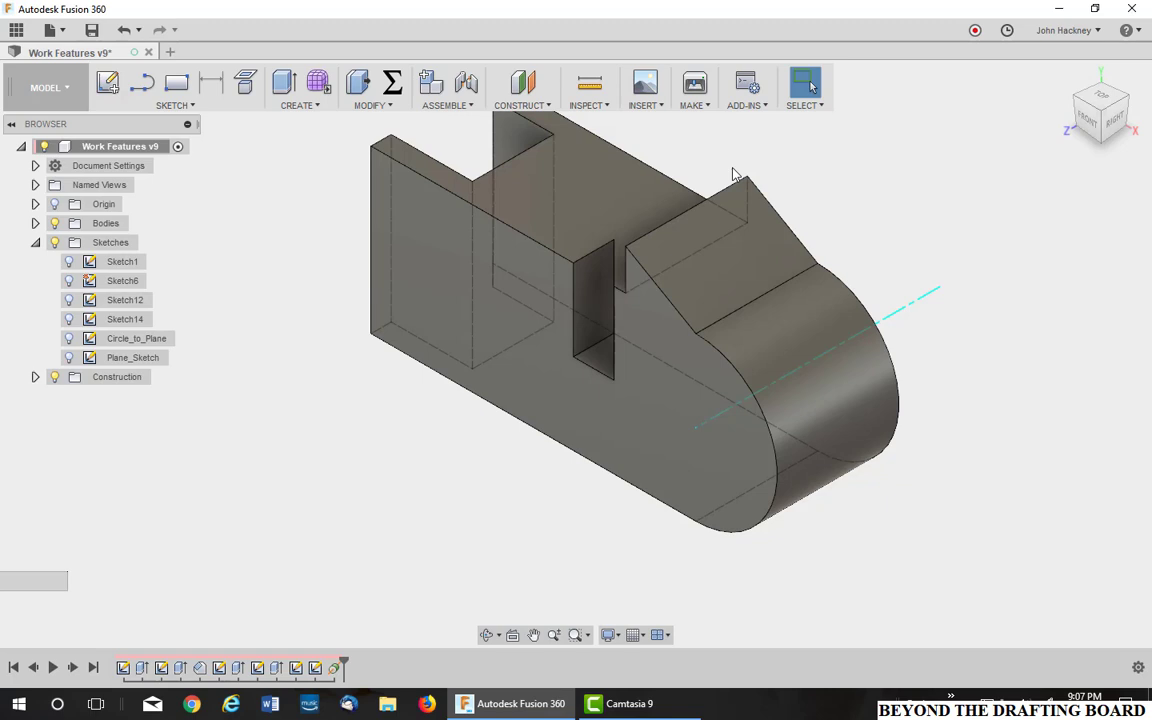
Preview a plane tilted -25° about the rounded-end axis, discard it, then delete the axis.
left_click(538, 106)
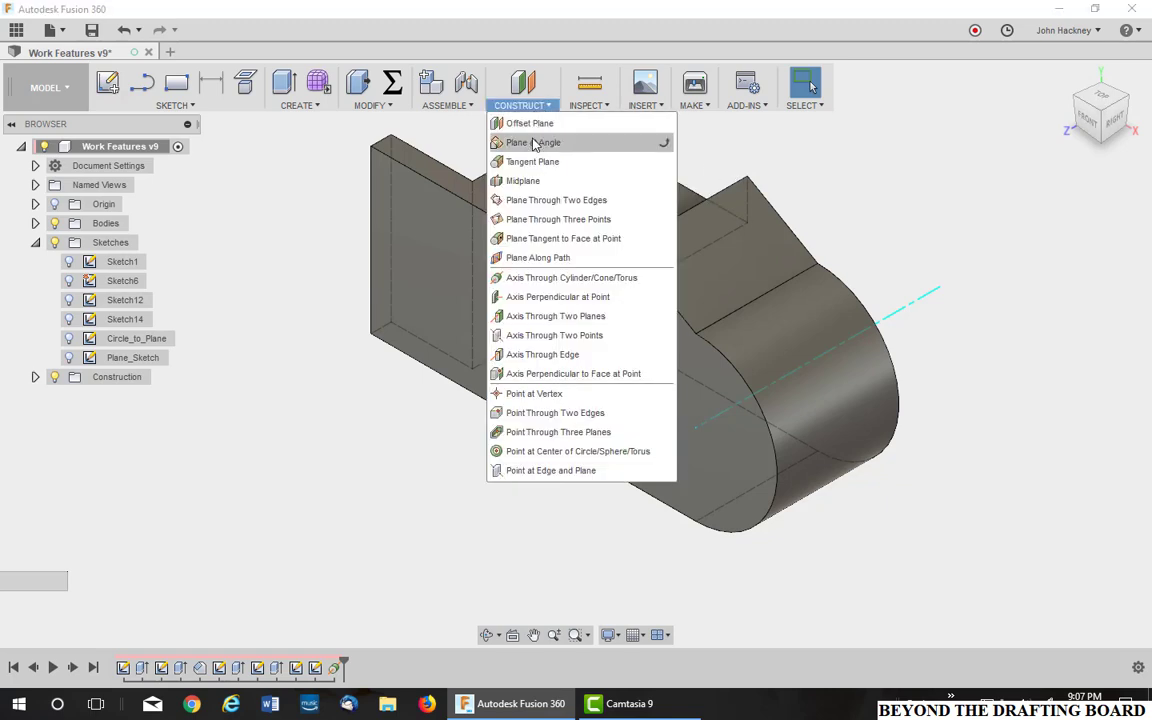
left_click(532, 144)
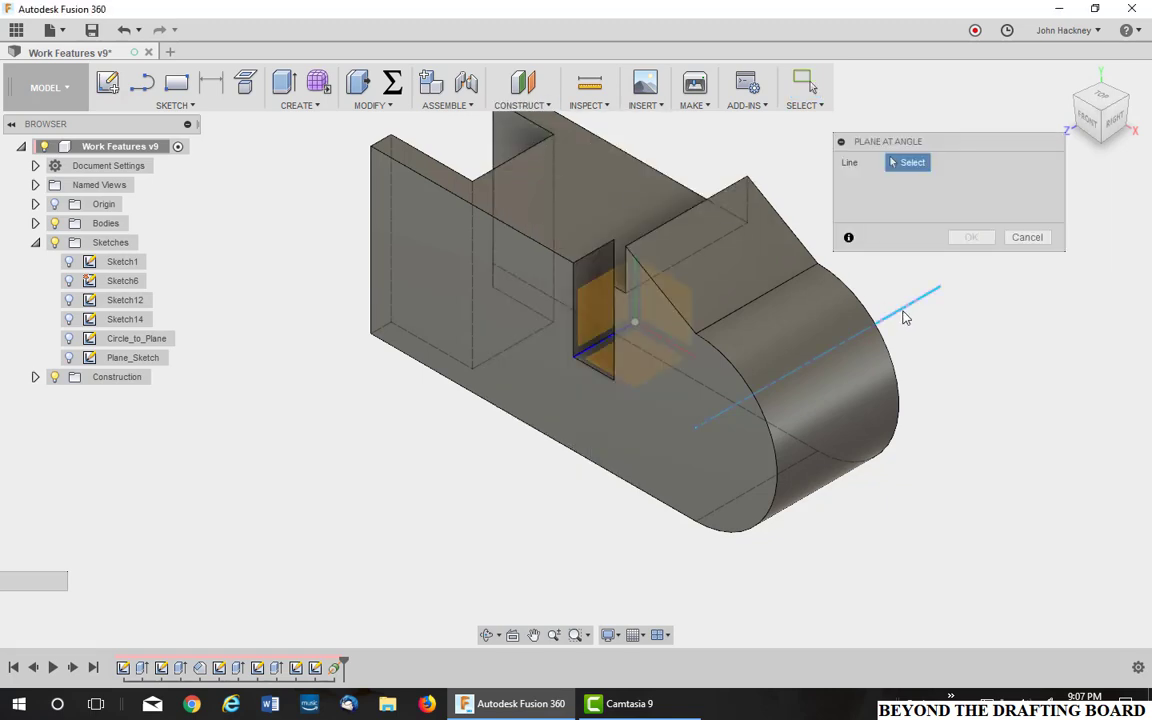
left_click(848, 338)
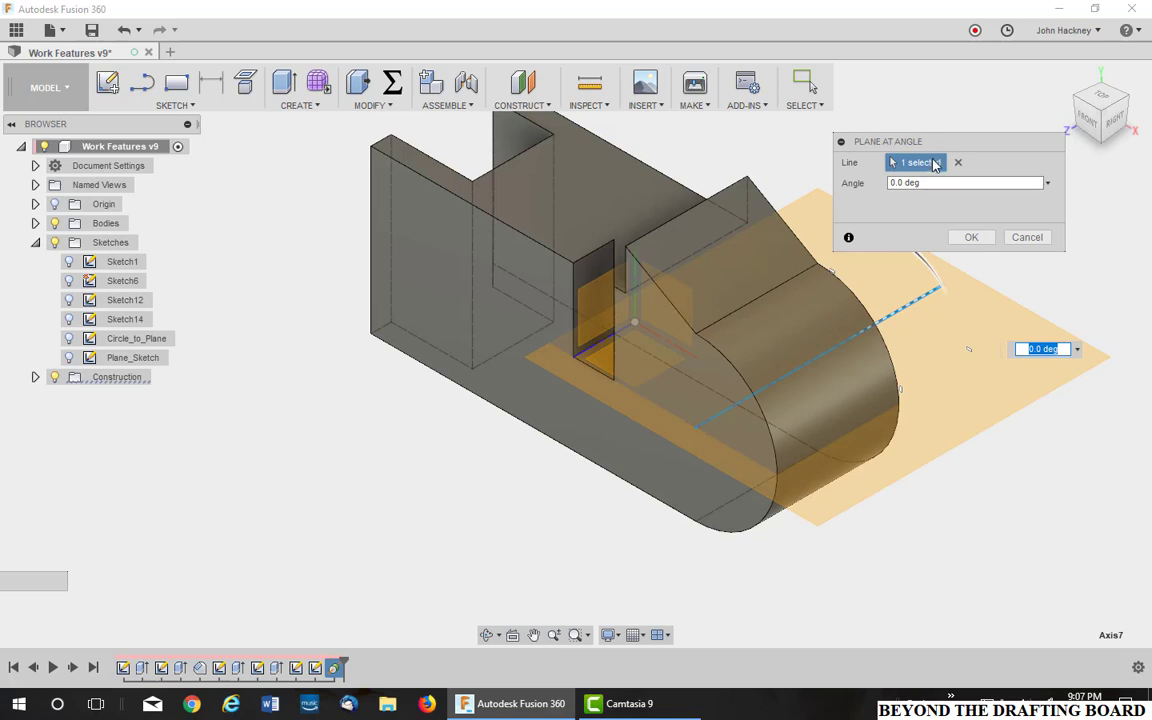
left_click_drag(934, 142, 981, 111)
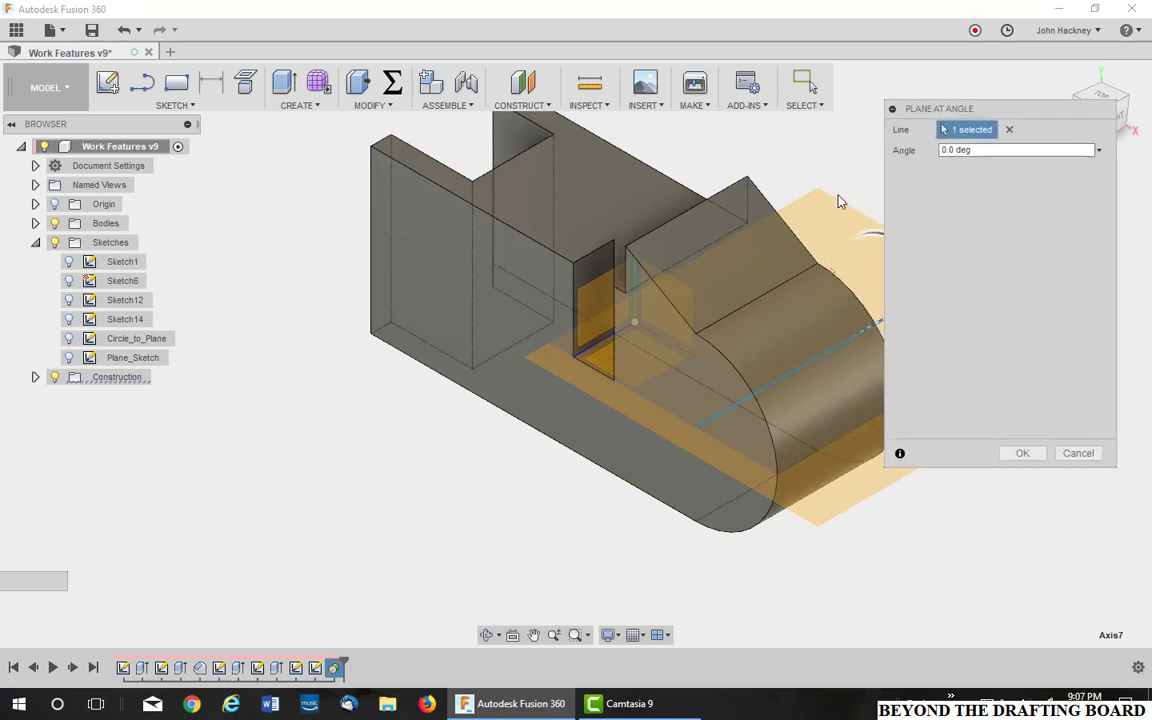
middle_click_drag(870, 205, 705, 212)
left_click_drag(732, 250, 760, 275)
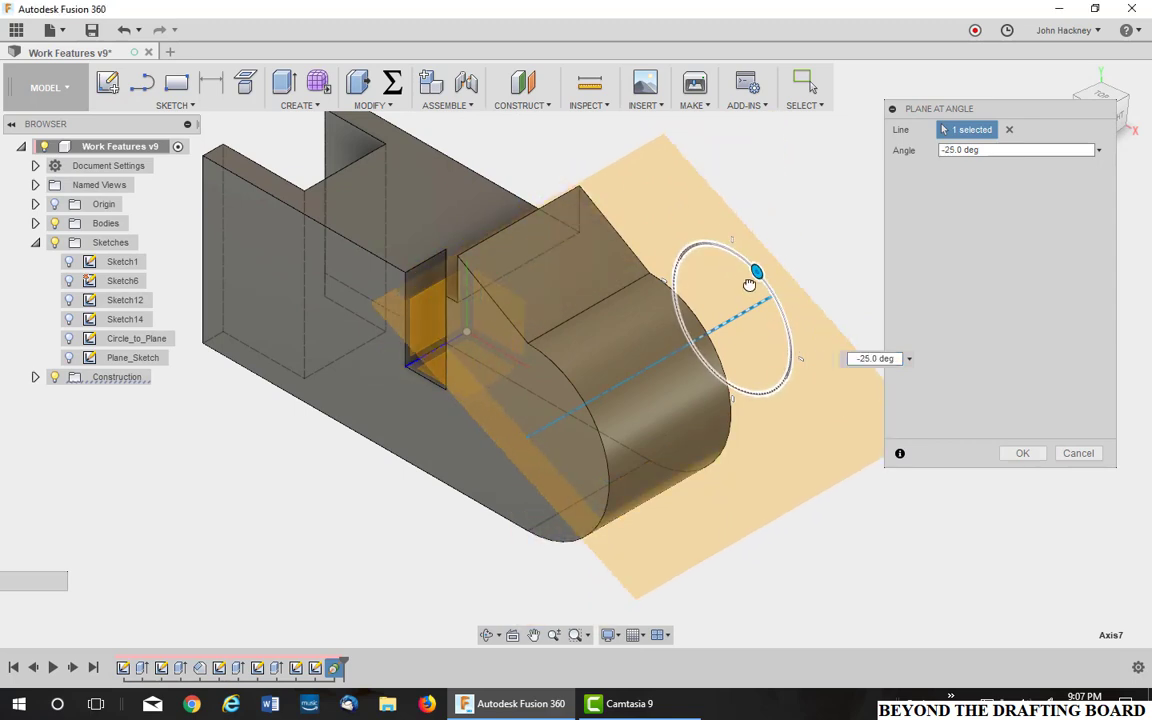
left_click(1078, 454)
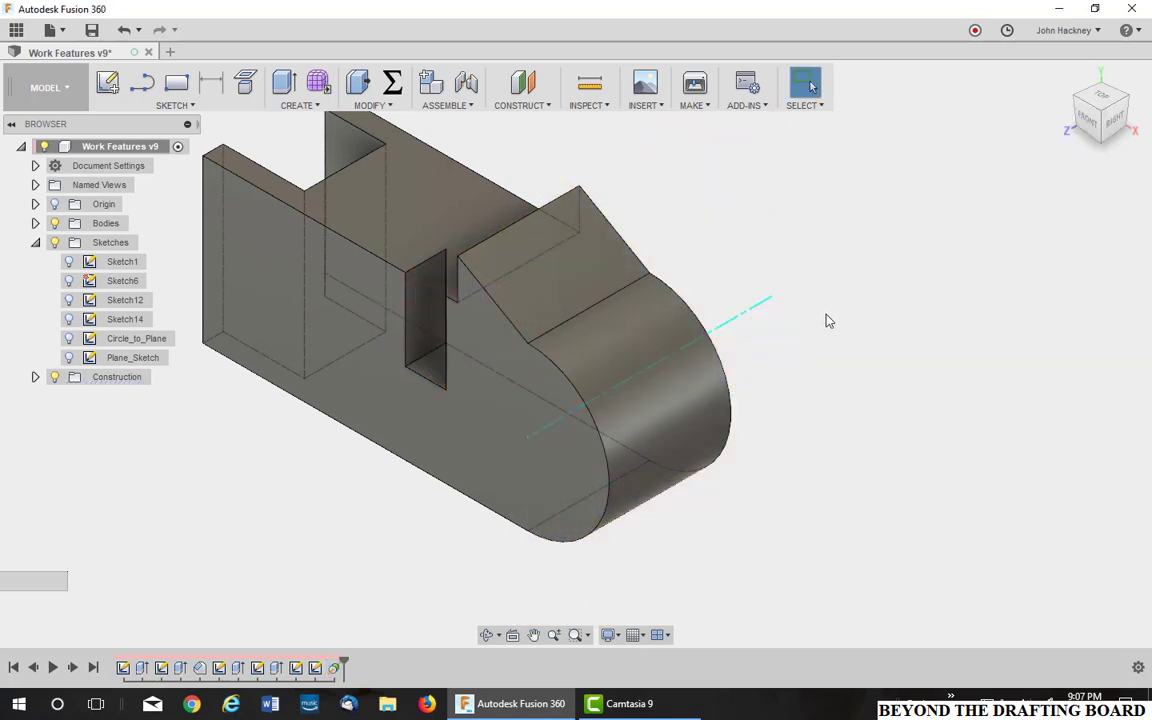
right_click(754, 307)
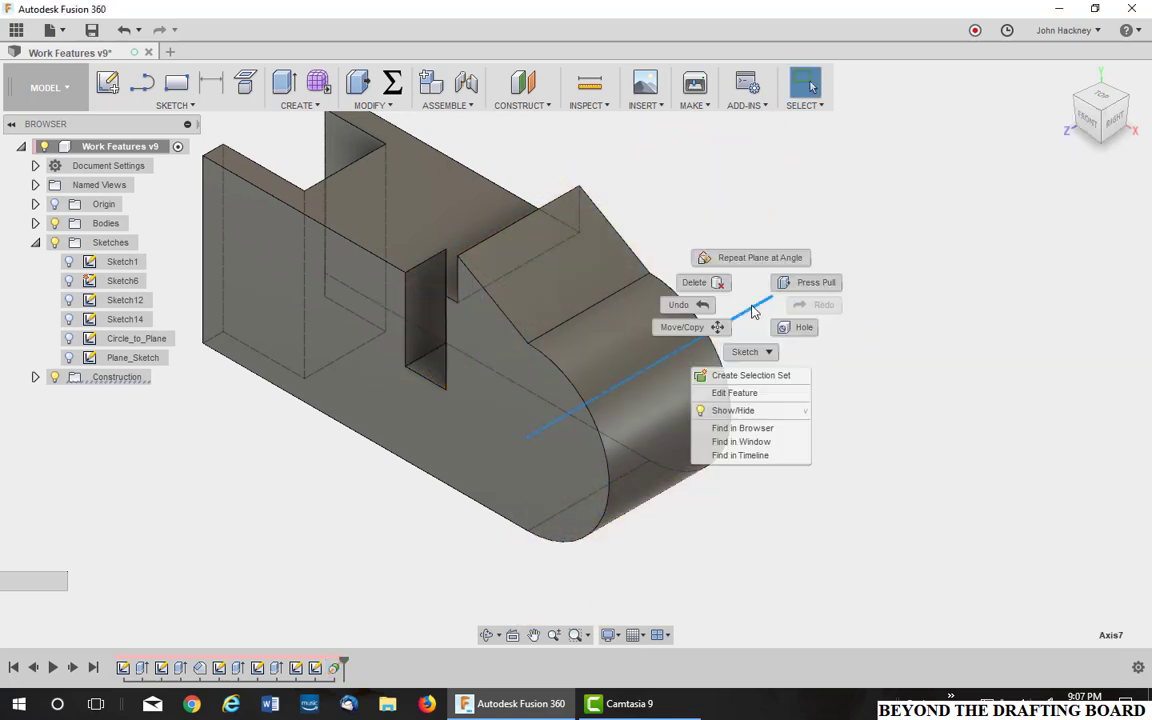
left_click(694, 282)
Preview an axis perpendicular to the large flat side face, then cancel it.
left_click(538, 106)
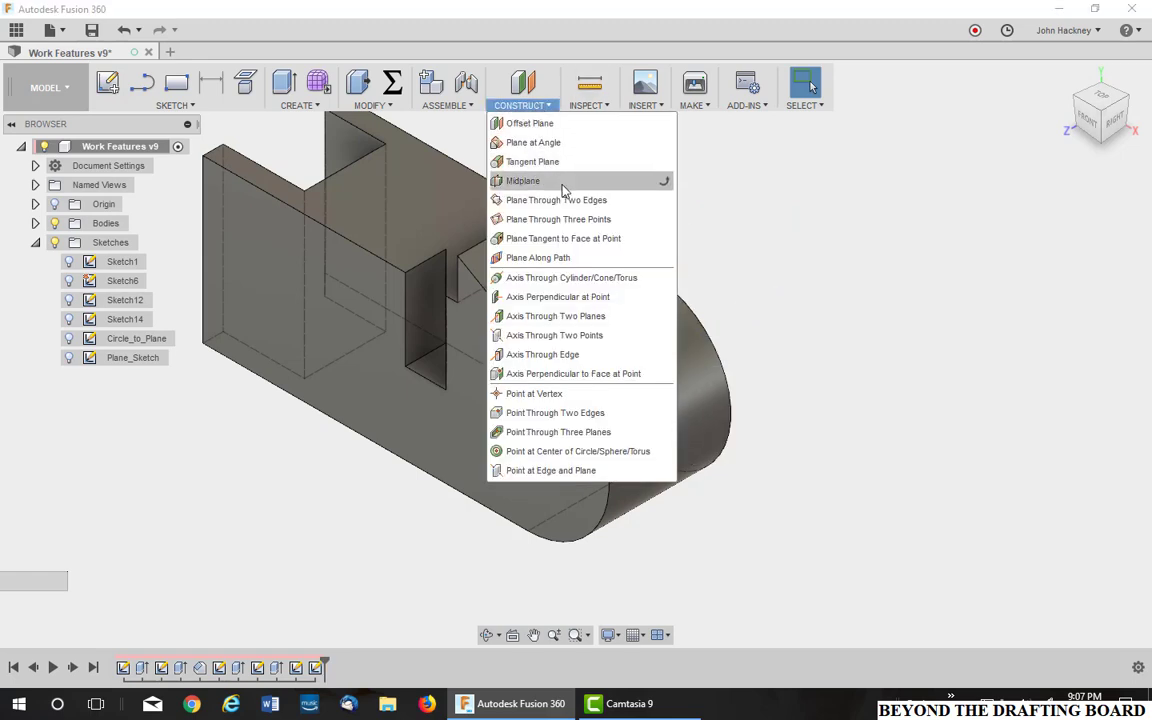
left_click(580, 302)
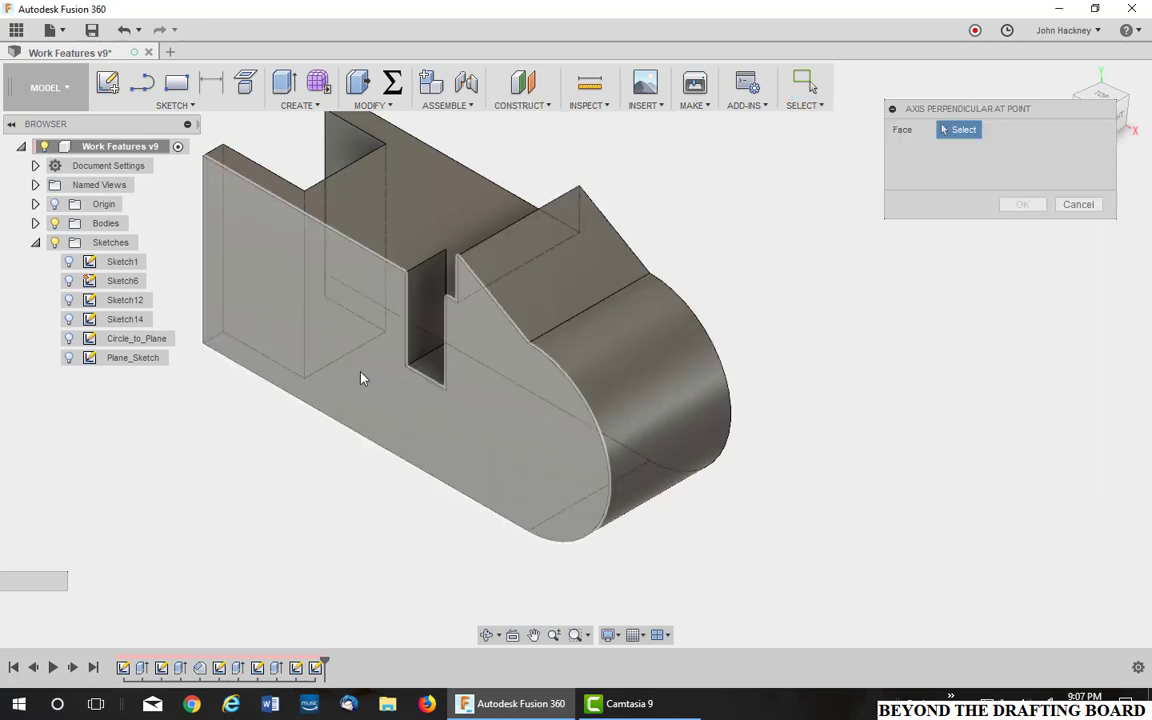
left_click(361, 381)
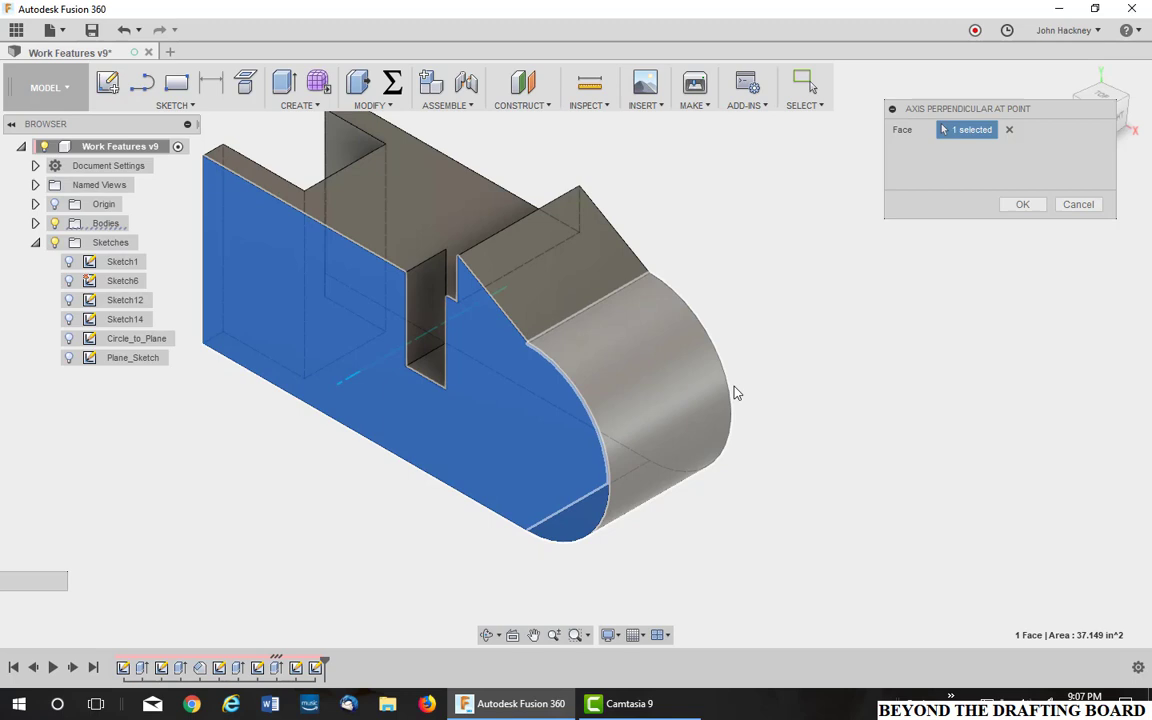
left_click(1079, 205)
left_click(515, 103)
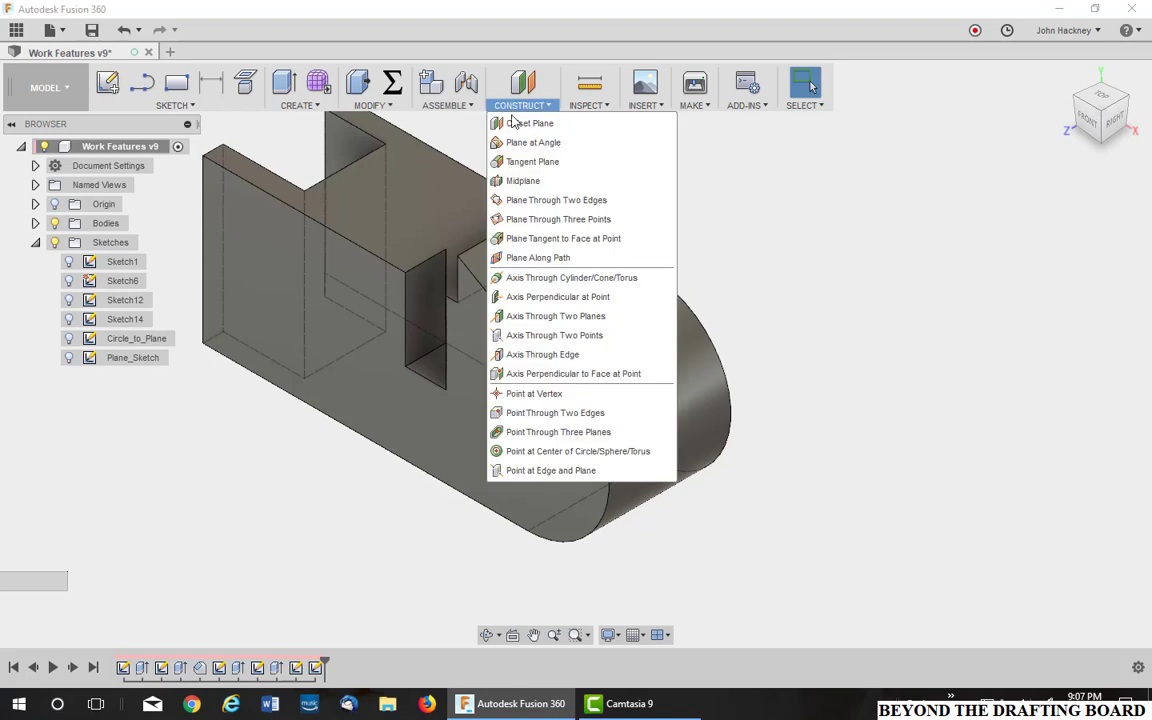
Preview an axis through the slanted top face and hidden end face (60.0 deg), then cancel it.
left_click(572, 318)
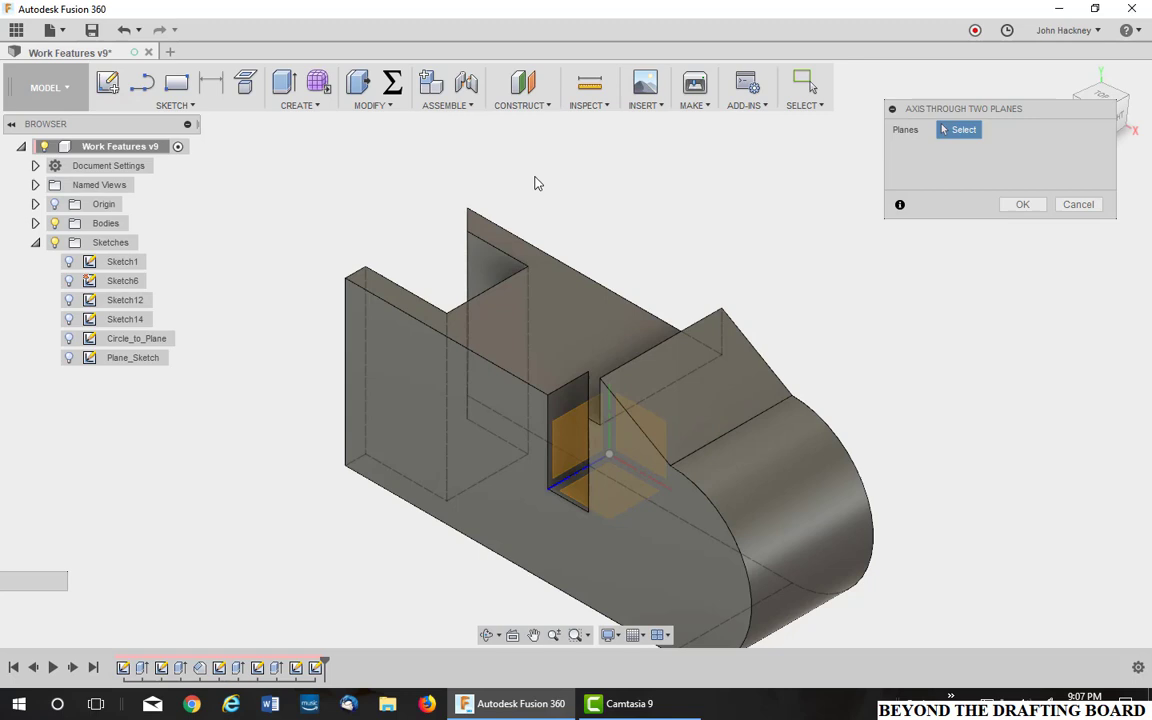
middle_click_drag(501, 168, 586, 206)
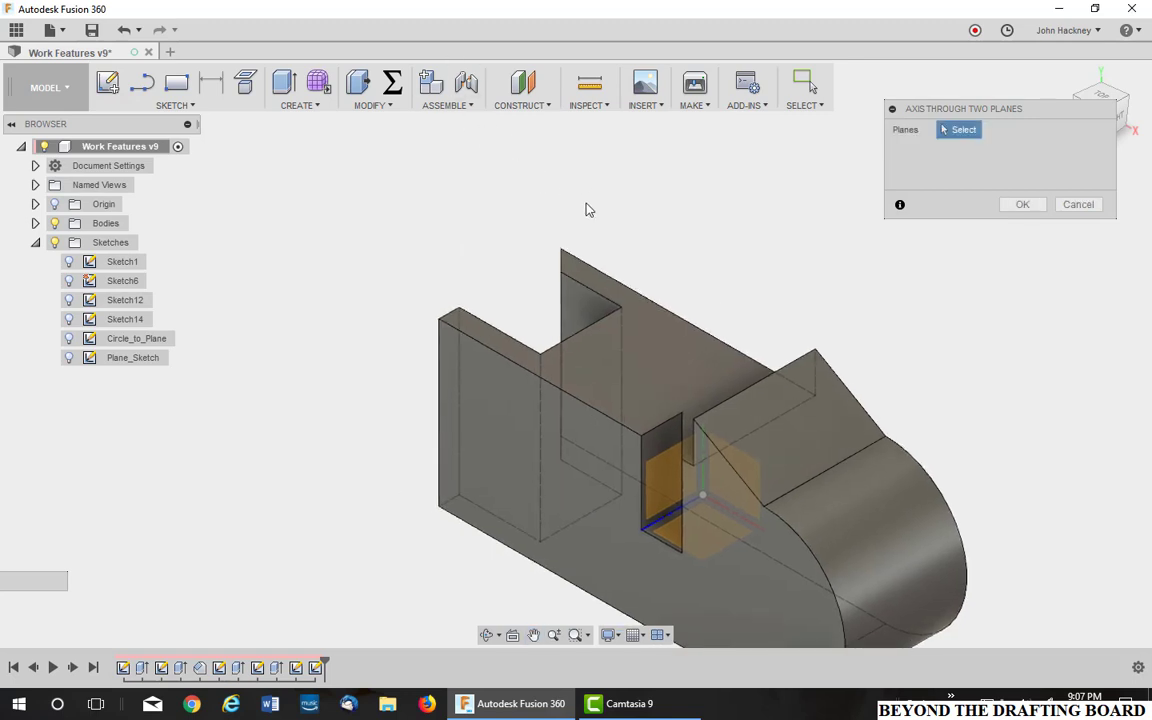
left_click(740, 420)
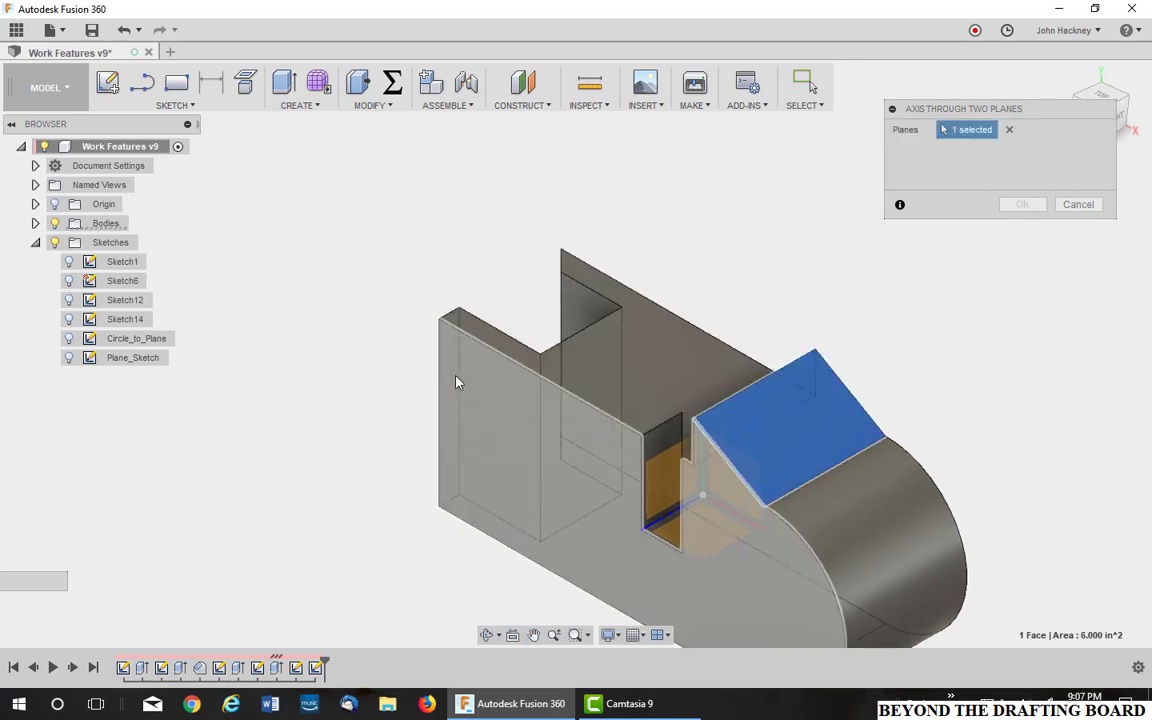
left_click(448, 380)
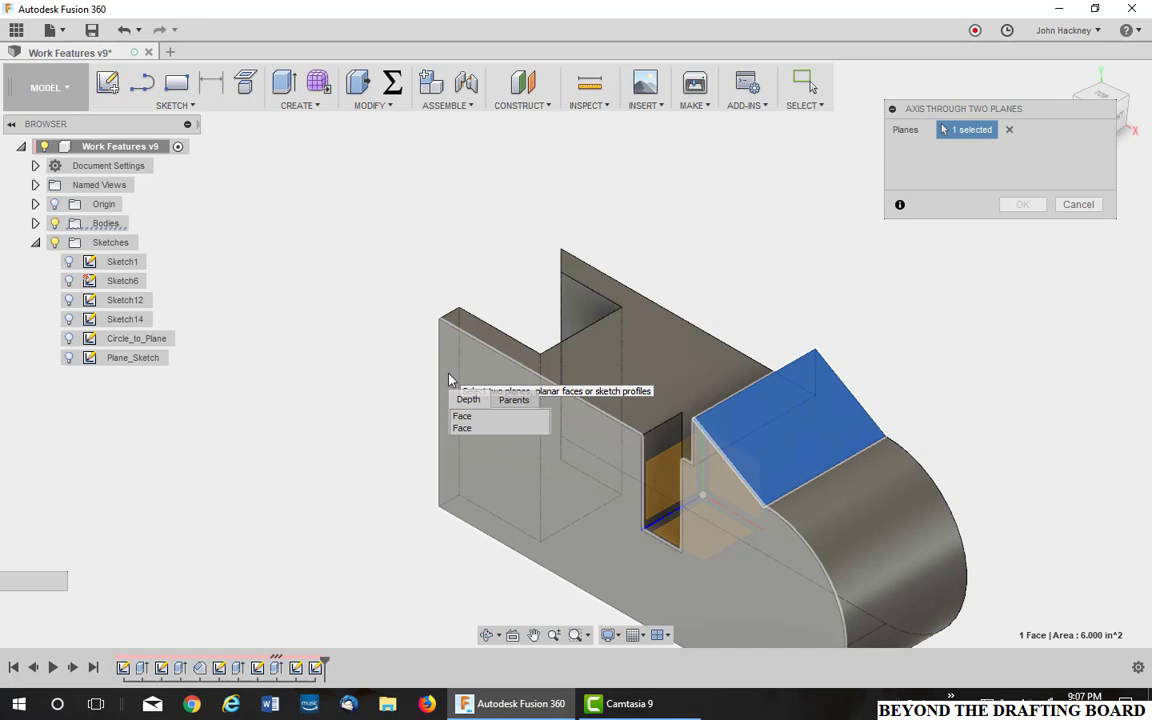
left_click(463, 428)
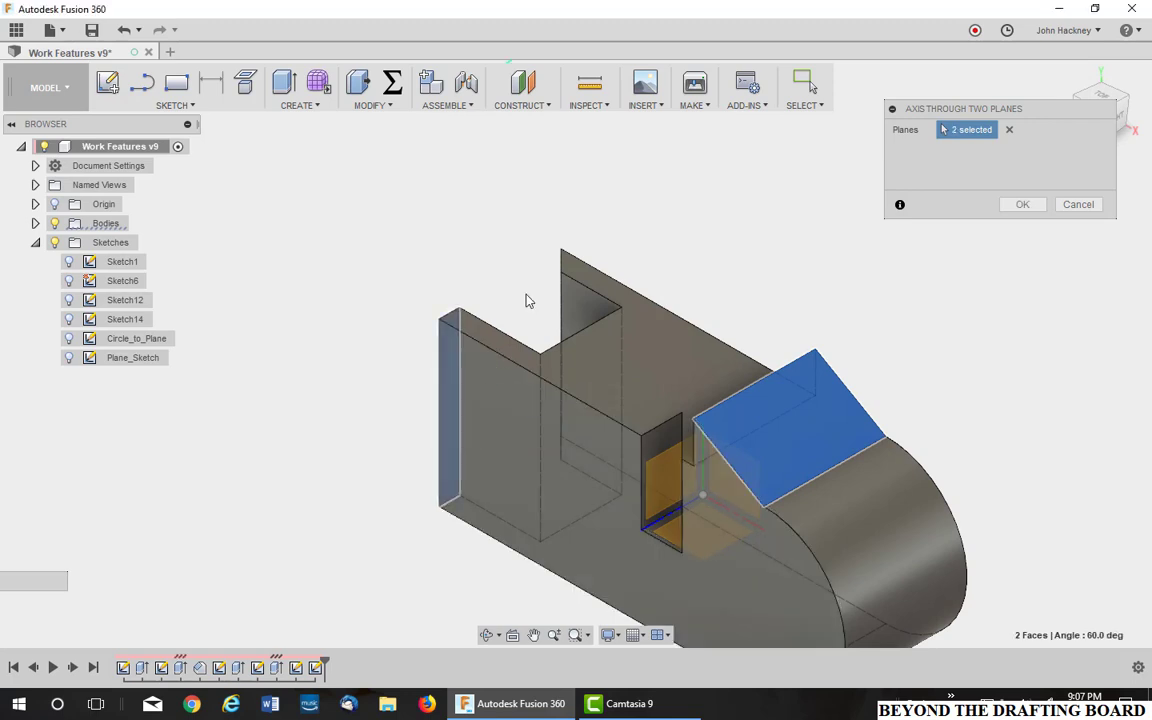
middle_click_drag(527, 298, 521, 336, "shift")
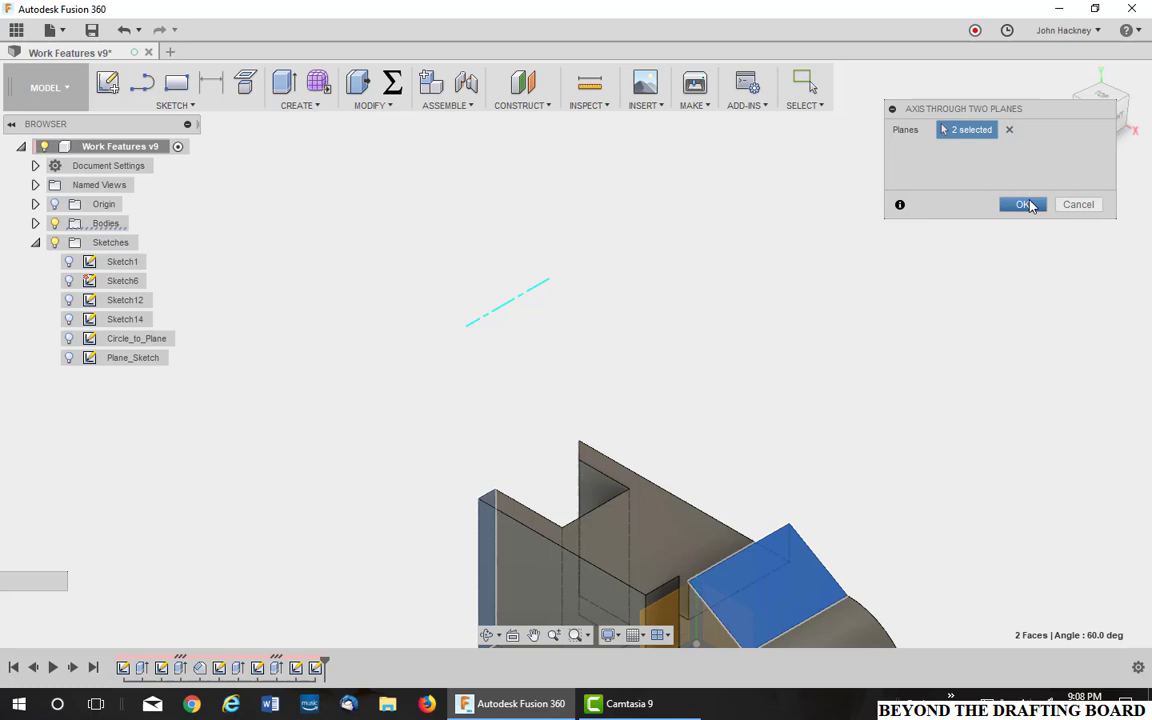
left_click(1077, 204)
left_click(522, 106)
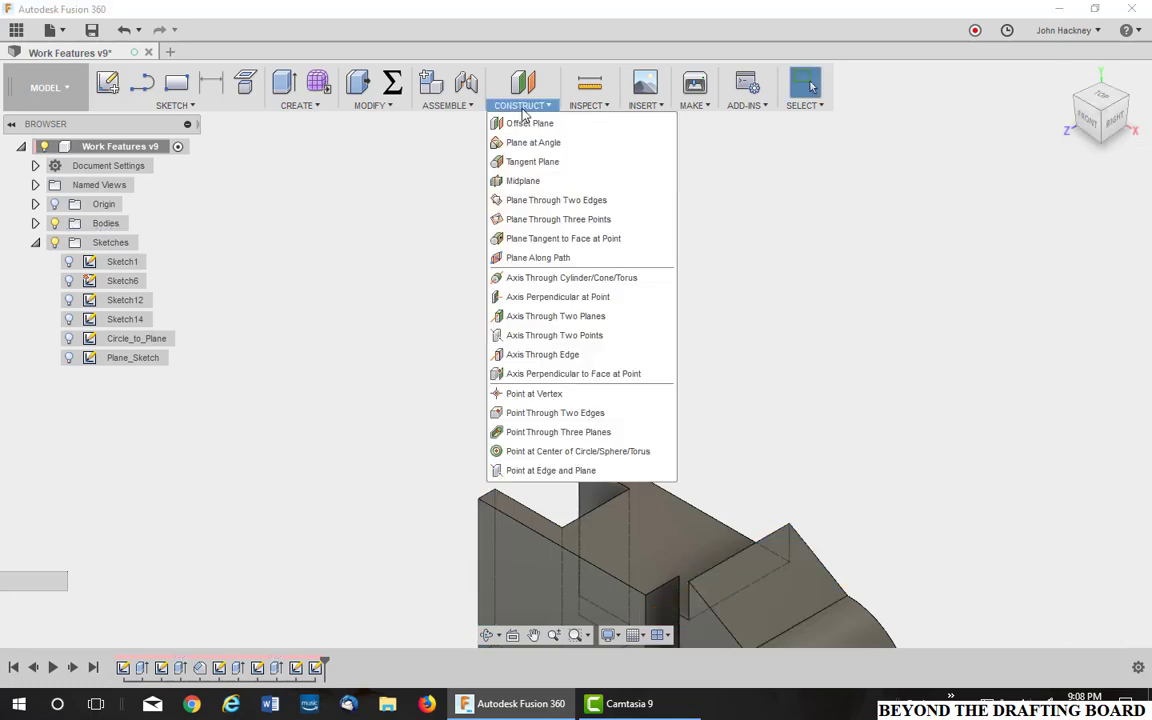
Preview a two-point axis between the top-left corner and slanted-top corner vertices, then discard it.
left_click(590, 340)
middle_click_drag(682, 293, 571, 154)
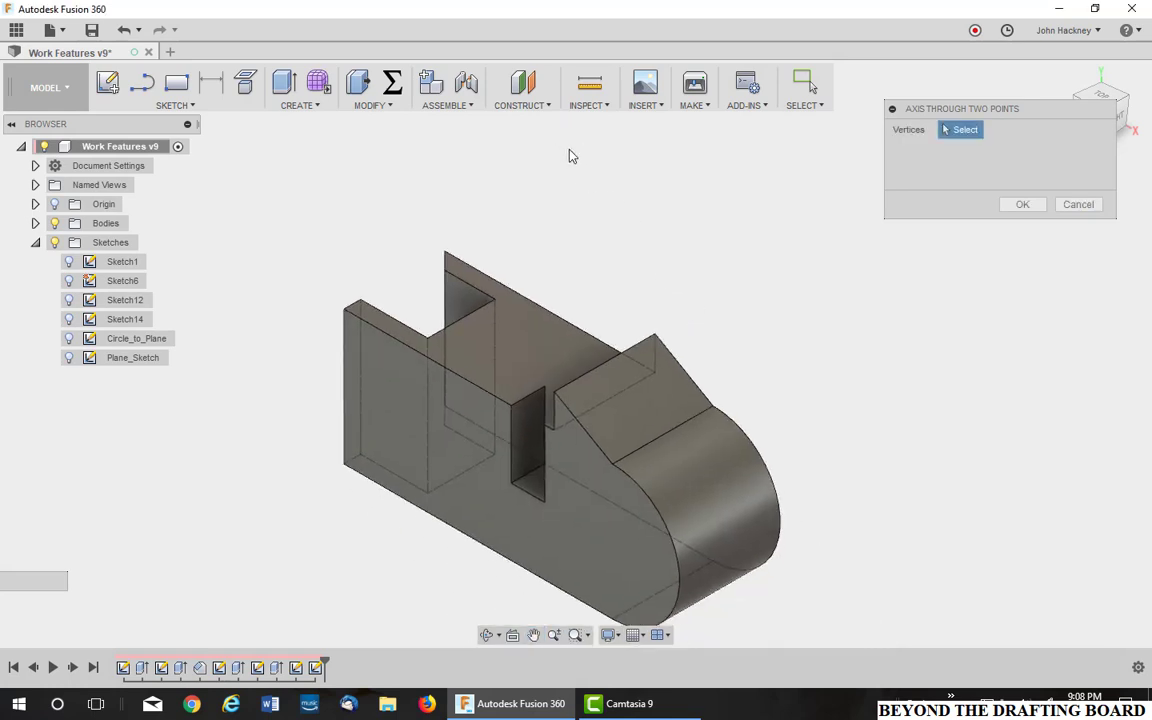
left_click(345, 311)
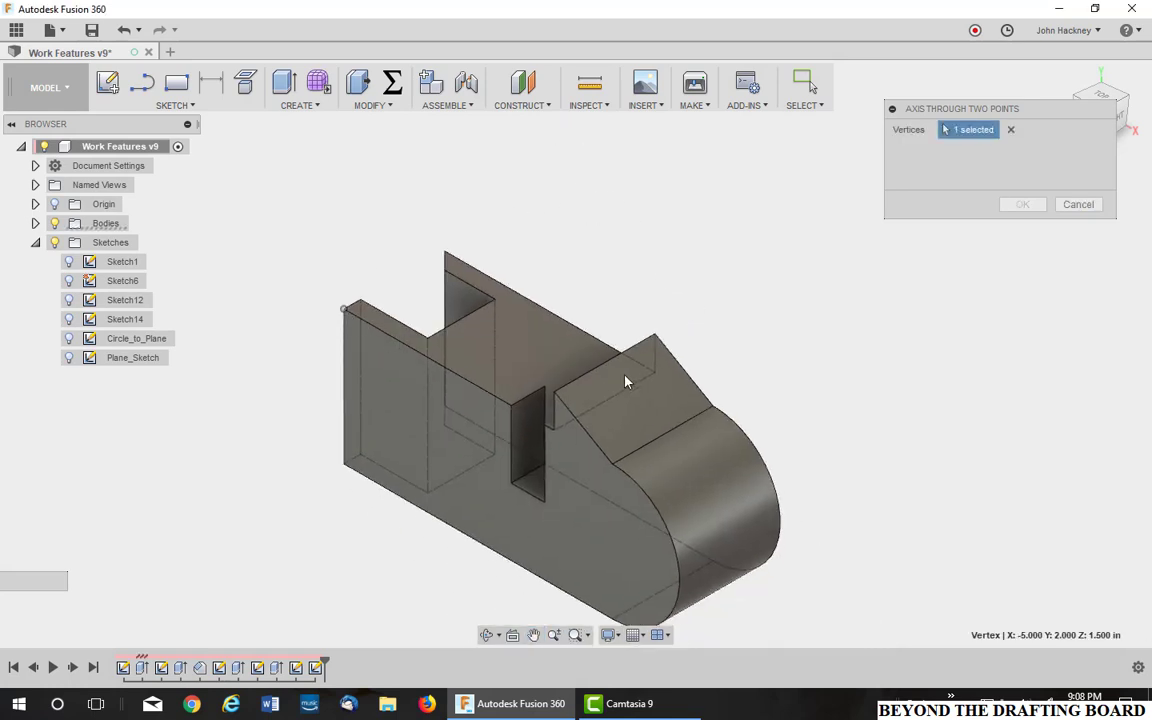
left_click(713, 410)
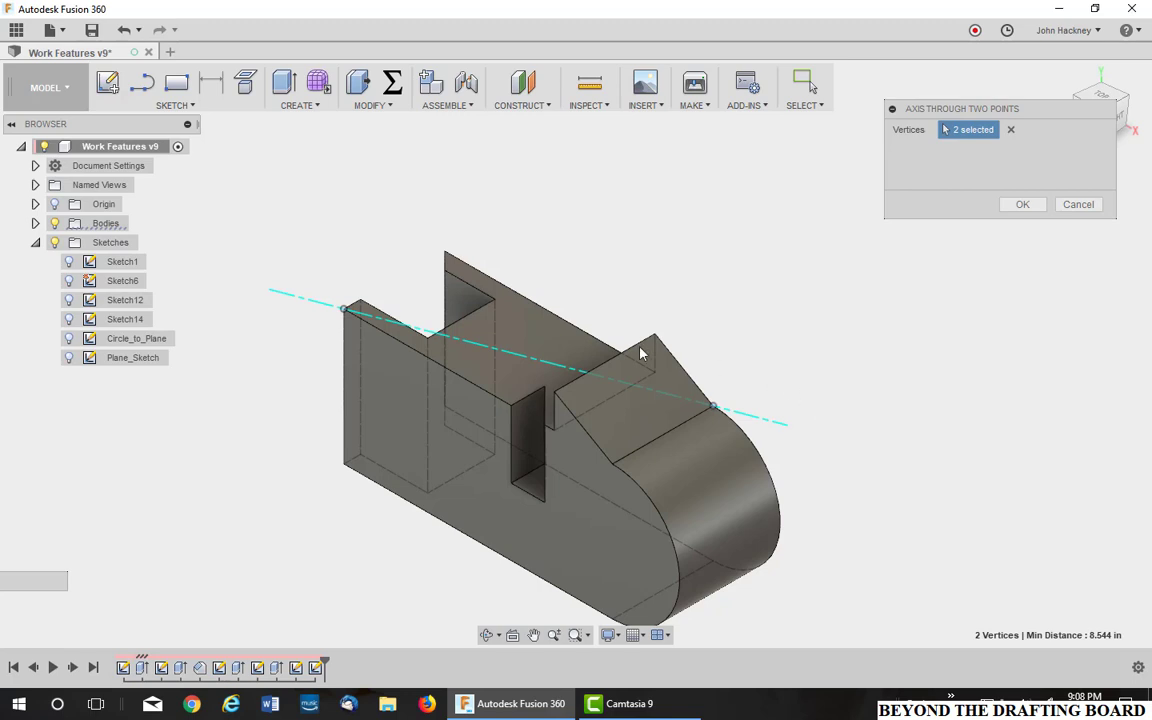
left_click(1073, 205)
Show Plane_Sketch and try a two-point axis from a side-face sketch point to the ridge corner.
left_click(69, 358)
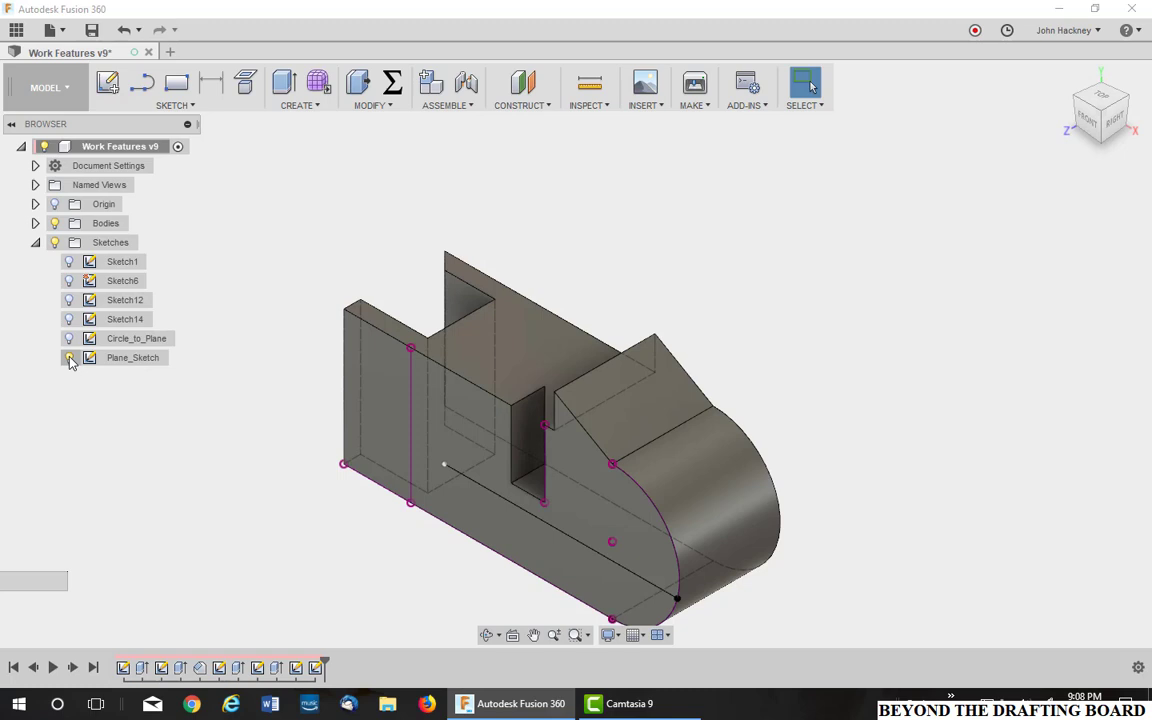
left_click(500, 104)
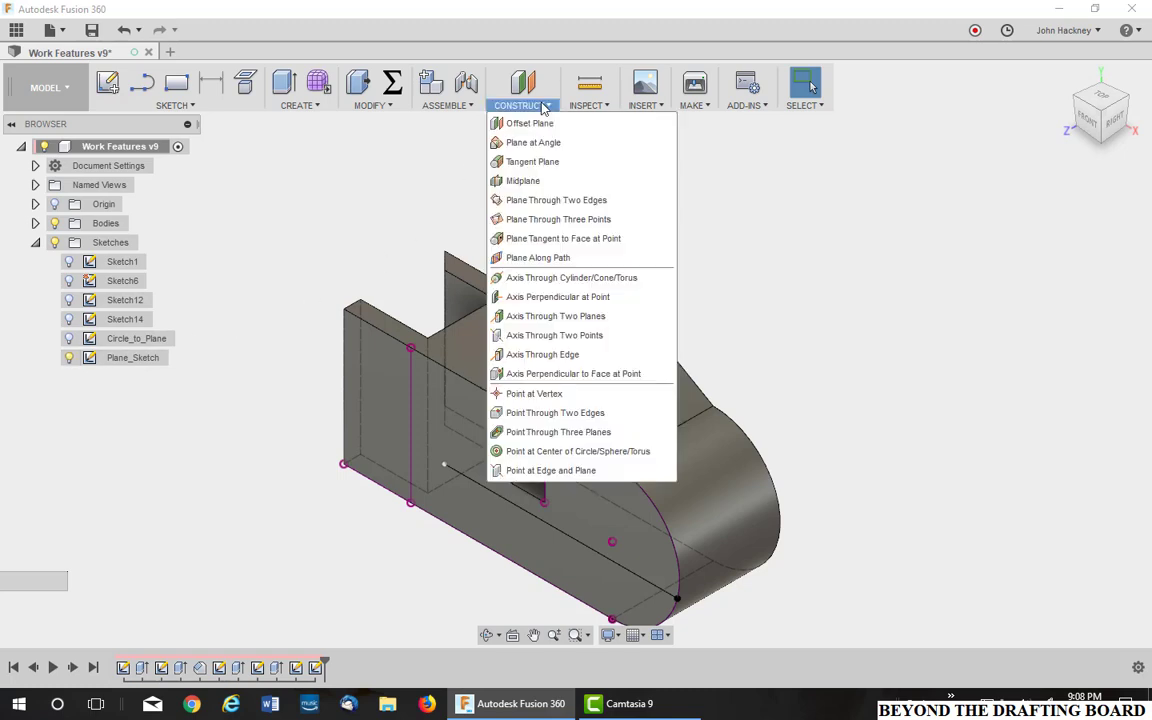
left_click(548, 335)
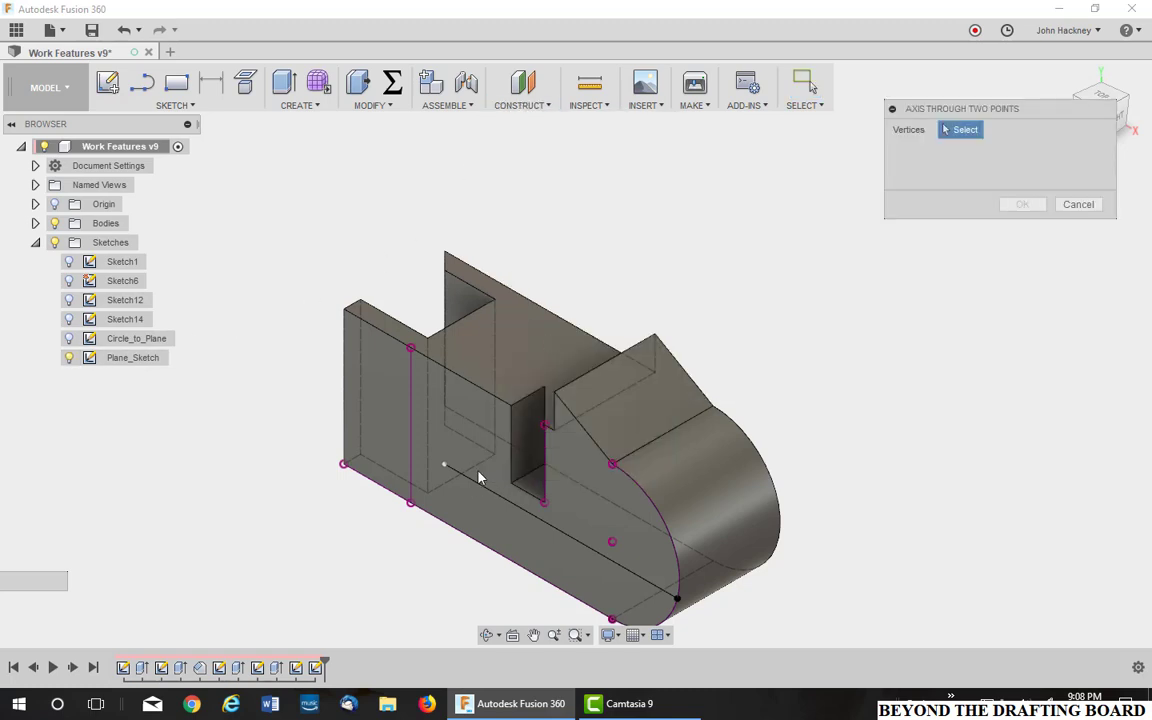
left_click(445, 466)
left_click(656, 336)
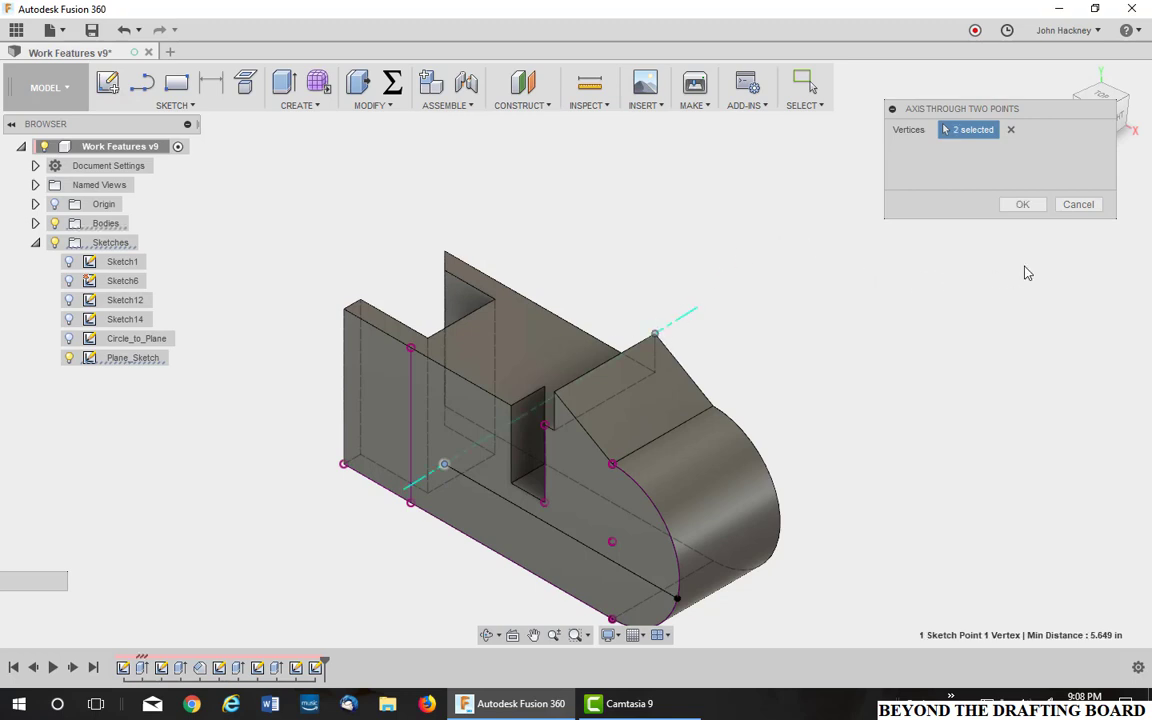
left_click(1077, 205)
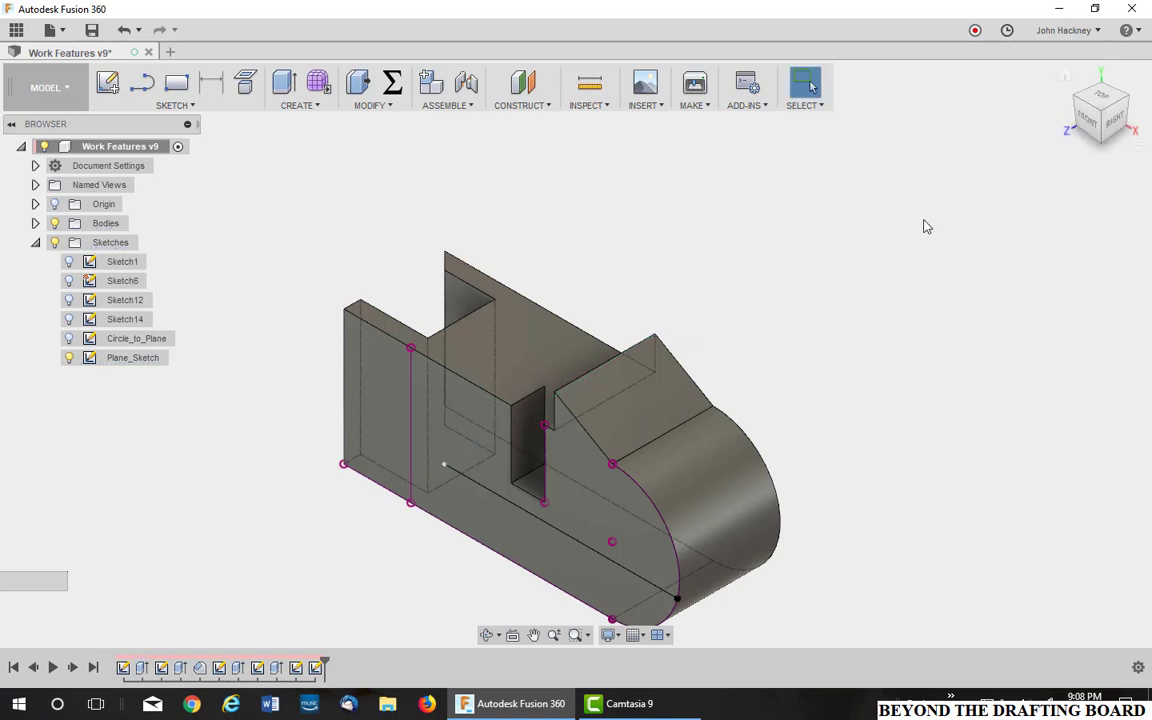
Preview an axis along the back wall's 2.000 in top edge, cancel it, and hide Plane_Sketch.
left_click(526, 110)
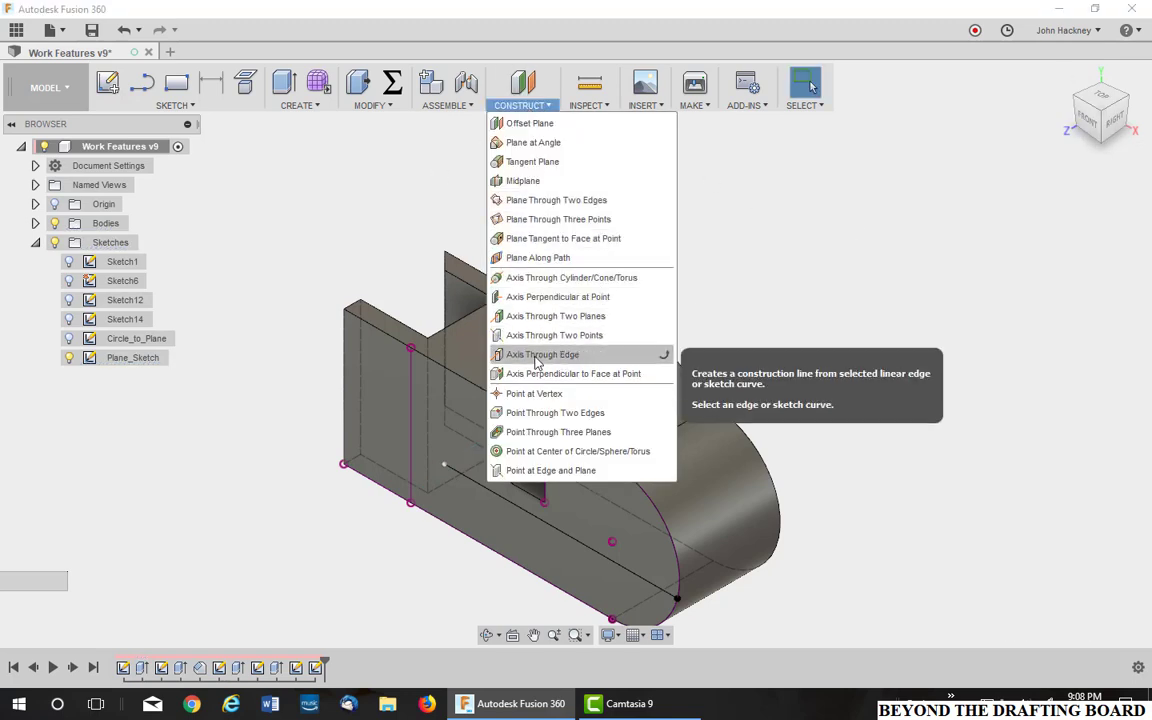
left_click(558, 363)
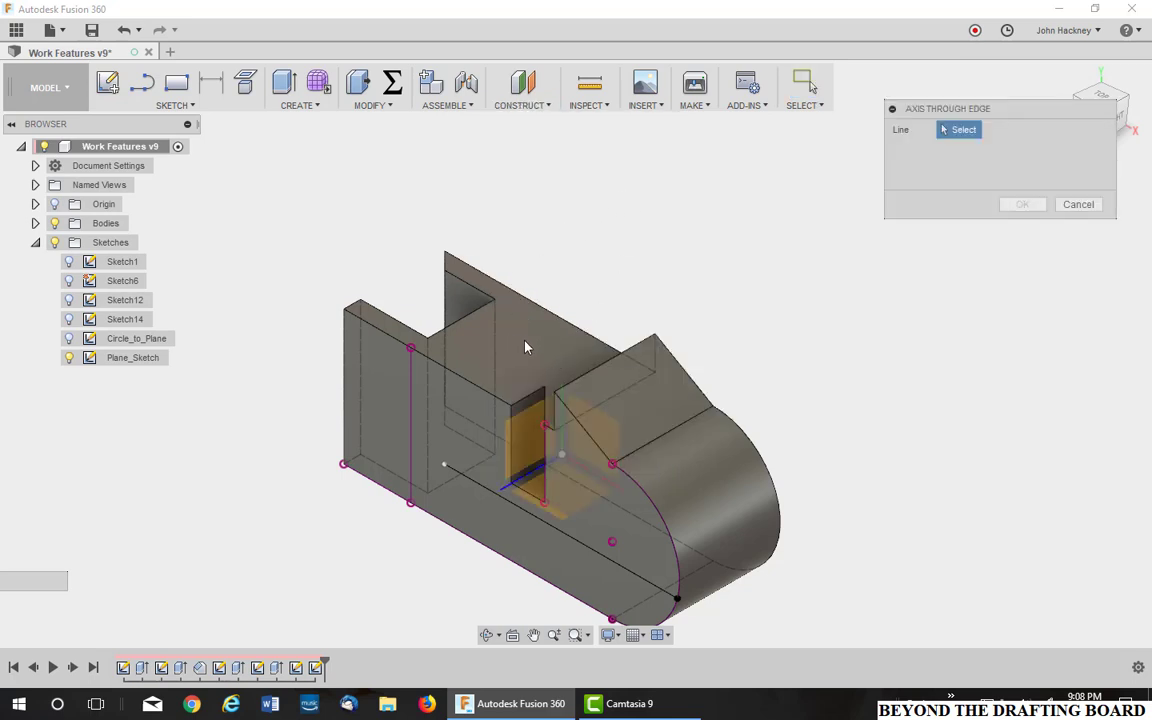
scroll(565, 305, "up", 1)
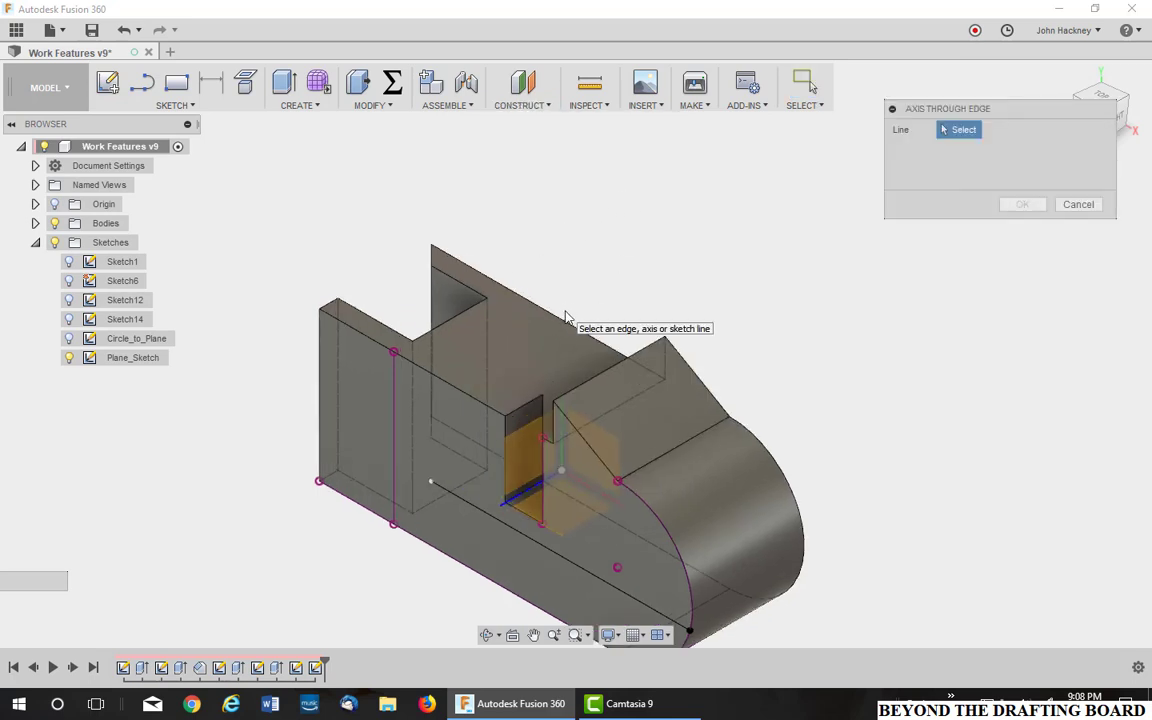
left_click(546, 412)
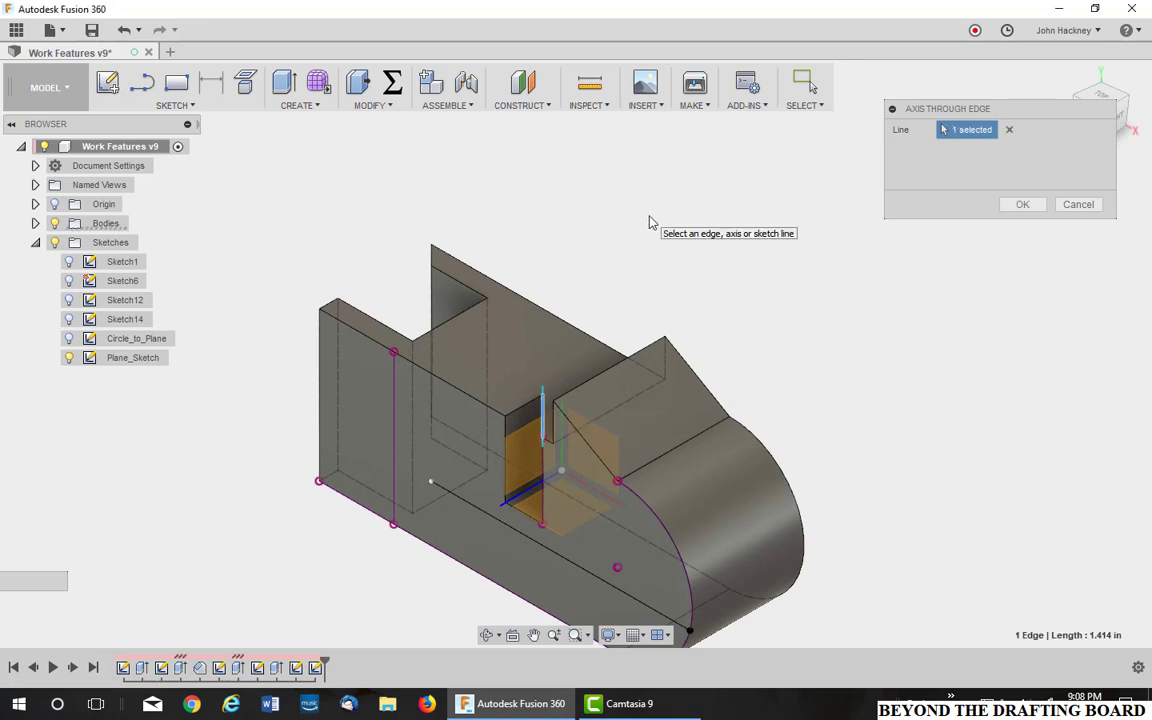
left_click(476, 313)
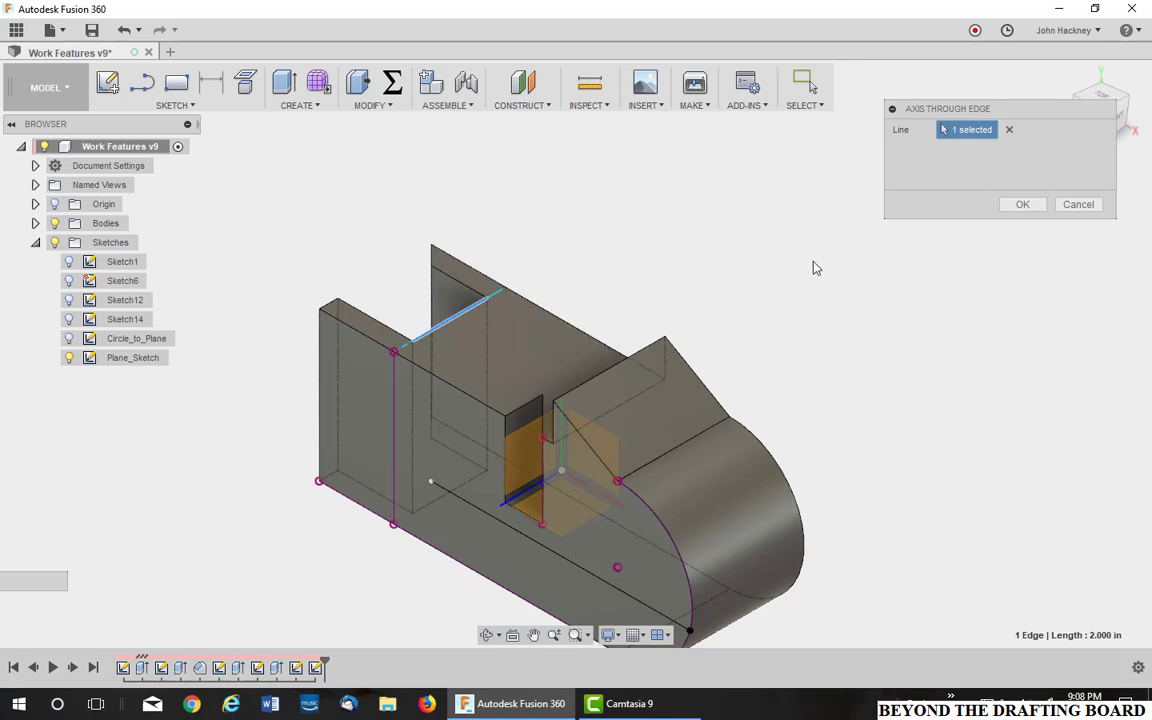
left_click(1079, 205)
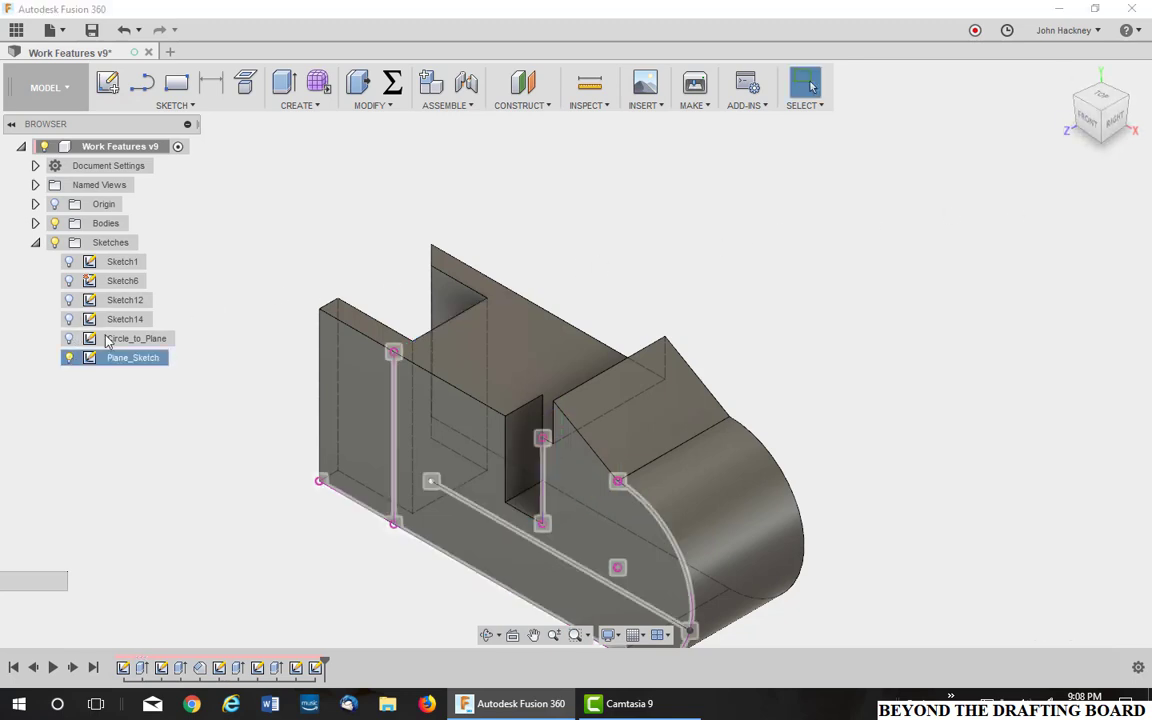
left_click(68, 357)
Show Plane_Sketch and preview a perpendicular axis on the long side face at the sketch point, then cancel it.
left_click(546, 106)
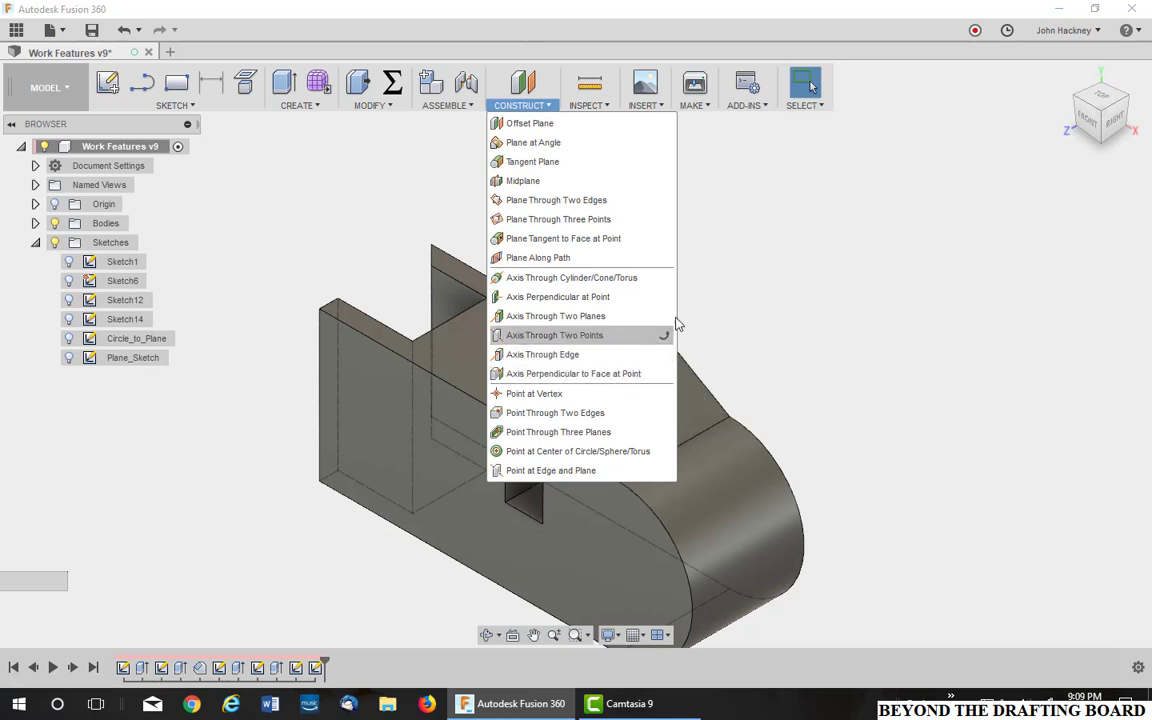
left_click(763, 252)
left_click(69, 357)
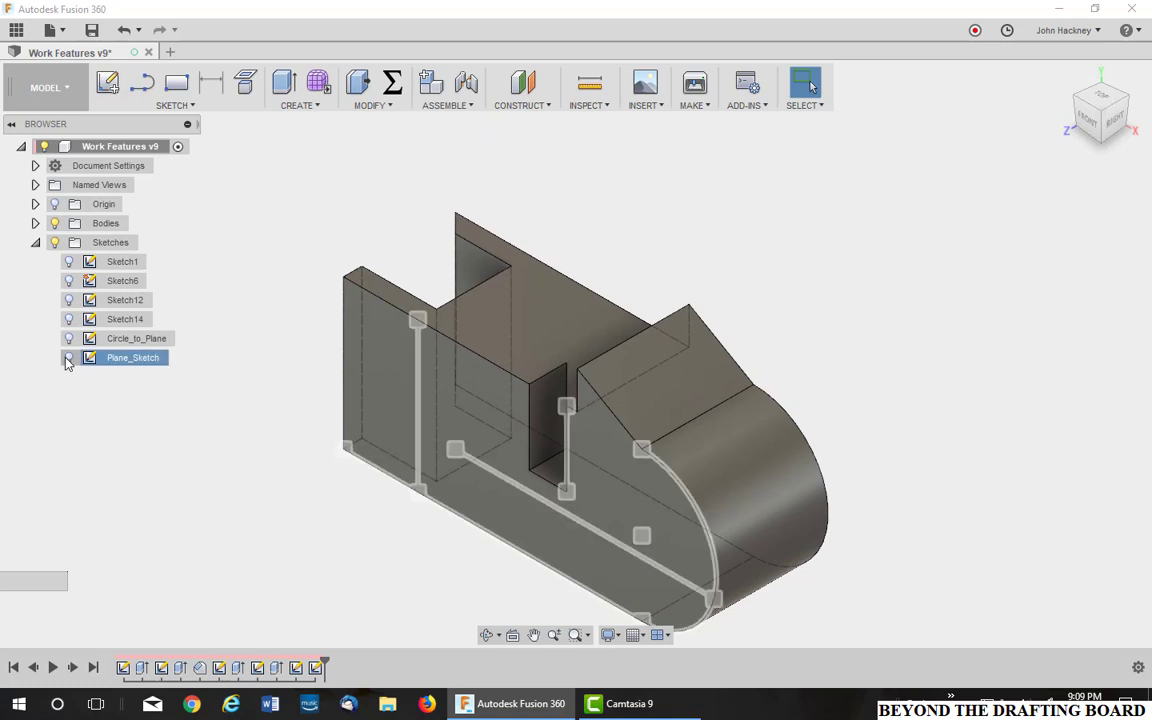
middle_click_drag(742, 273, 810, 267)
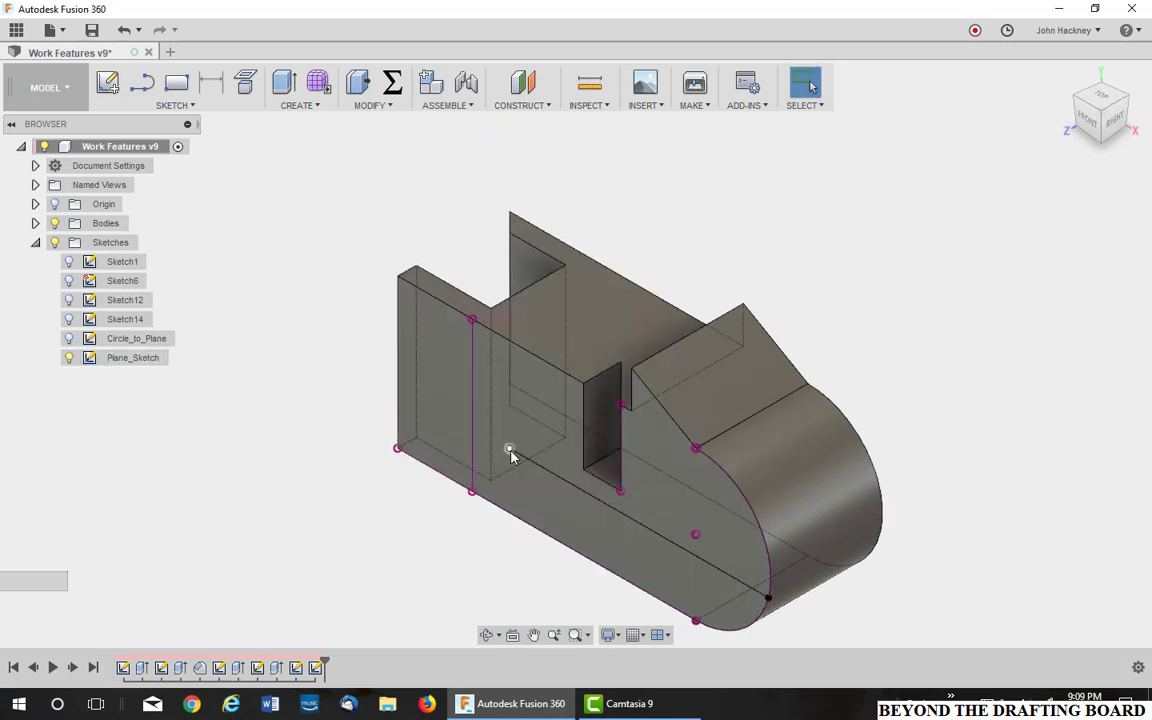
left_click(540, 106)
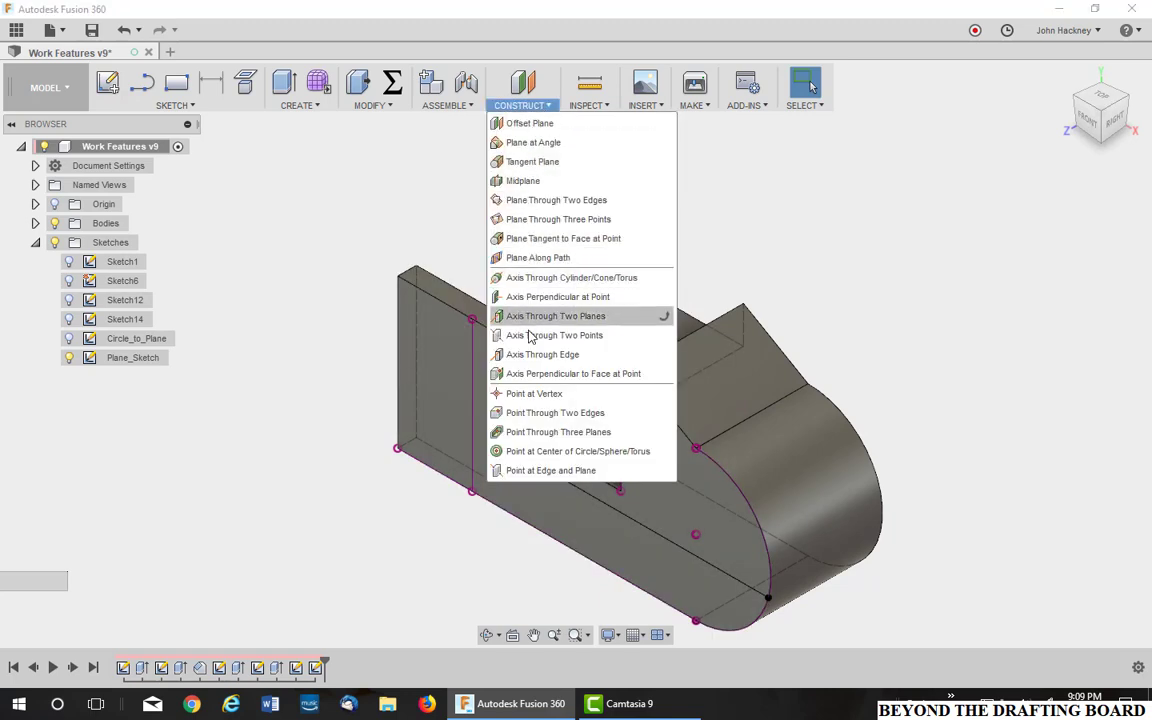
left_click(492, 391)
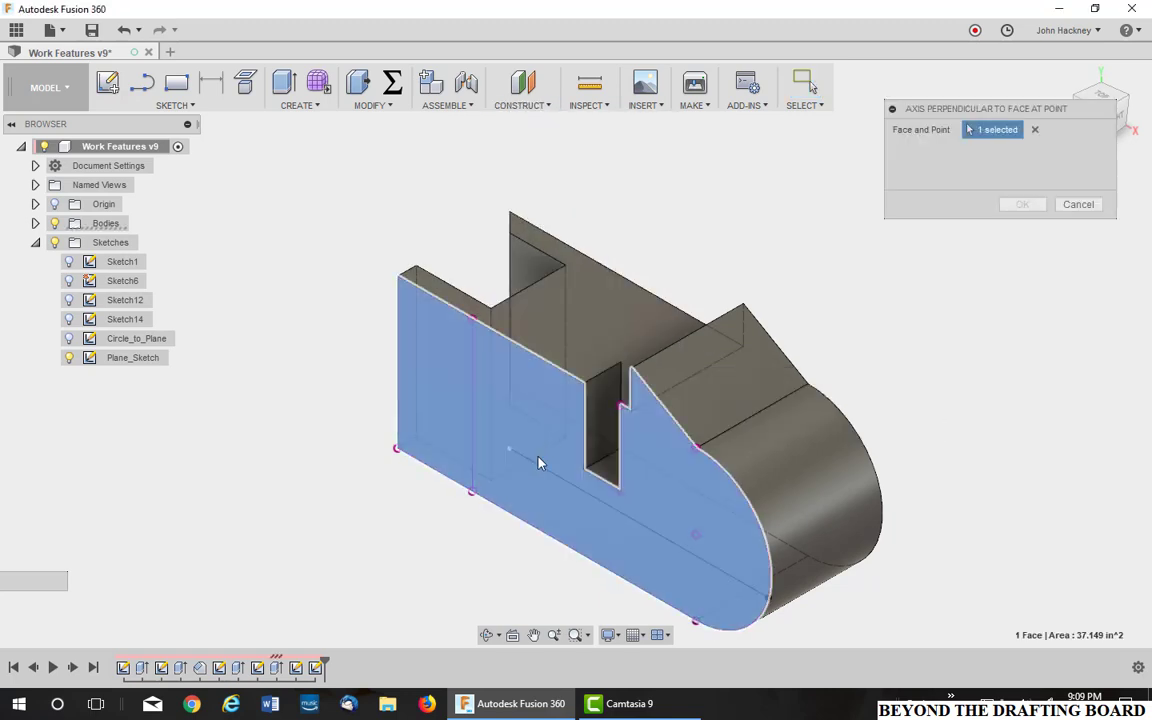
left_click(510, 449)
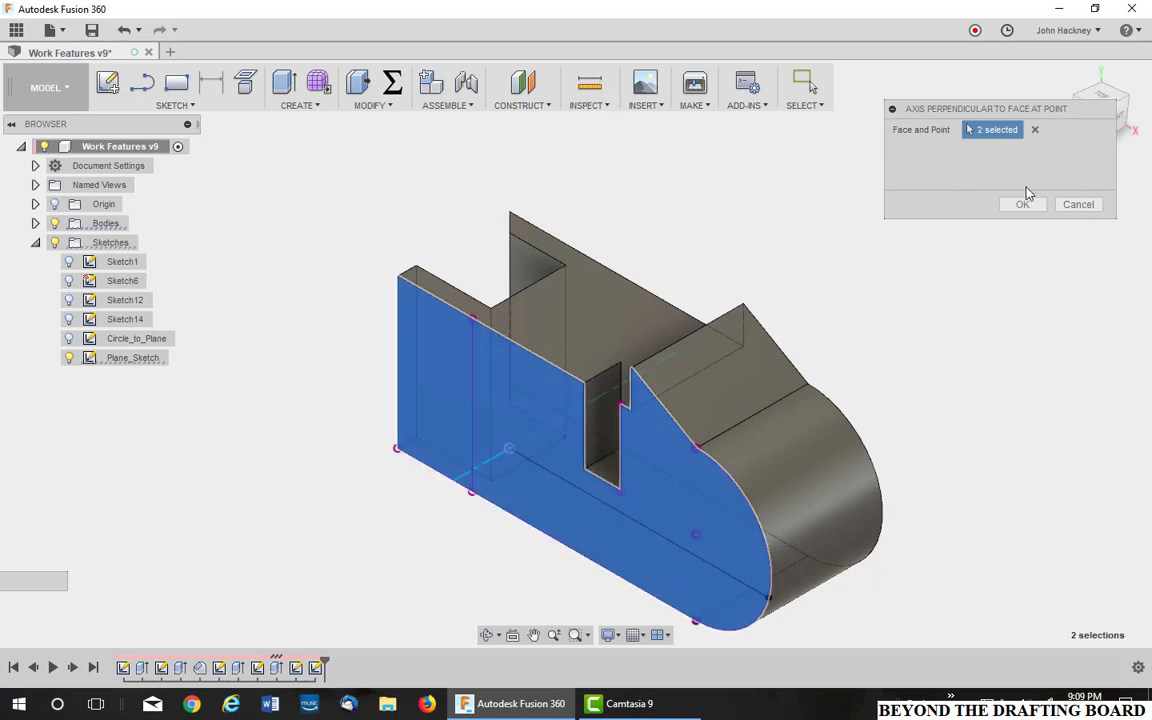
left_click(1078, 204)
Preview an axis perpendicular to the long side face through its top-left corner.
left_click(522, 104)
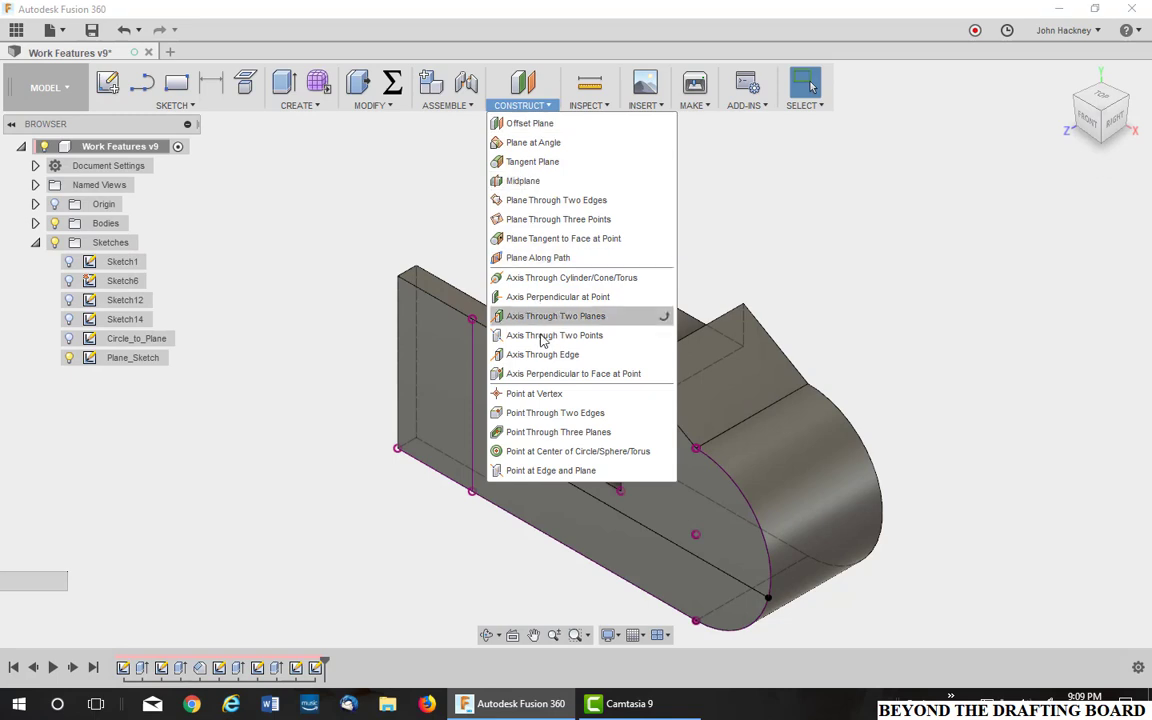
left_click(560, 376)
left_click(406, 354)
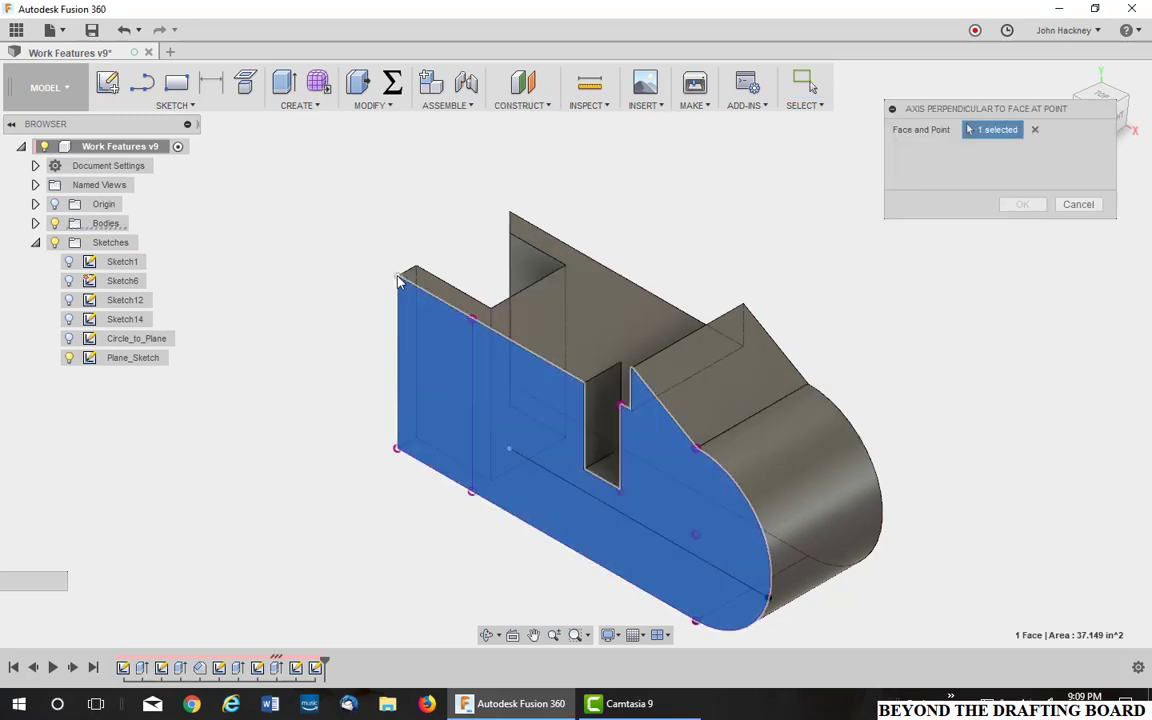
left_click(398, 276)
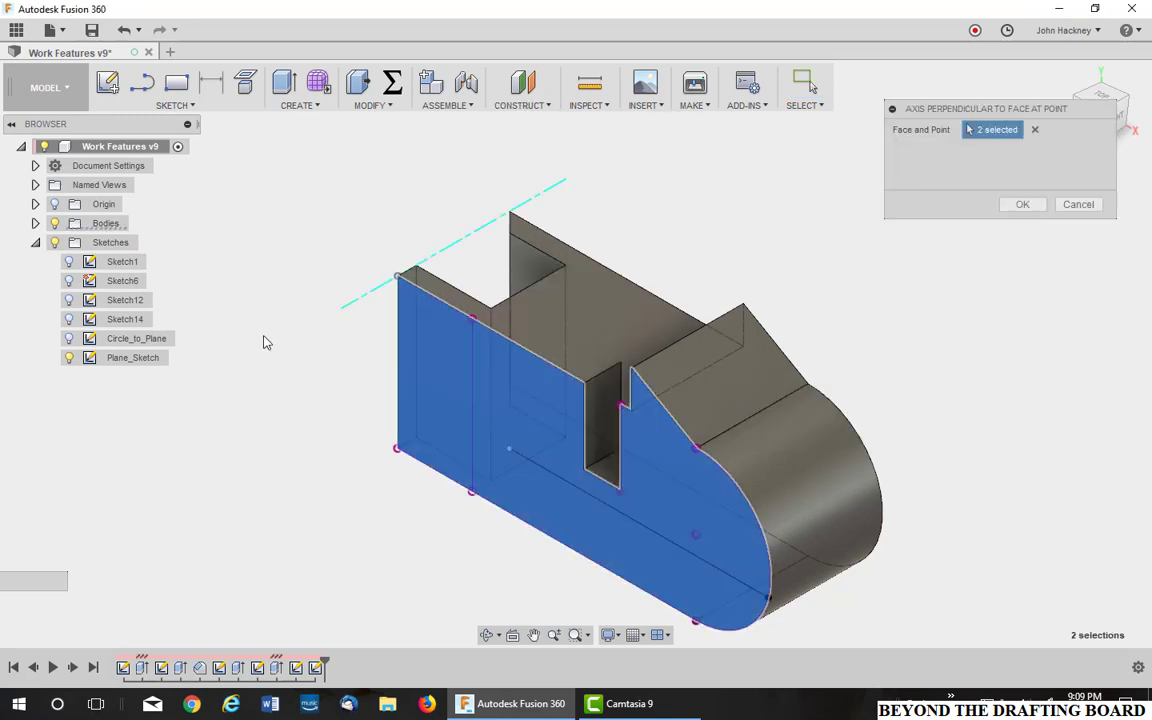
Discard the axis, then preview a vertex point at the sloped end's top corner and cancel it.
left_click(1077, 206)
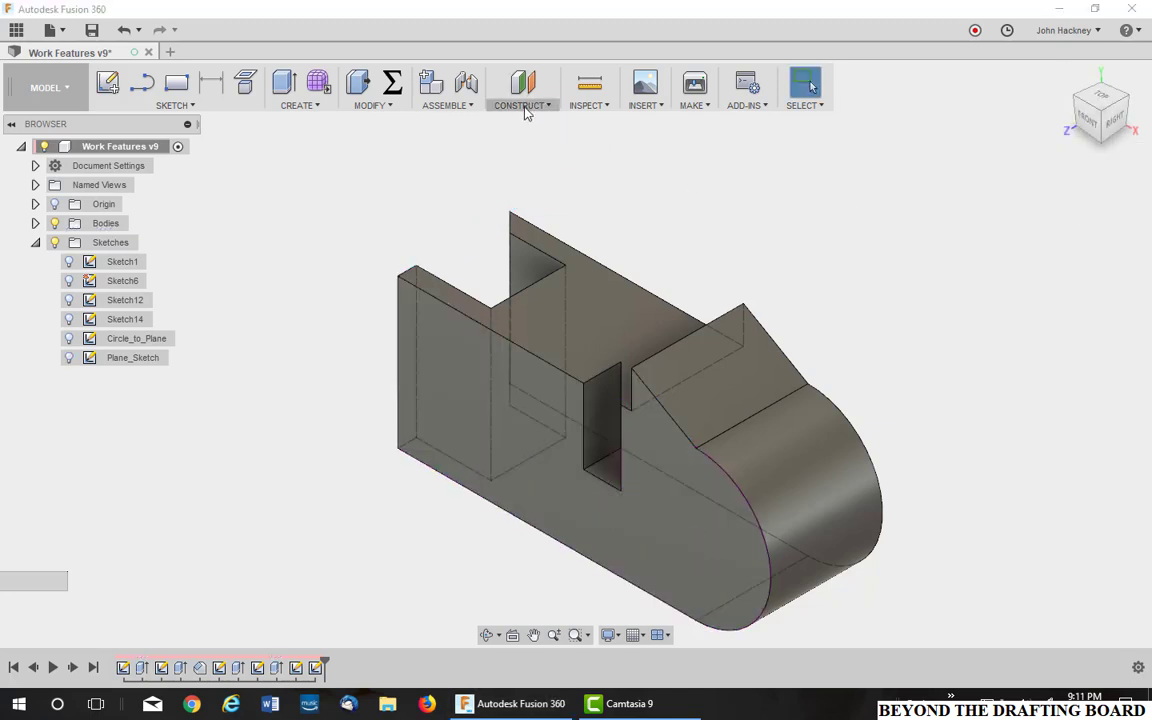
left_click(524, 106)
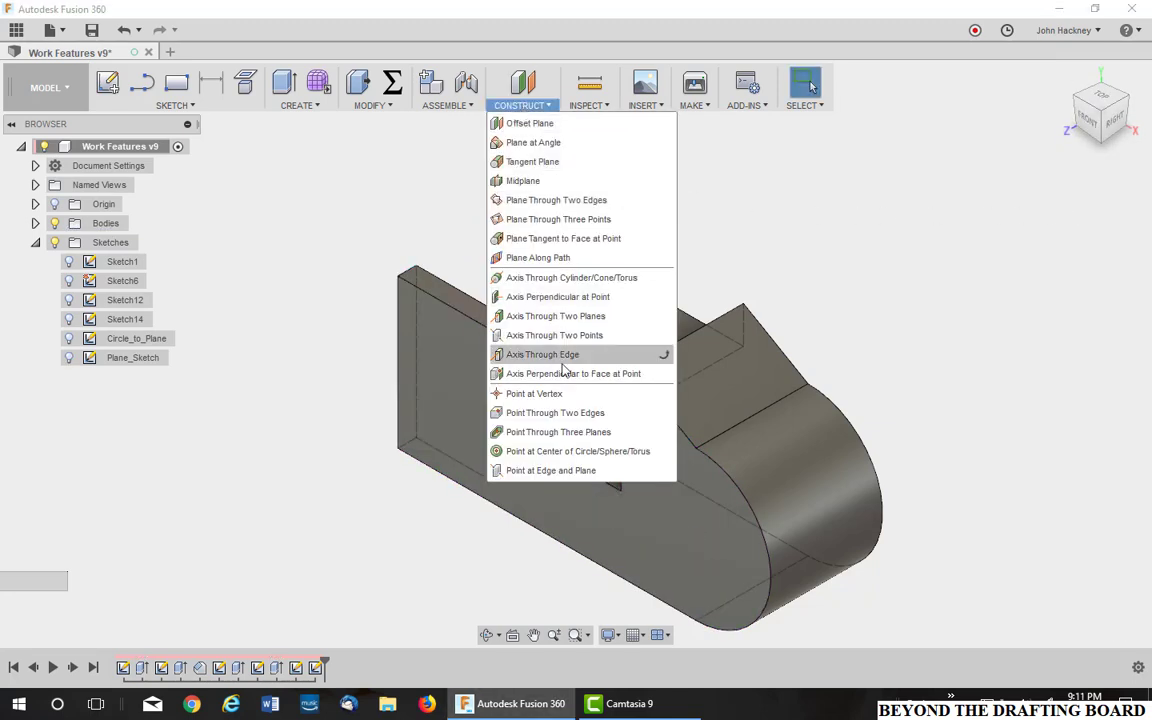
left_click(536, 394)
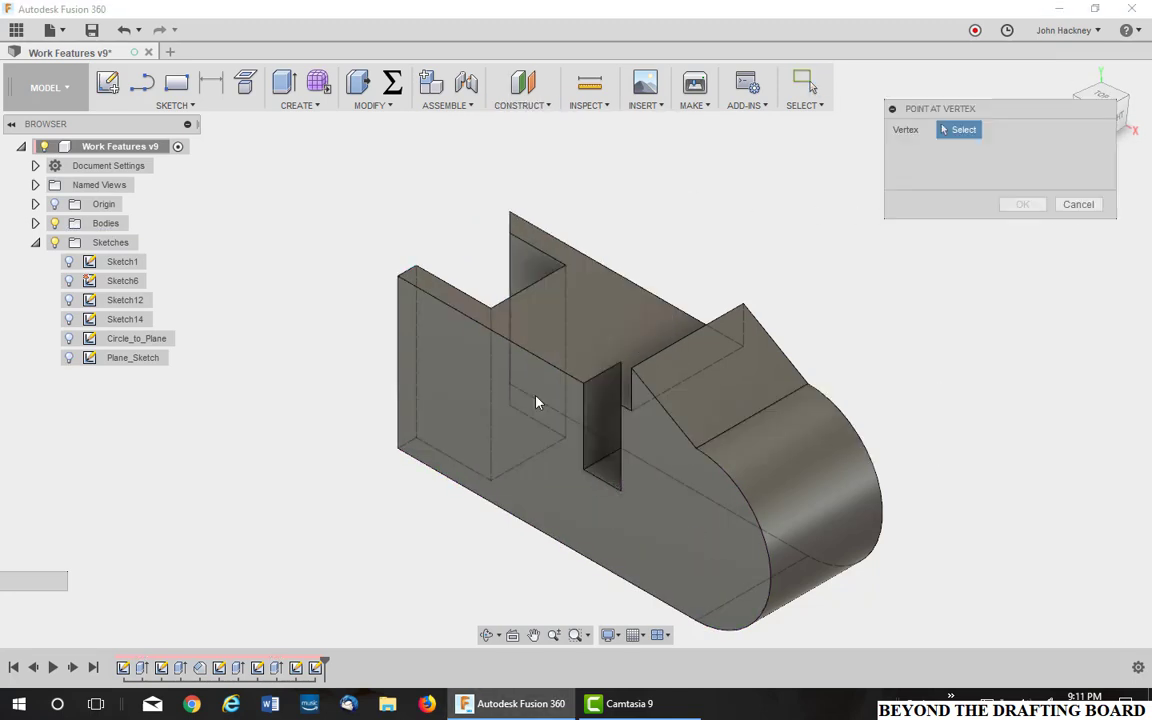
left_click(743, 305)
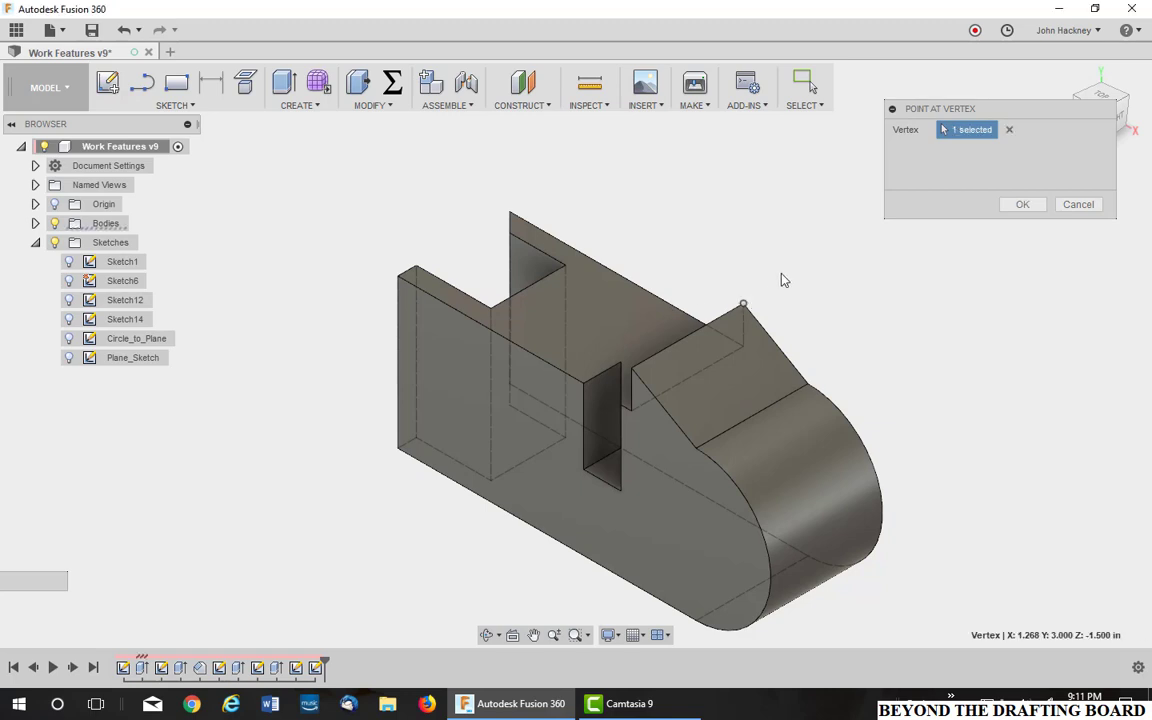
left_click(69, 358)
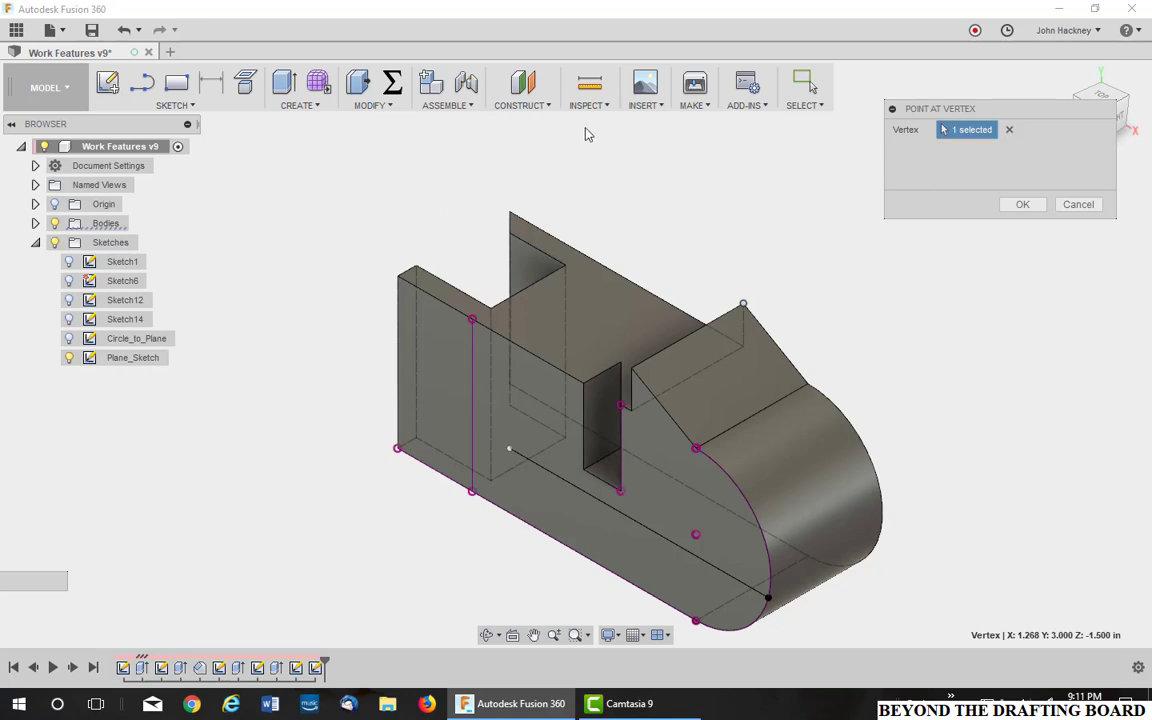
left_click(1022, 204)
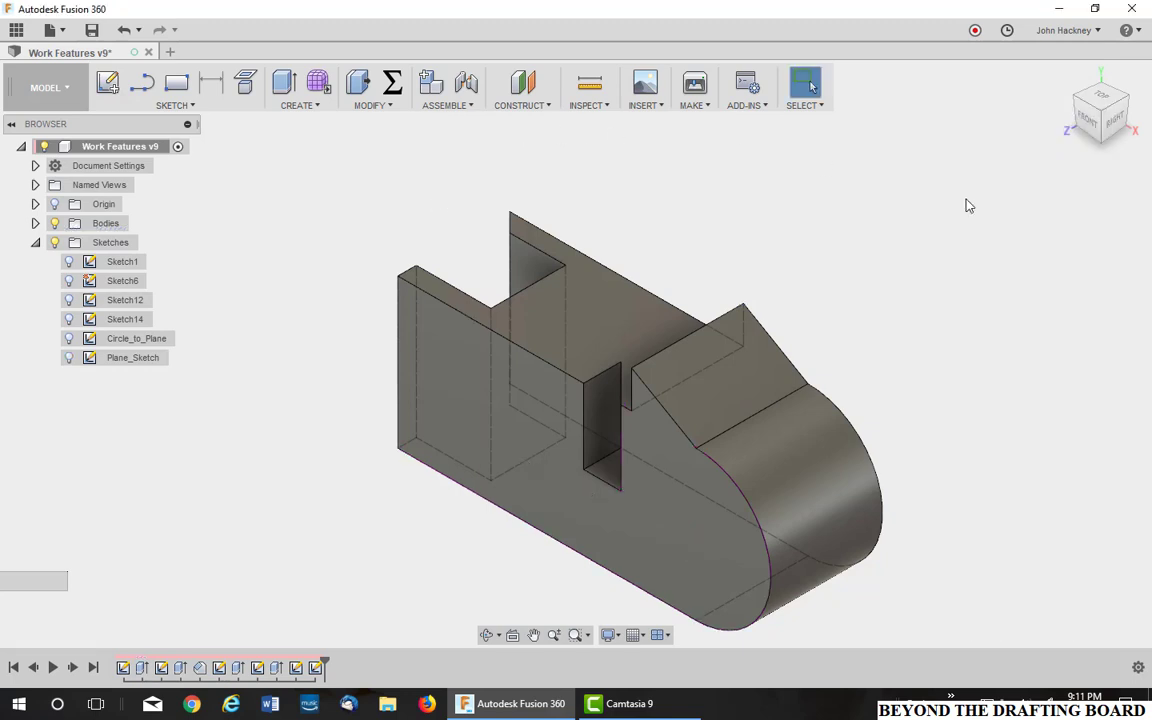
left_click(547, 106)
left_click(530, 391)
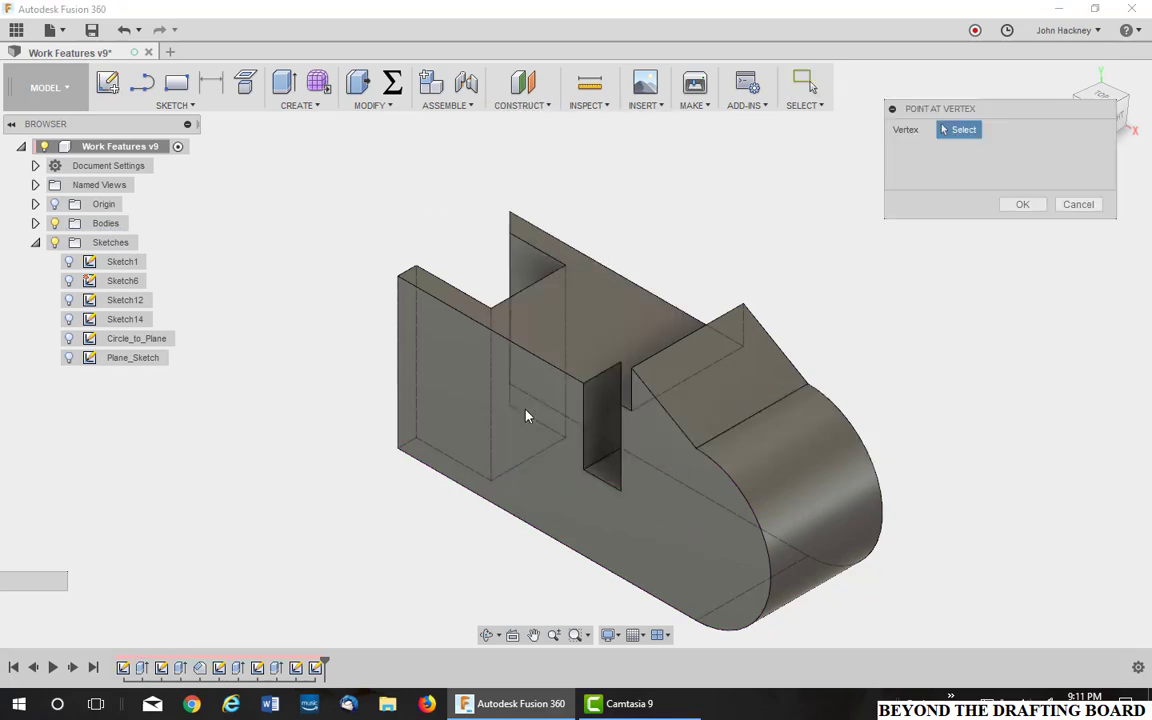
key("Escape")
left_click(69, 357)
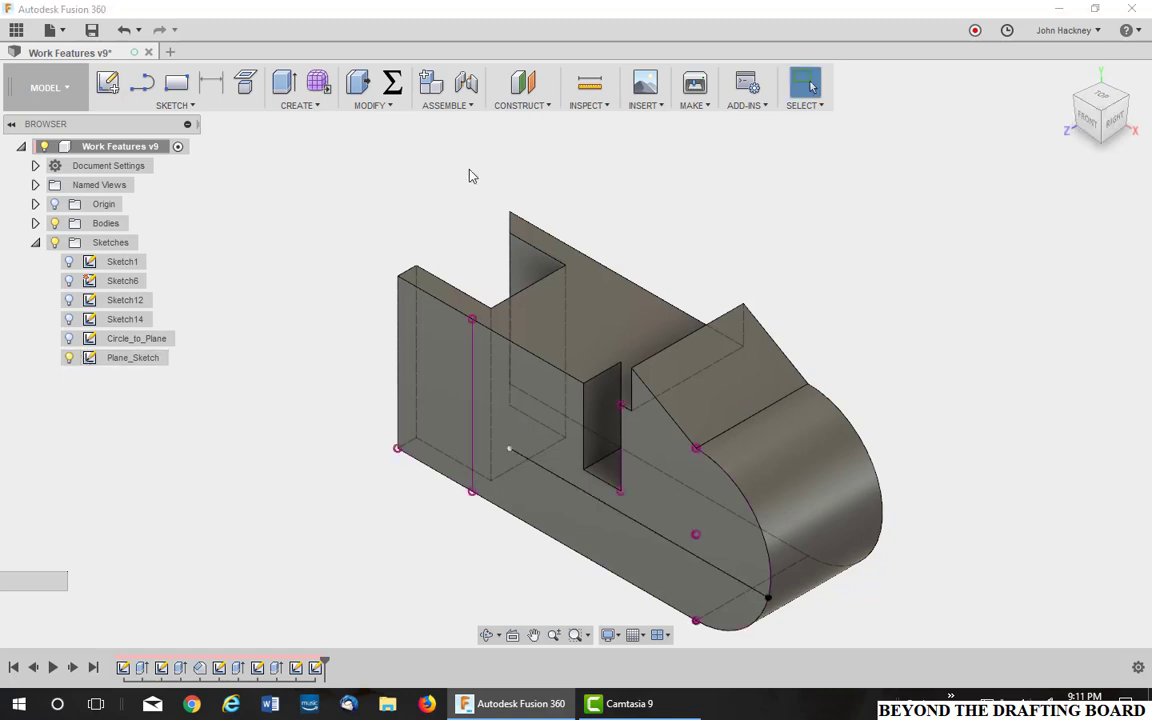
Preview a point-at-vertex on the side-face sketch point, then cancel it without creating it.
left_click(522, 105)
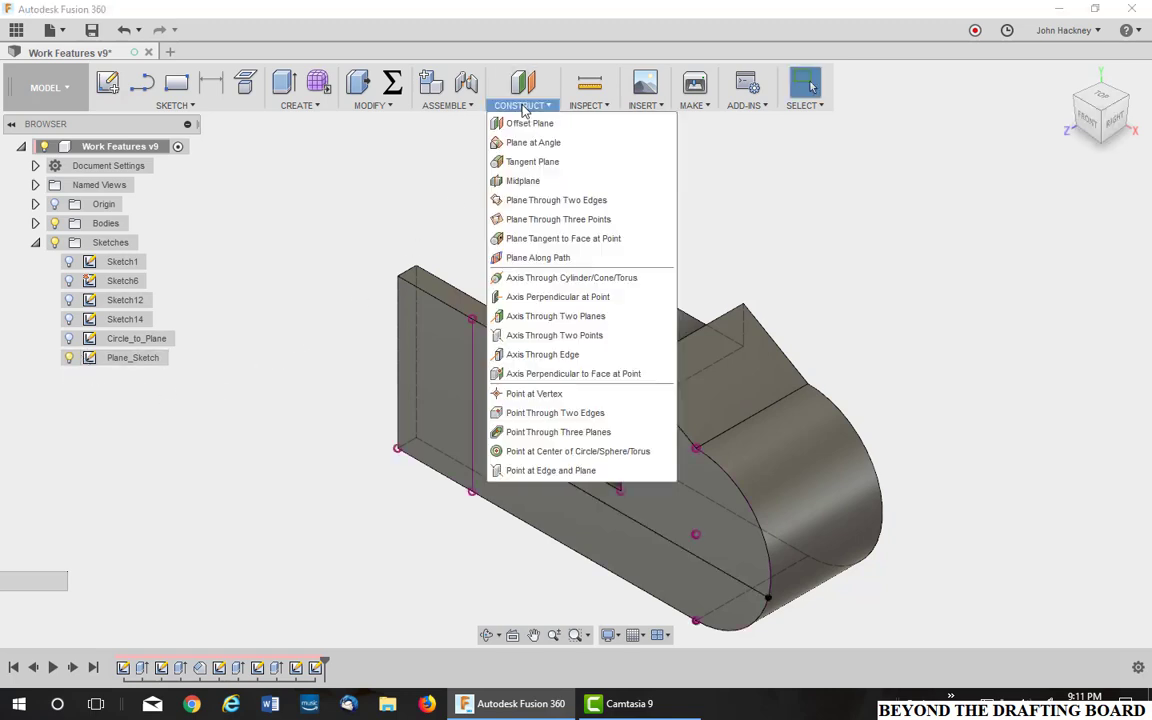
left_click(519, 396)
left_click(510, 449)
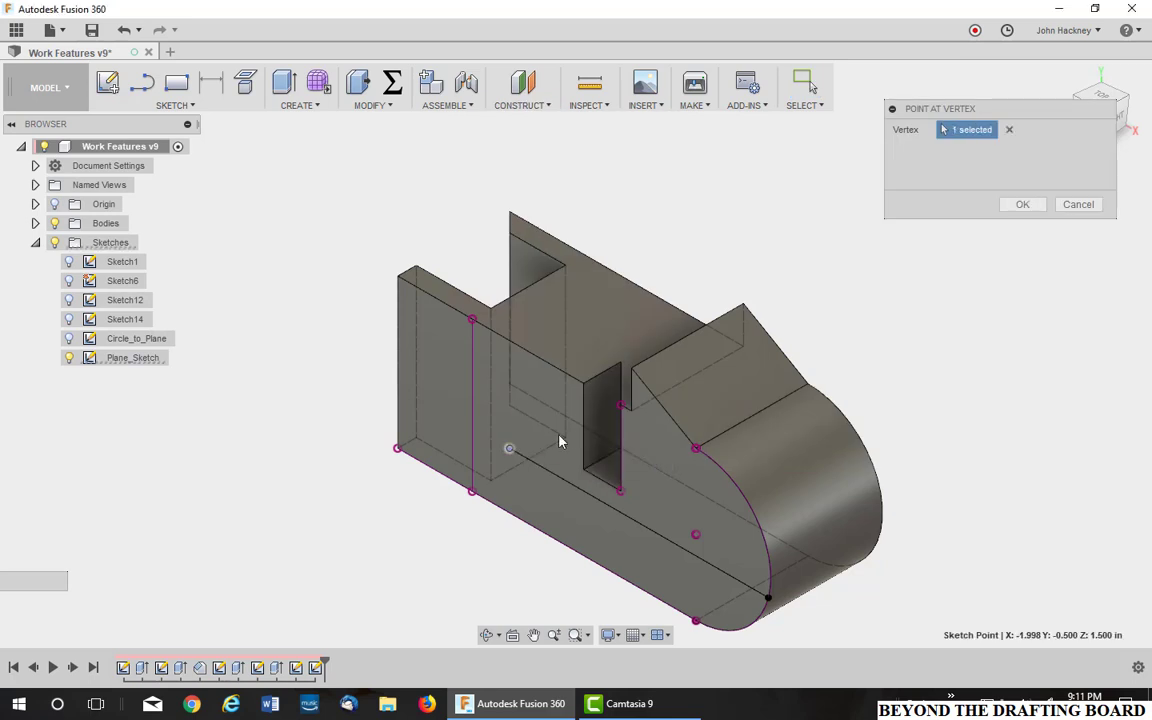
left_click(1078, 204)
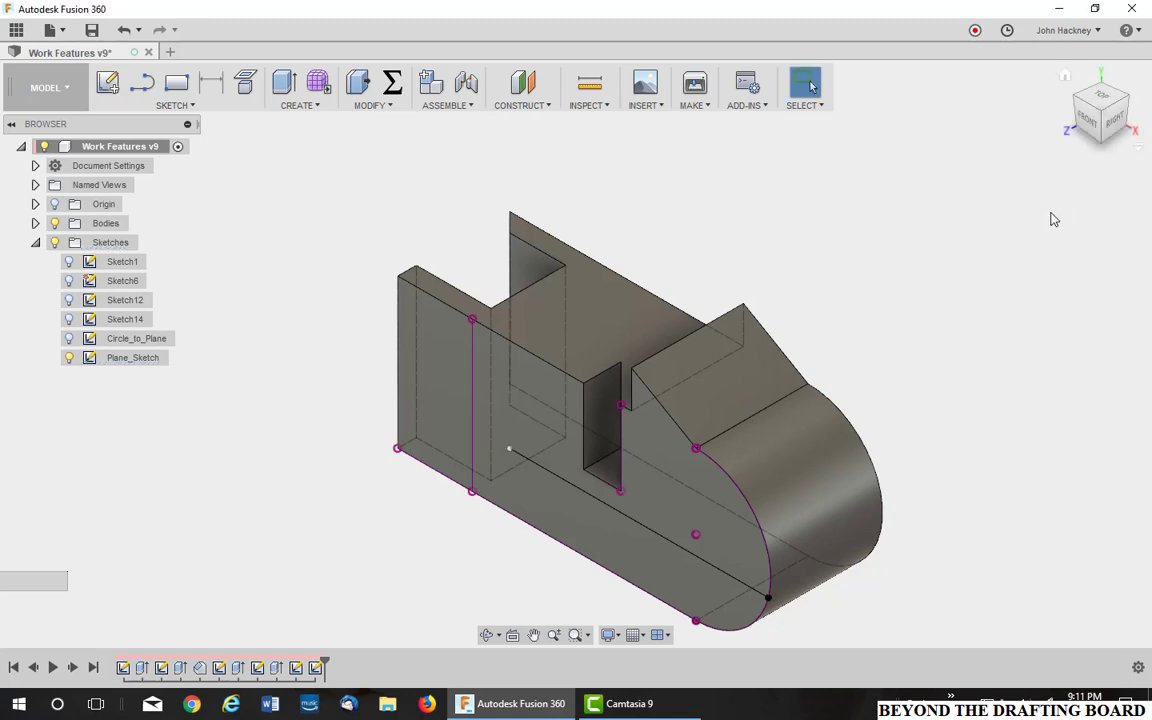
left_click(65, 362)
key("Escape")
Preview a point where two of the part's edges intersect, then discard it.
left_click(512, 106)
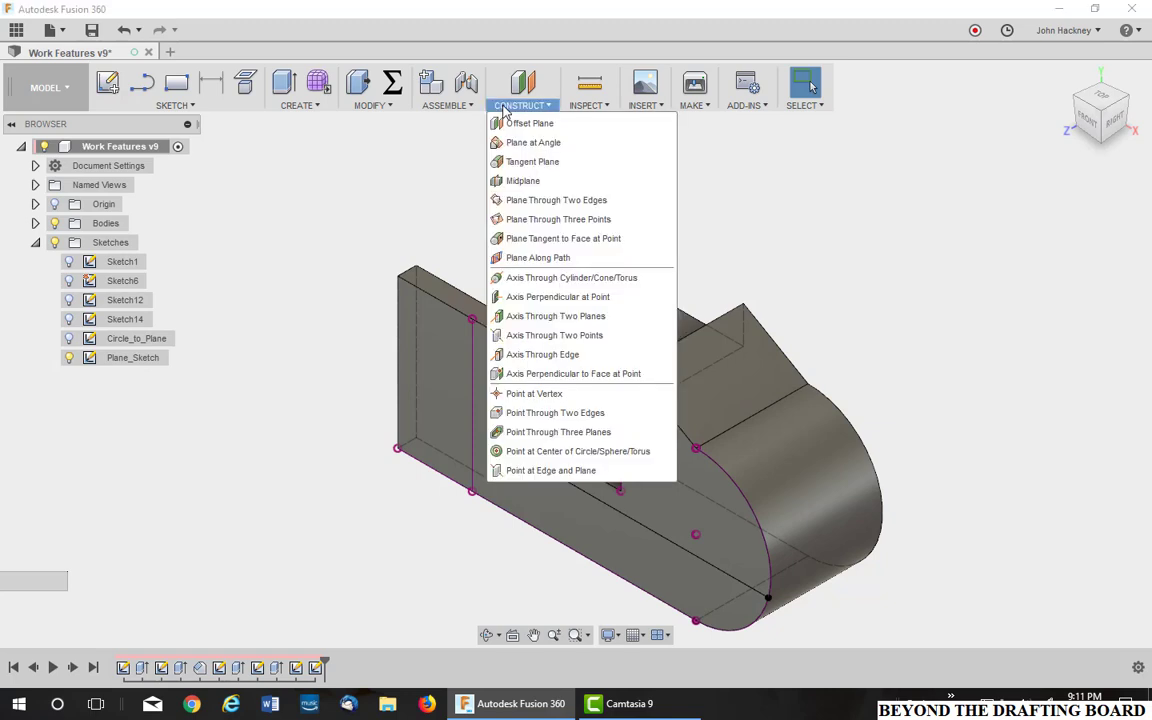
left_click(586, 412)
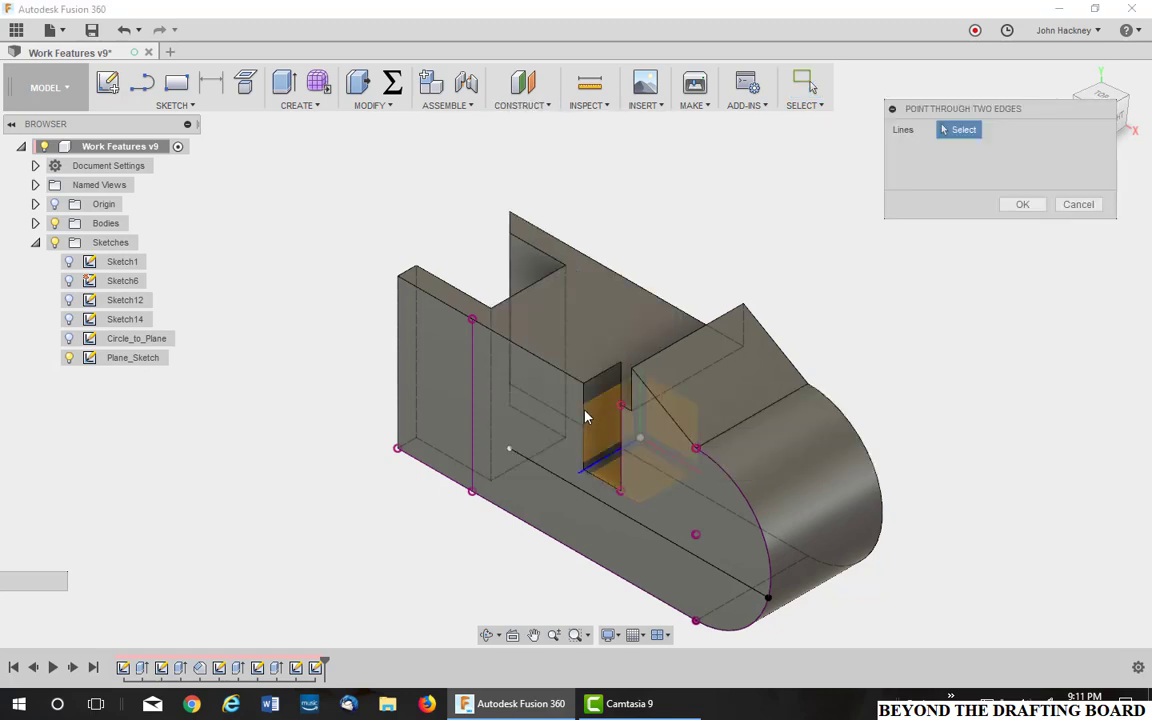
left_click(510, 228)
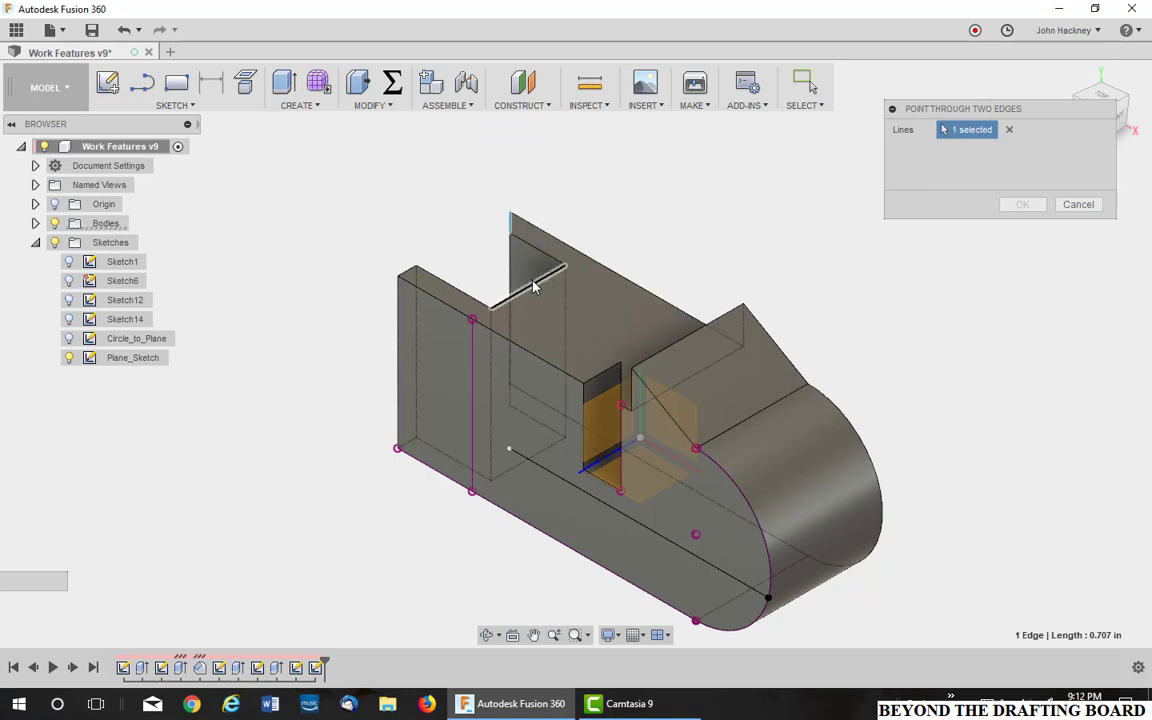
left_click(512, 300)
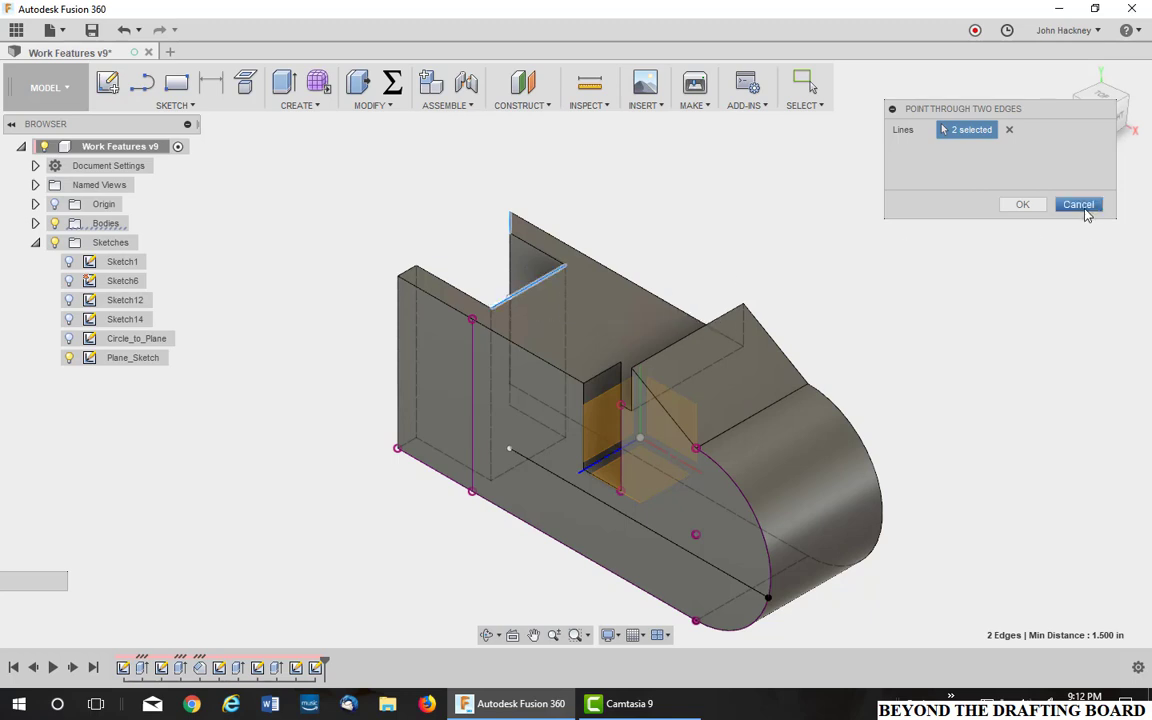
left_click(1018, 205)
Retry the two-edge point on the diagonal and left vertical edges (6.347 in apart), then cancel.
left_click(522, 104)
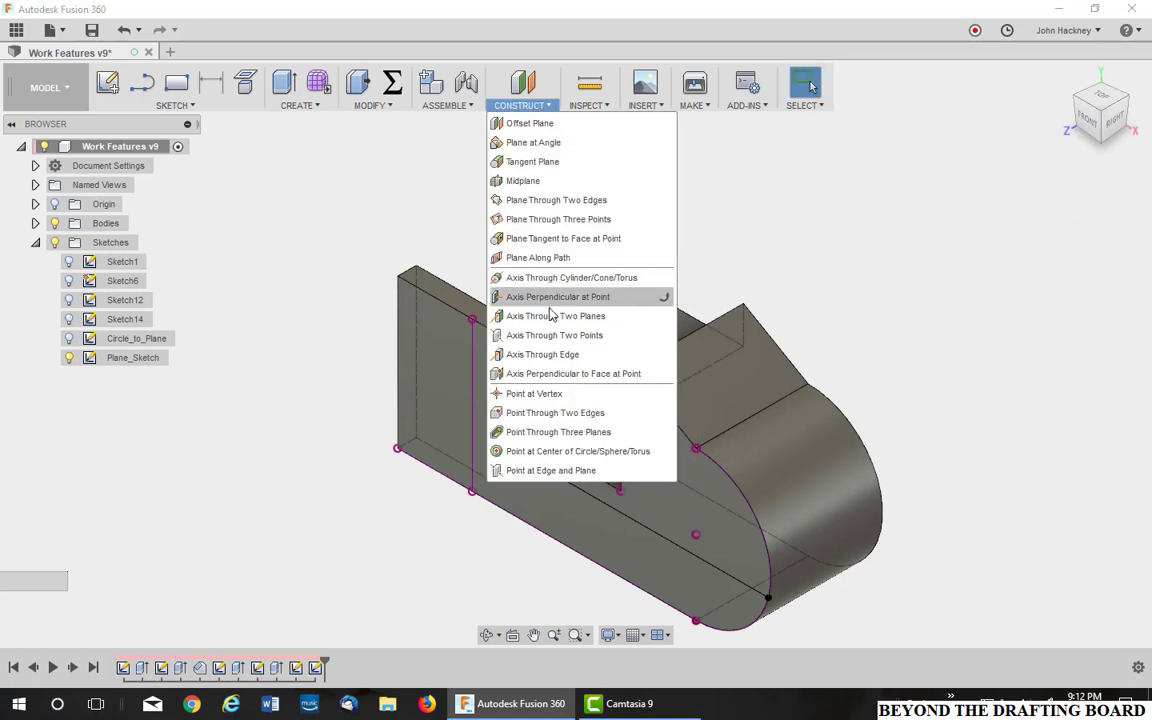
left_click(580, 413)
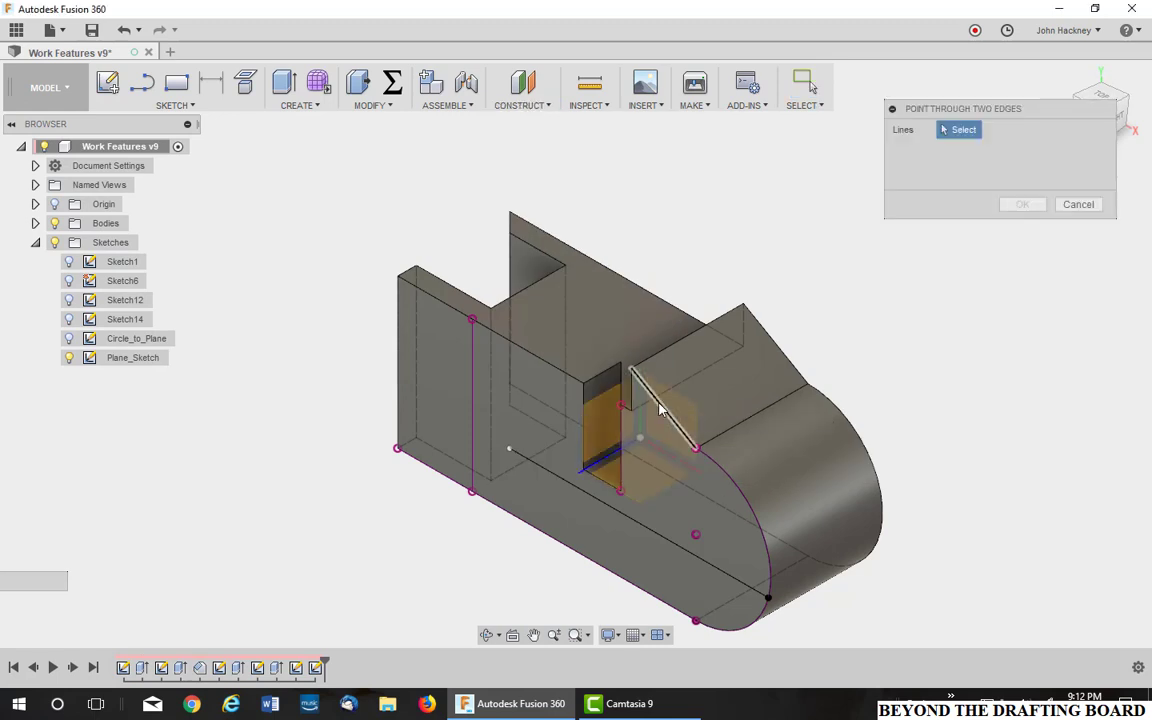
left_click(660, 404)
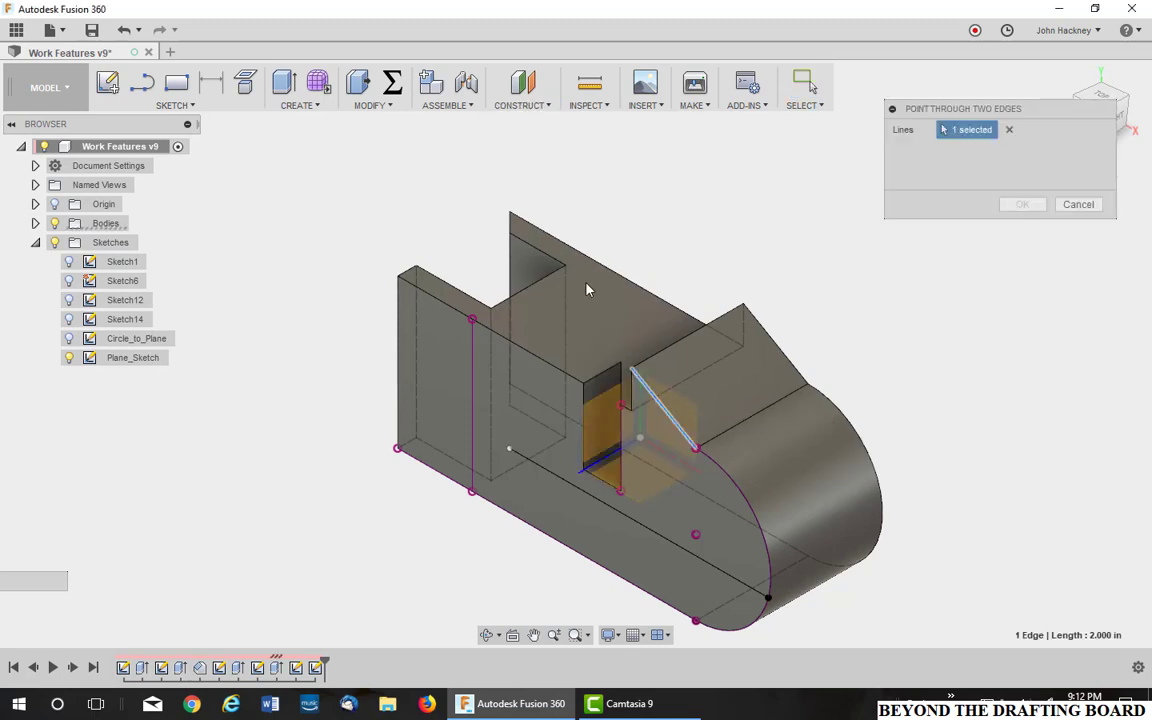
left_click(399, 295)
middle_click_drag(486, 249, 509, 319)
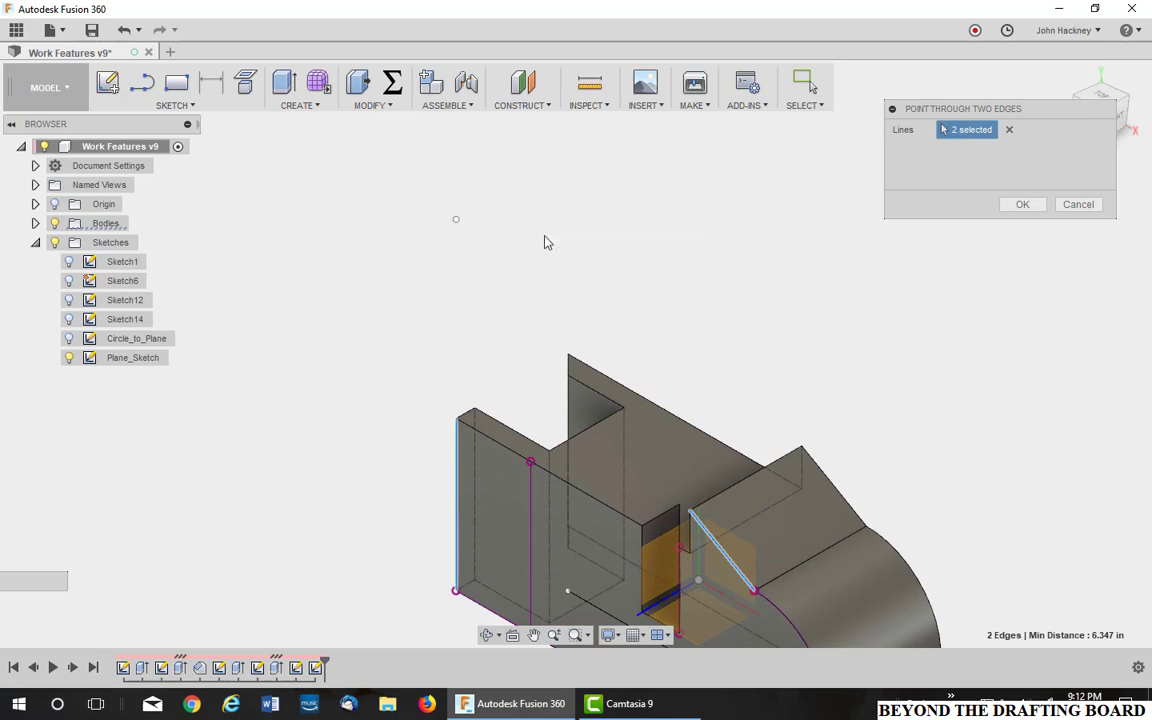
left_click(1070, 213)
Orbit the part to view it from above.
left_click(535, 103)
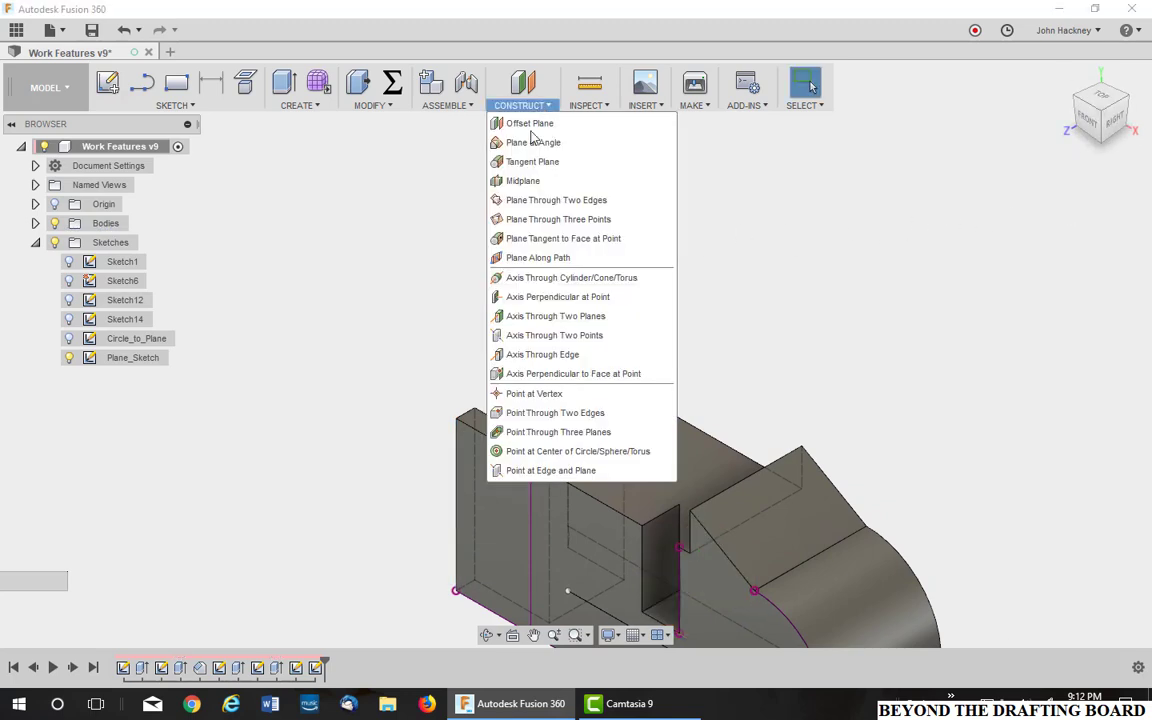
left_click(711, 403)
middle_click_drag(710, 375, 674, 311, "shift")
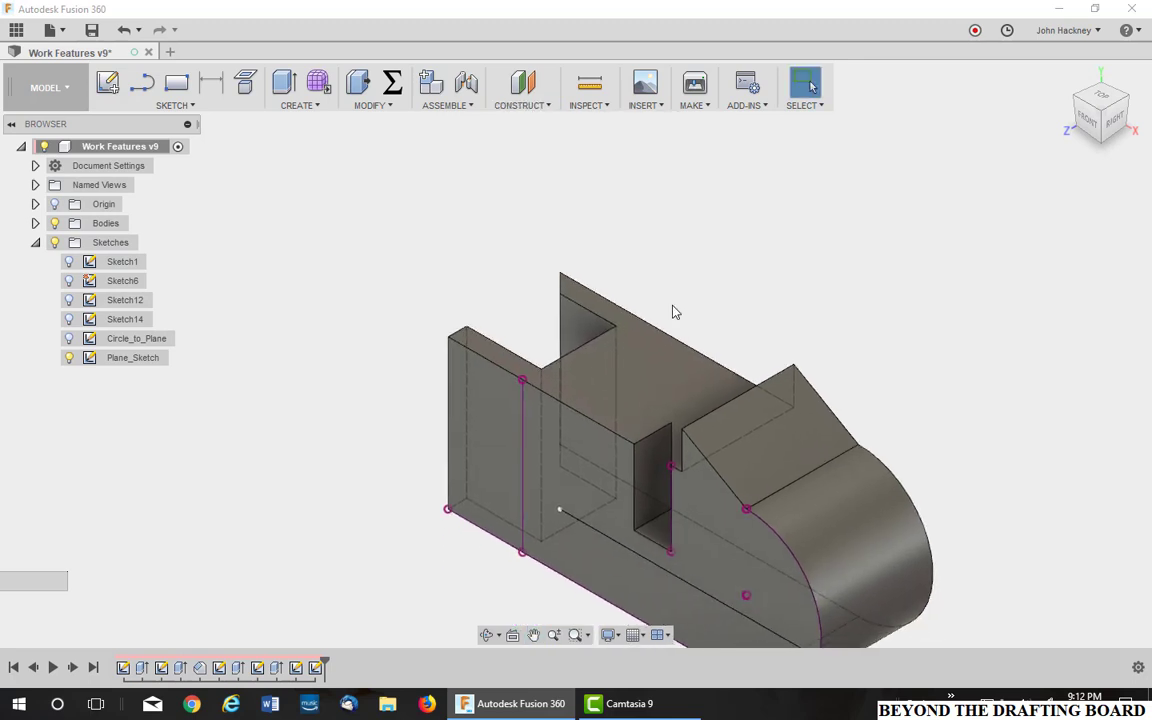
left_click(520, 105)
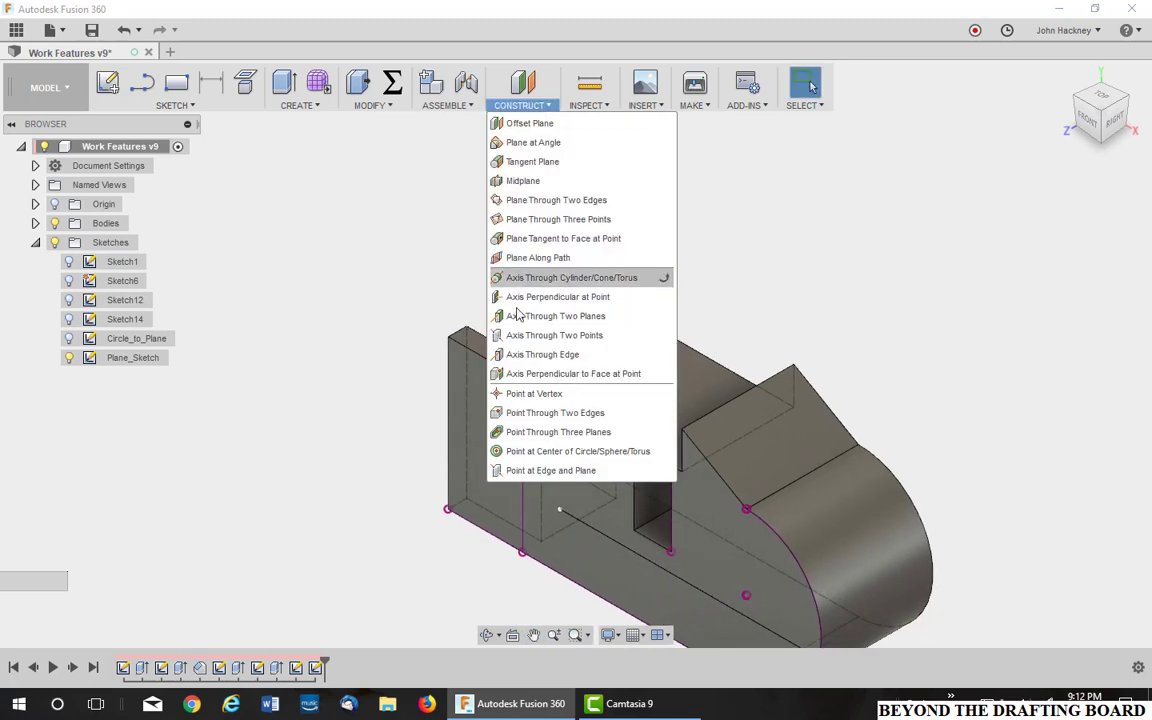
Preview a point through the block's top, left wall and front faces, then cancel it.
left_click(558, 432)
middle_click_drag(741, 234, 681, 136, "shift")
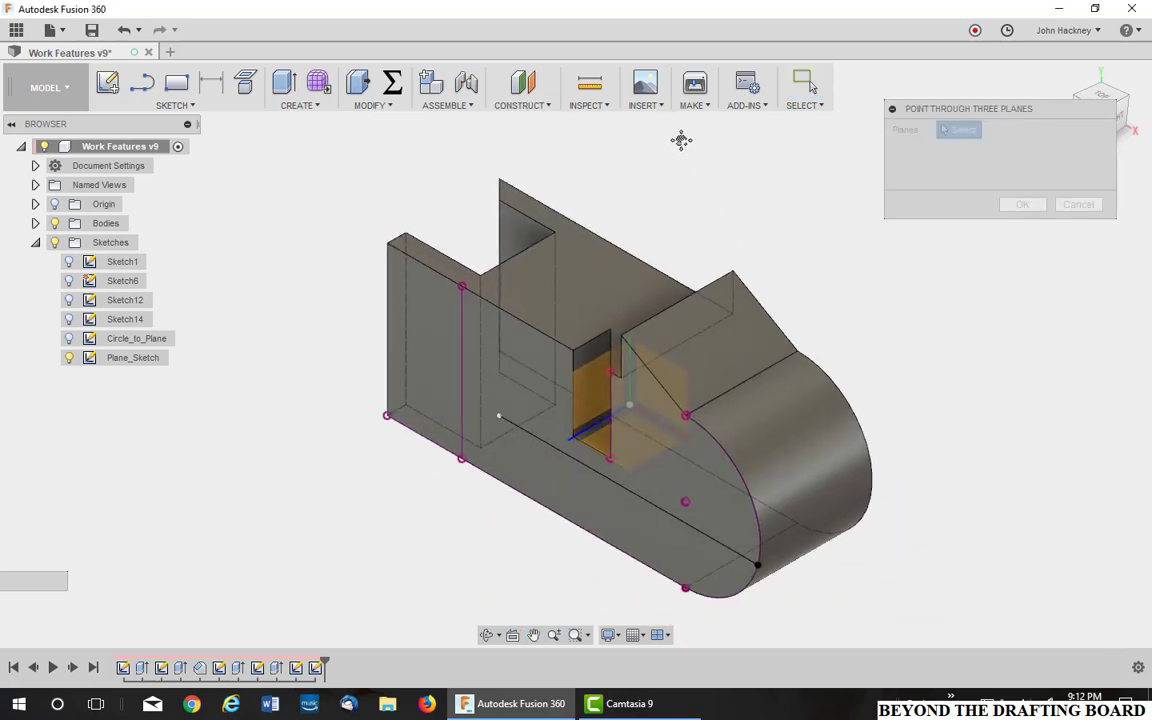
left_click(651, 303)
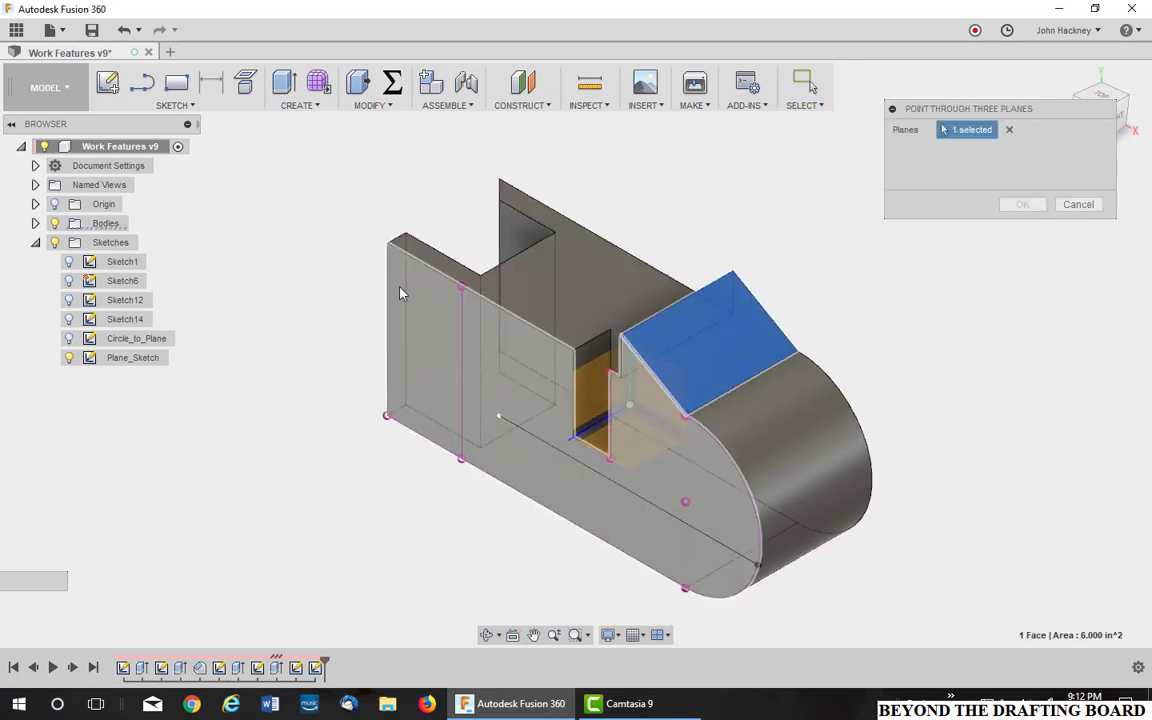
left_click(401, 296)
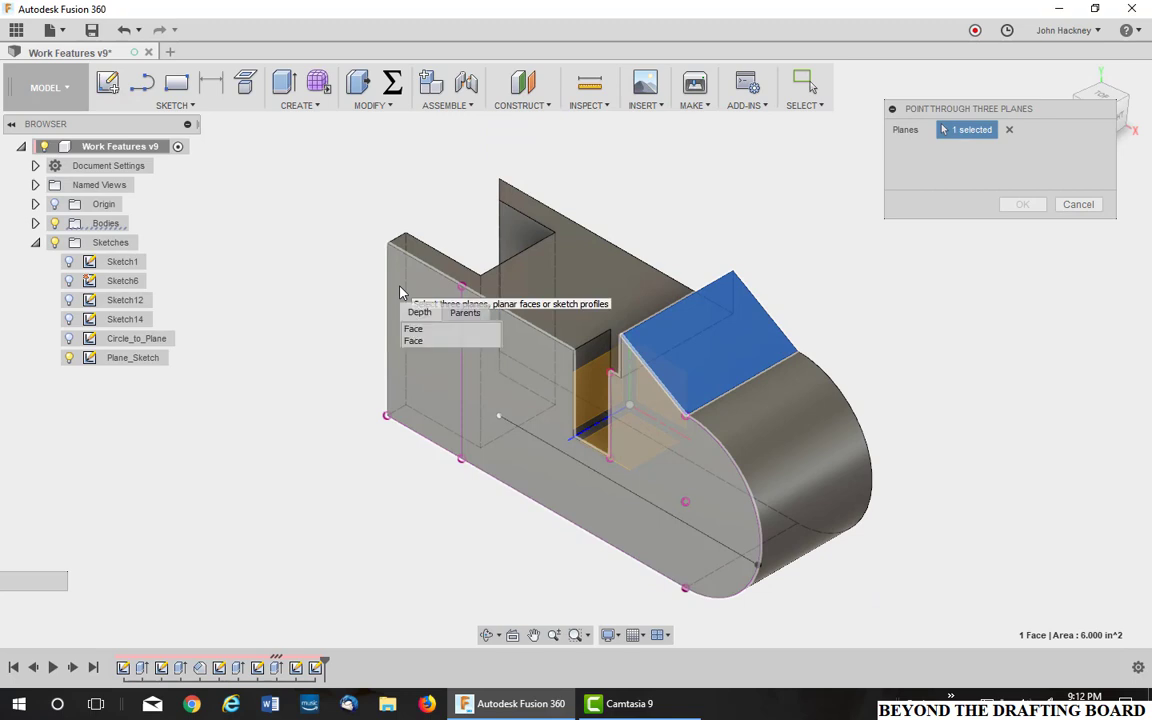
left_click(412, 340)
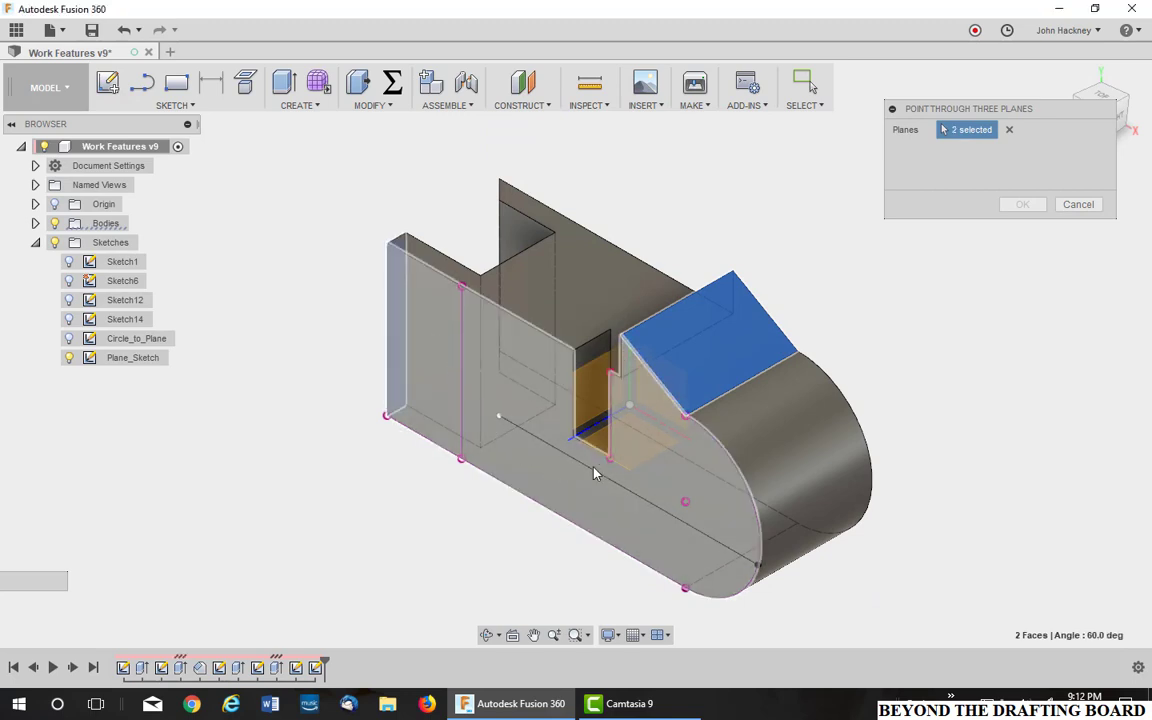
left_click(652, 476)
middle_click_drag(730, 188, 838, 368)
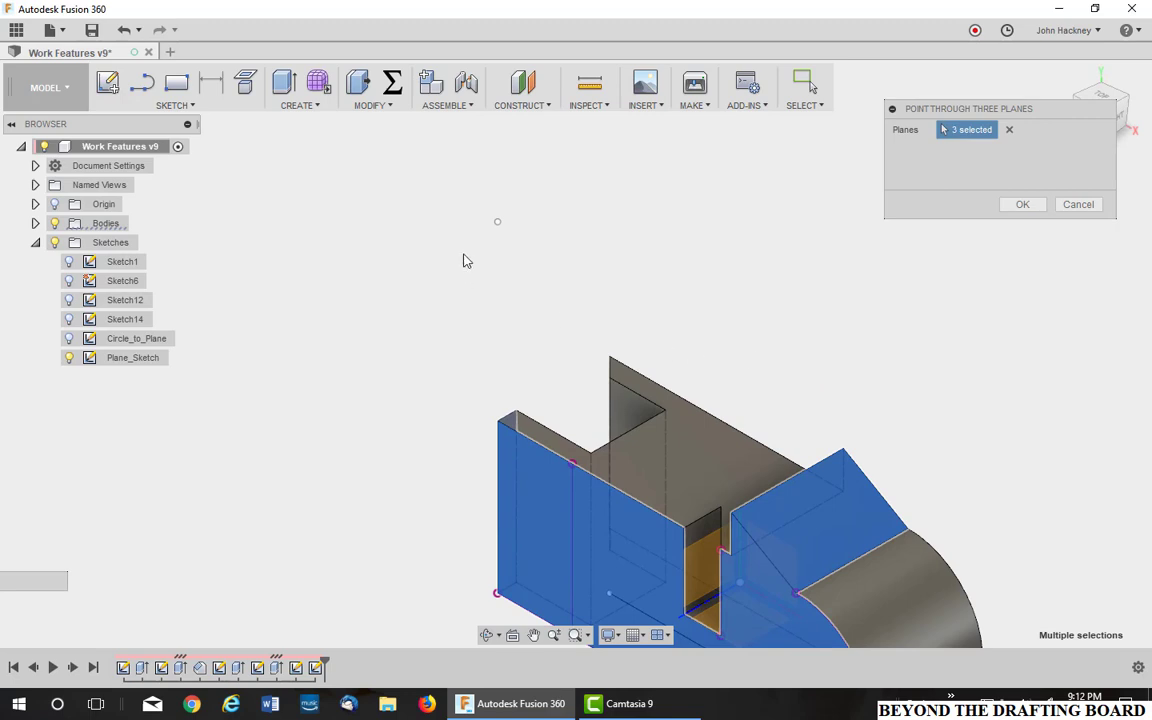
middle_click_drag(671, 299, 654, 252)
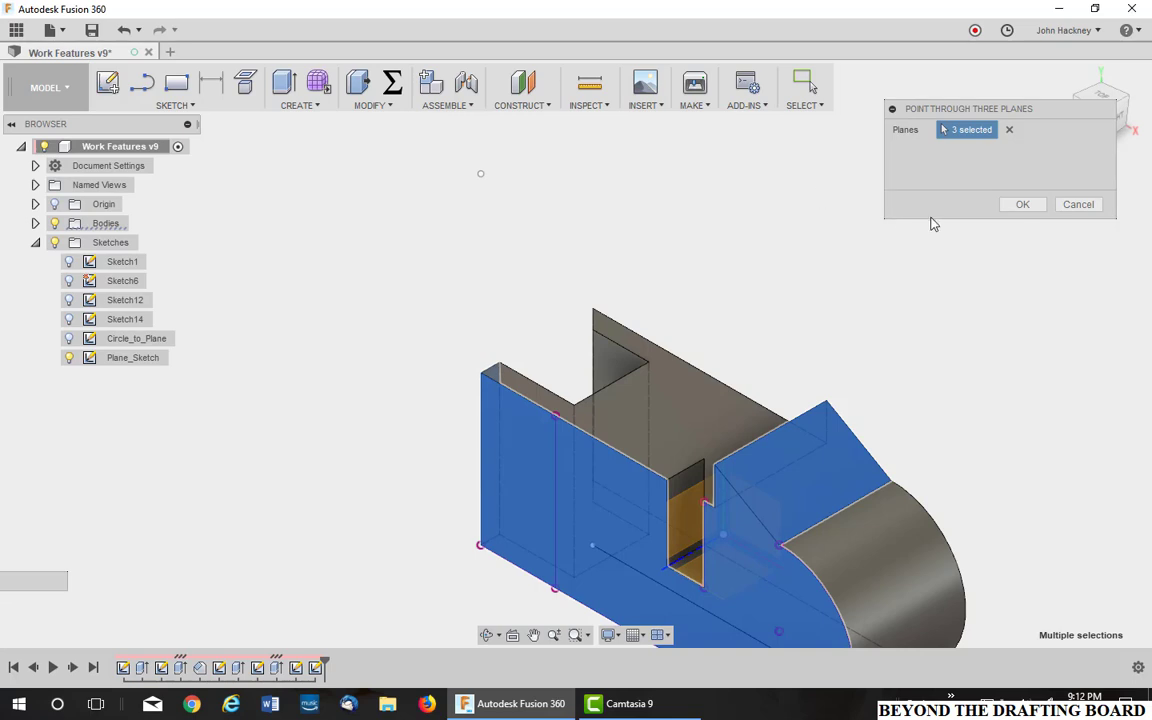
left_click(1076, 204)
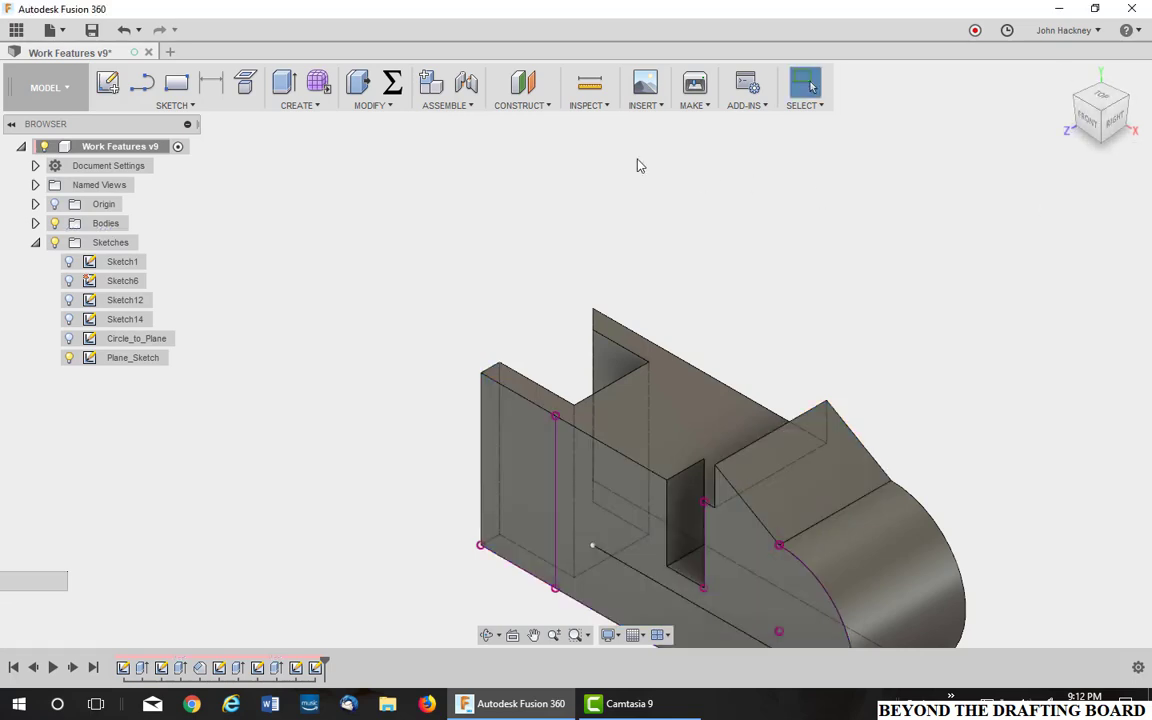
left_click(538, 106)
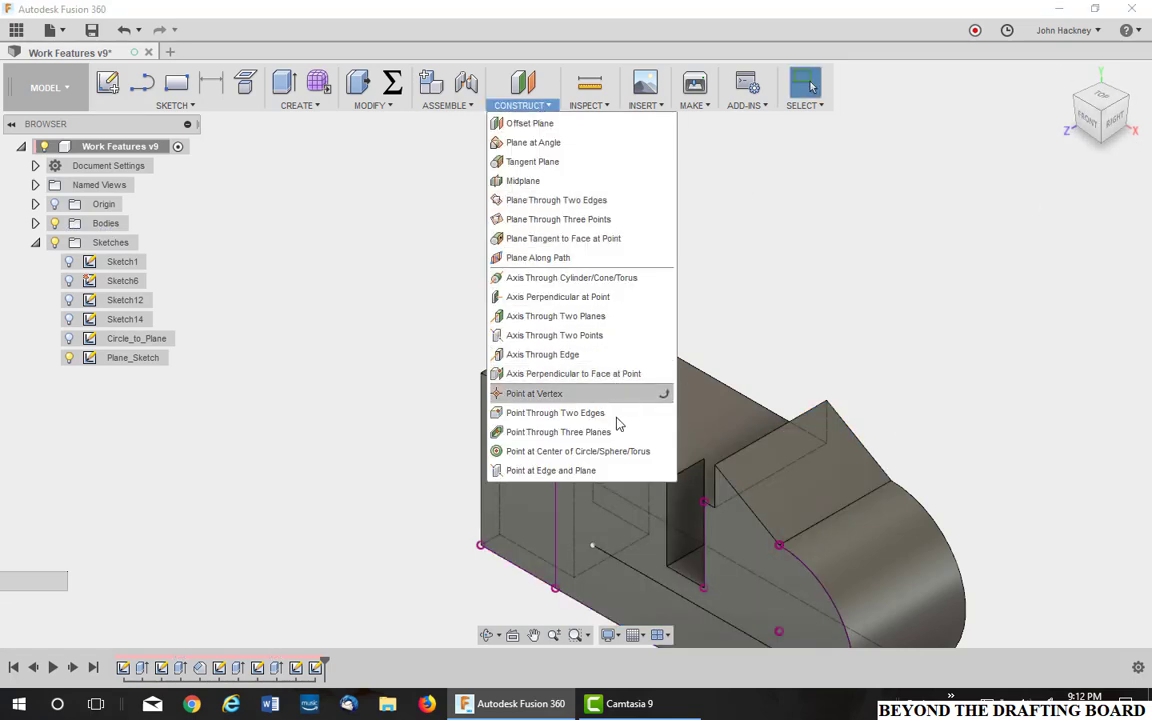
left_click(556, 460)
middle_click_drag(835, 386, 800, 400, "shift")
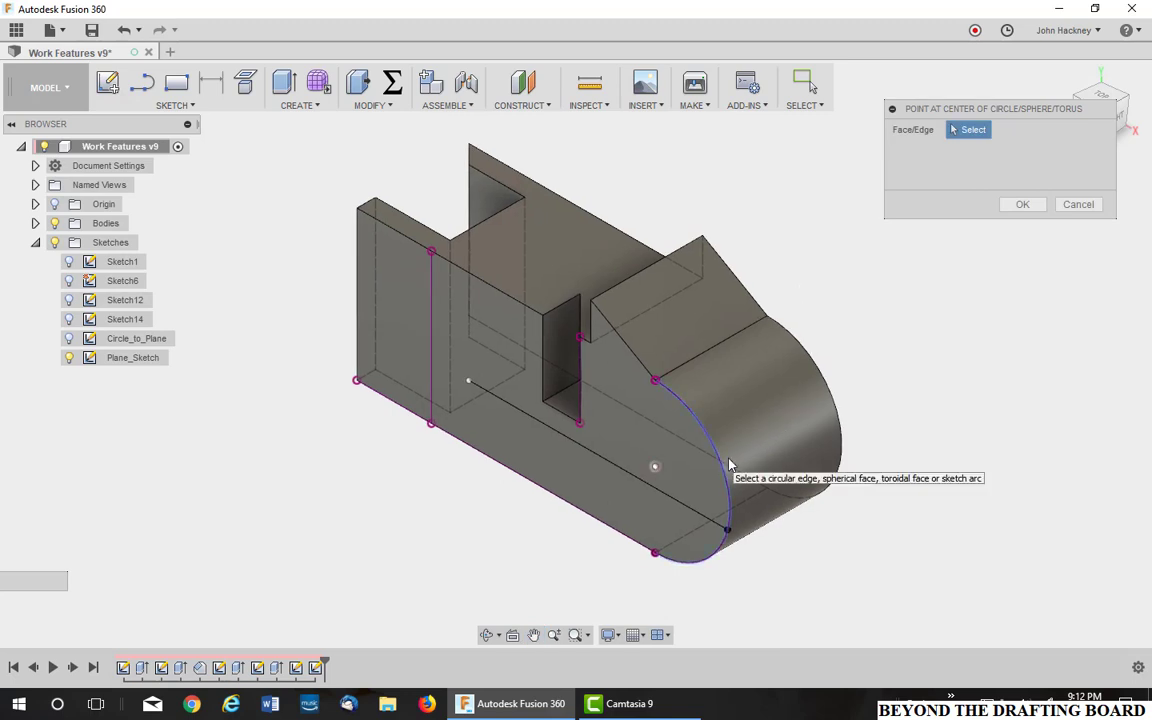
left_click(838, 415)
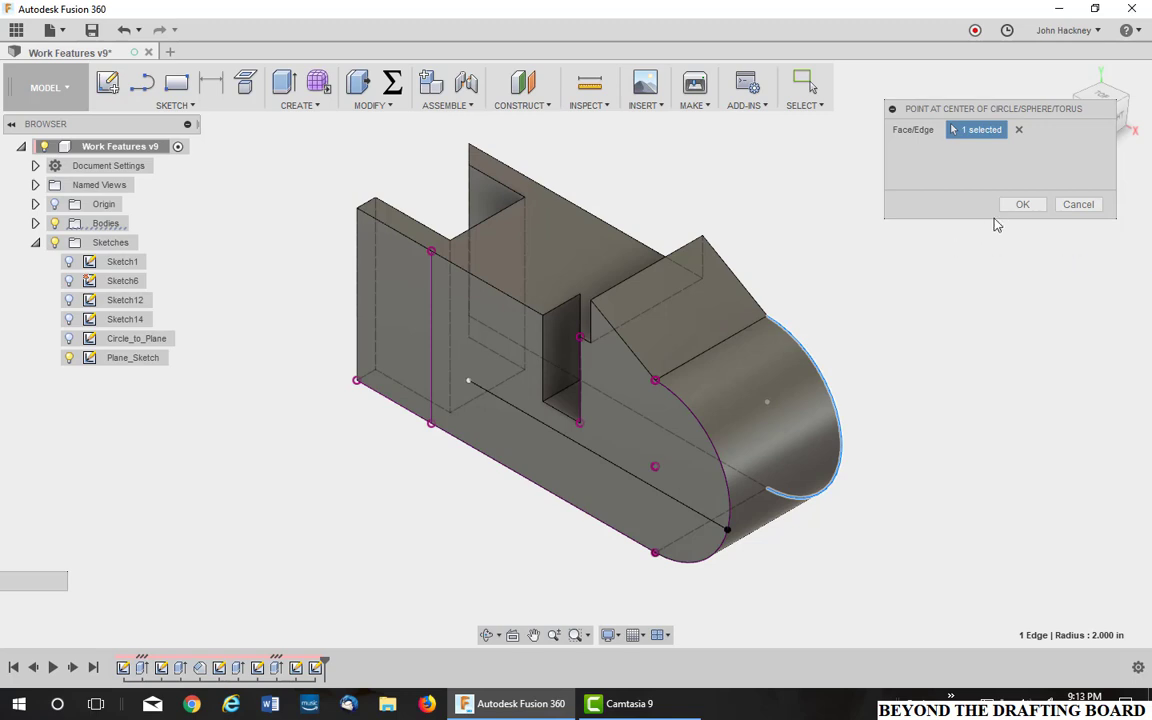
left_click(1075, 205)
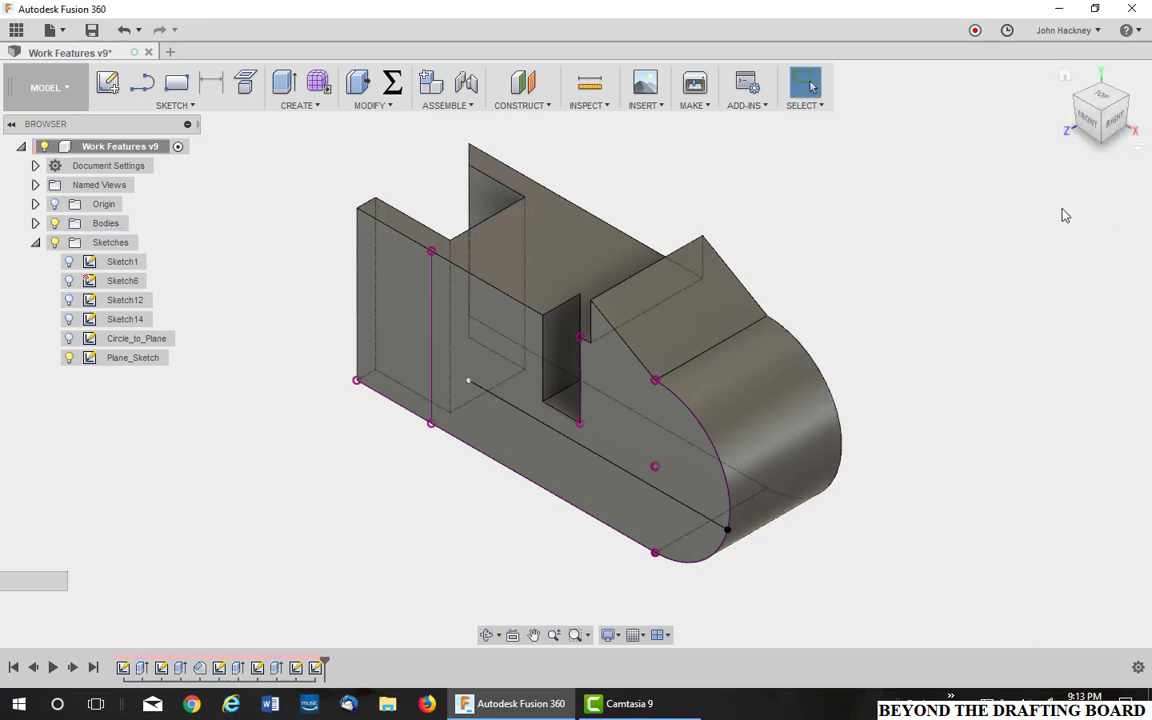
Hide the Plane_Sketch sketch in the browser.
left_click(540, 106)
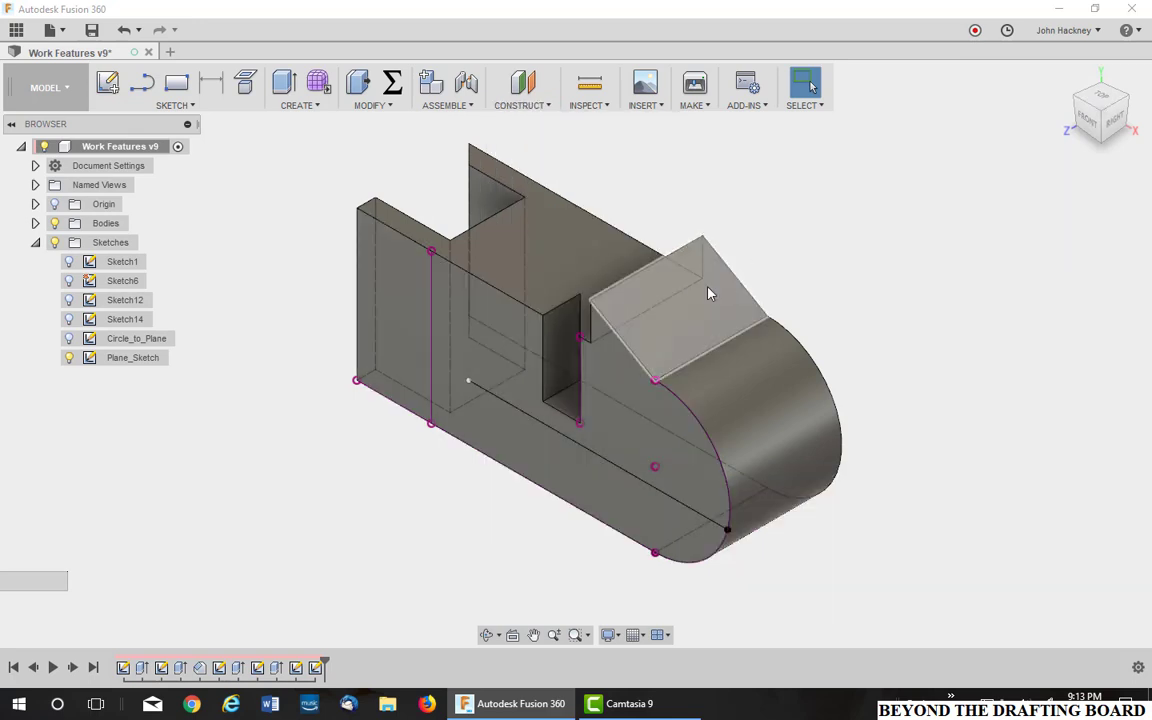
left_click(85, 359)
left_click(70, 360)
Add a construction axis through the cylindrical face of the part's rounded end.
left_click(521, 104)
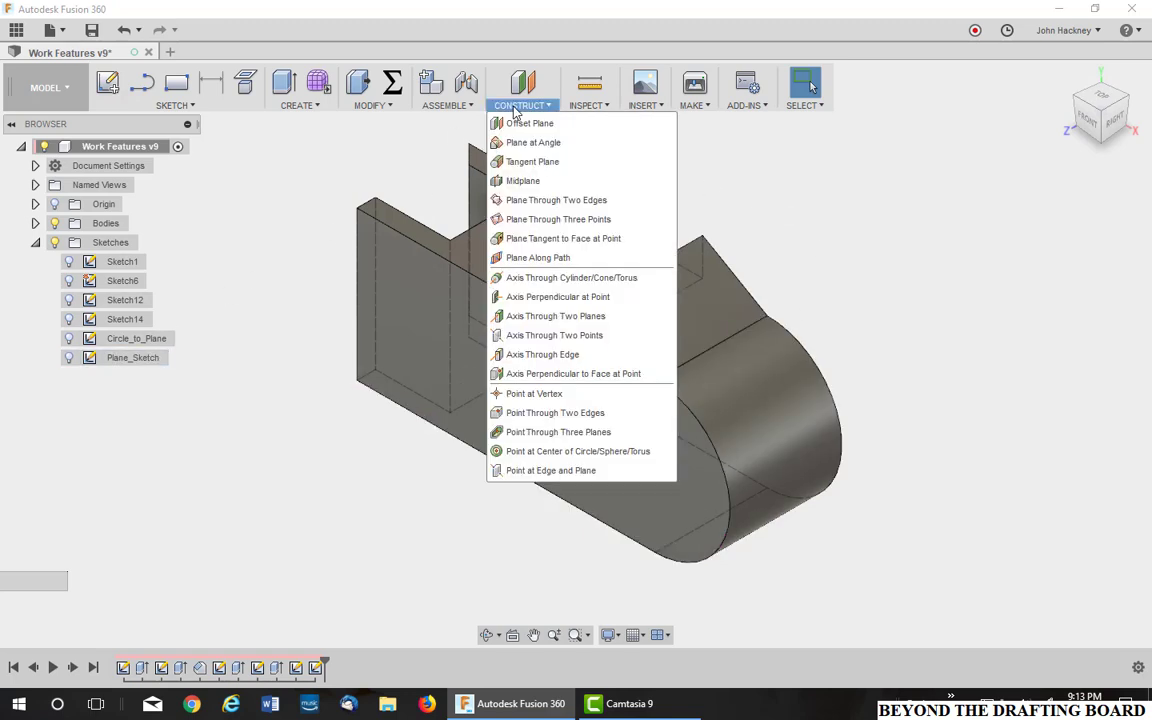
left_click(560, 277)
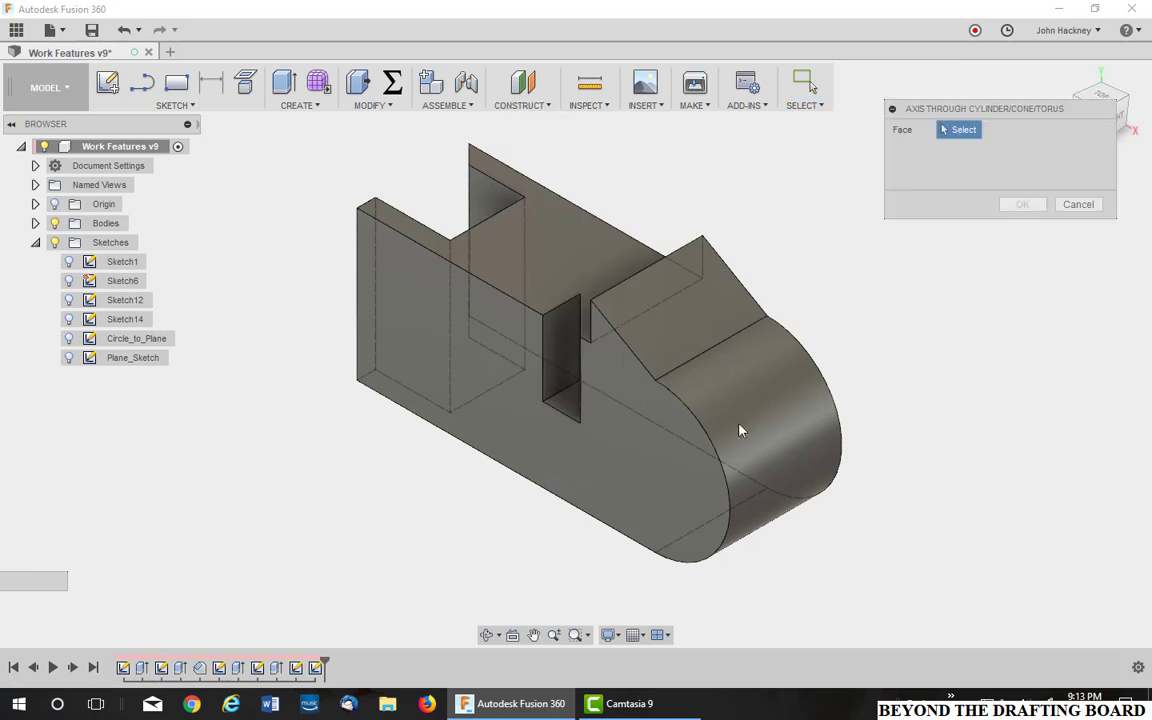
left_click(800, 412)
left_click(1020, 205)
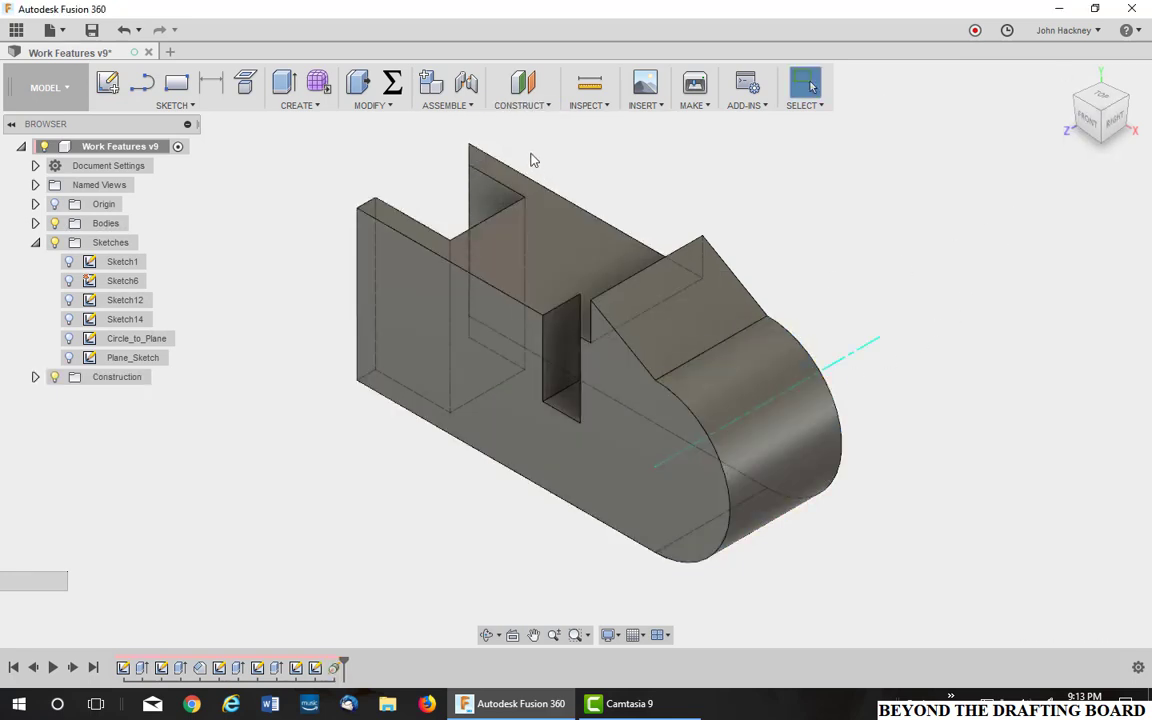
left_click(524, 106)
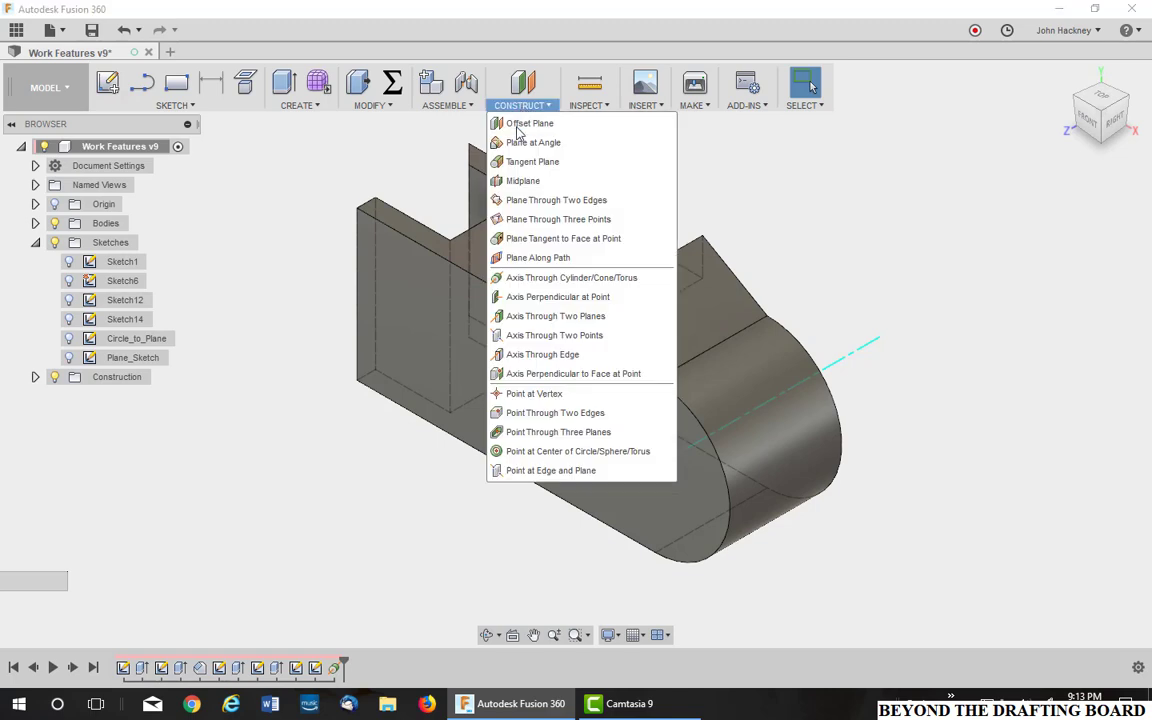
left_click(540, 470)
left_click(651, 491)
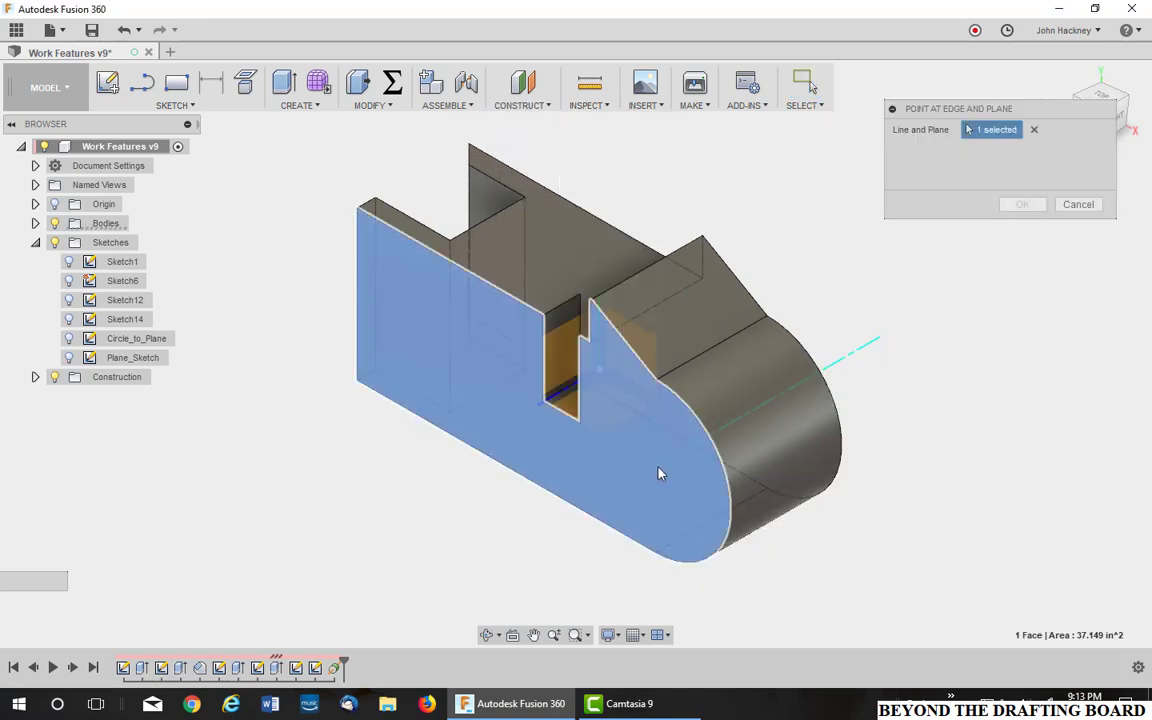
left_click(862, 354)
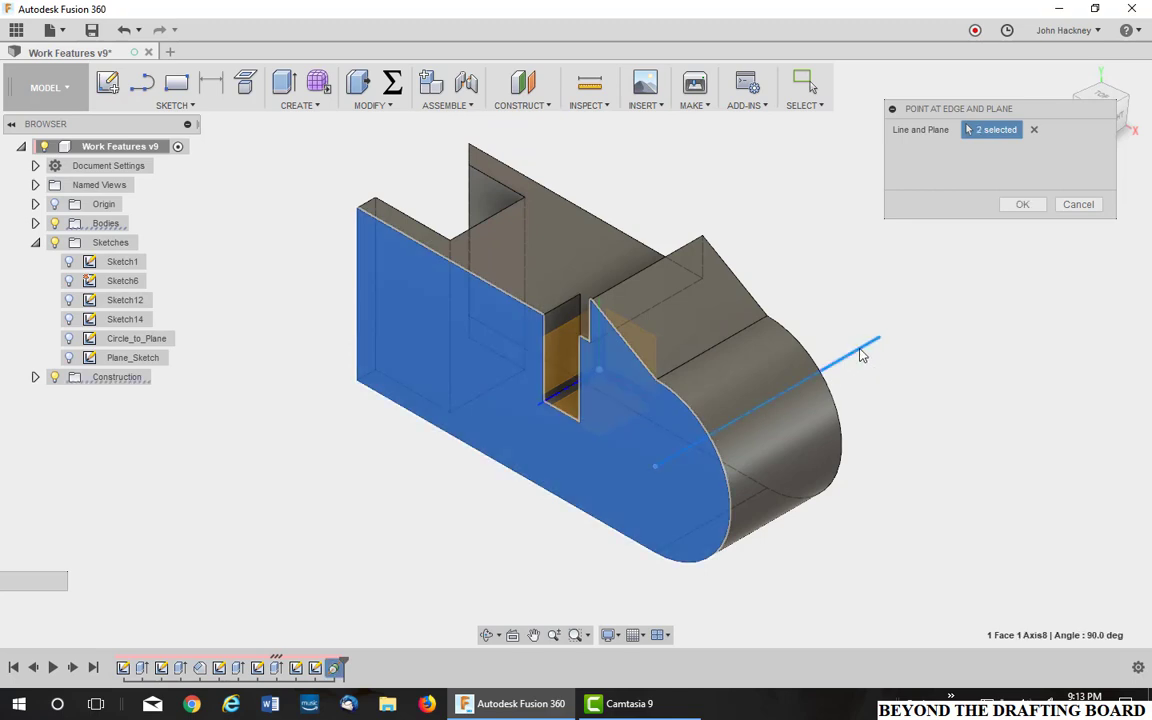
left_click(1078, 204)
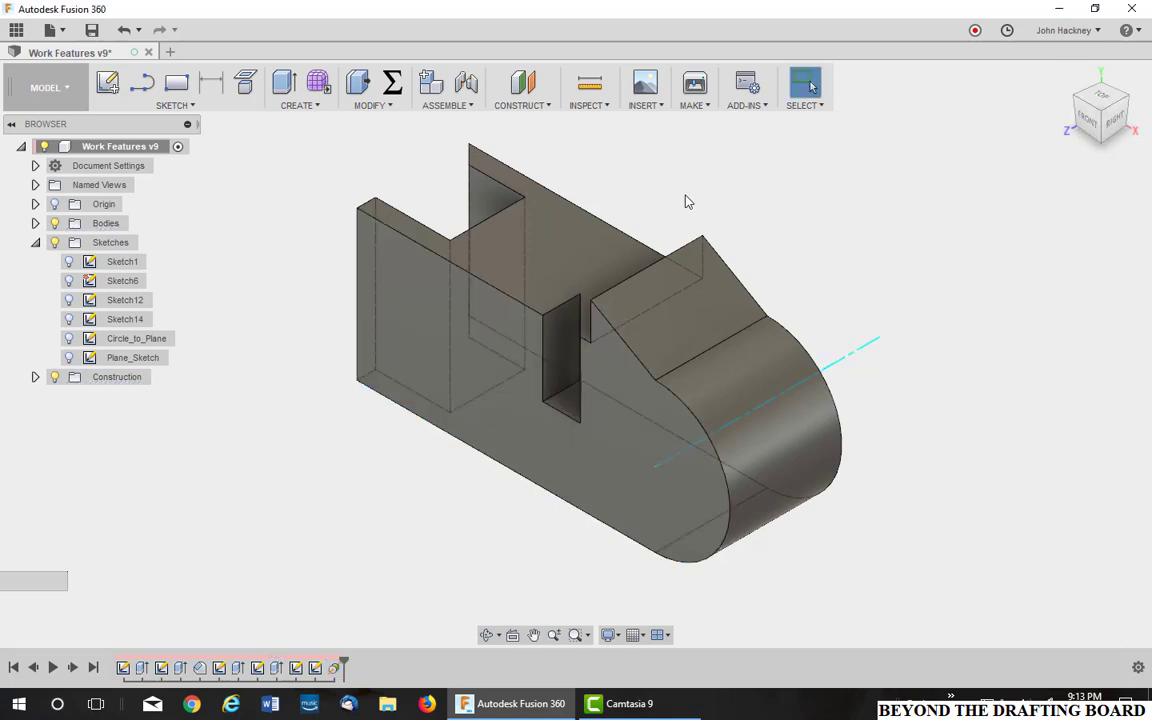
Expand the CONSTRUCT dropdown on the toolbar to show the construction tools.
left_click(538, 106)
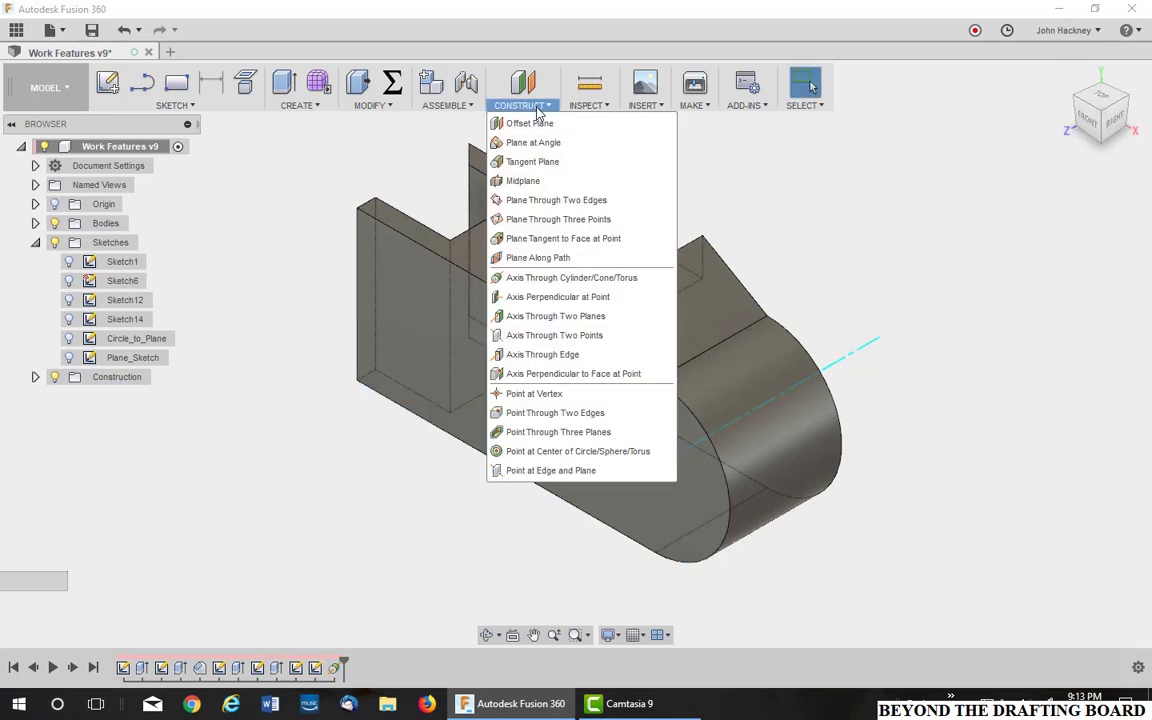